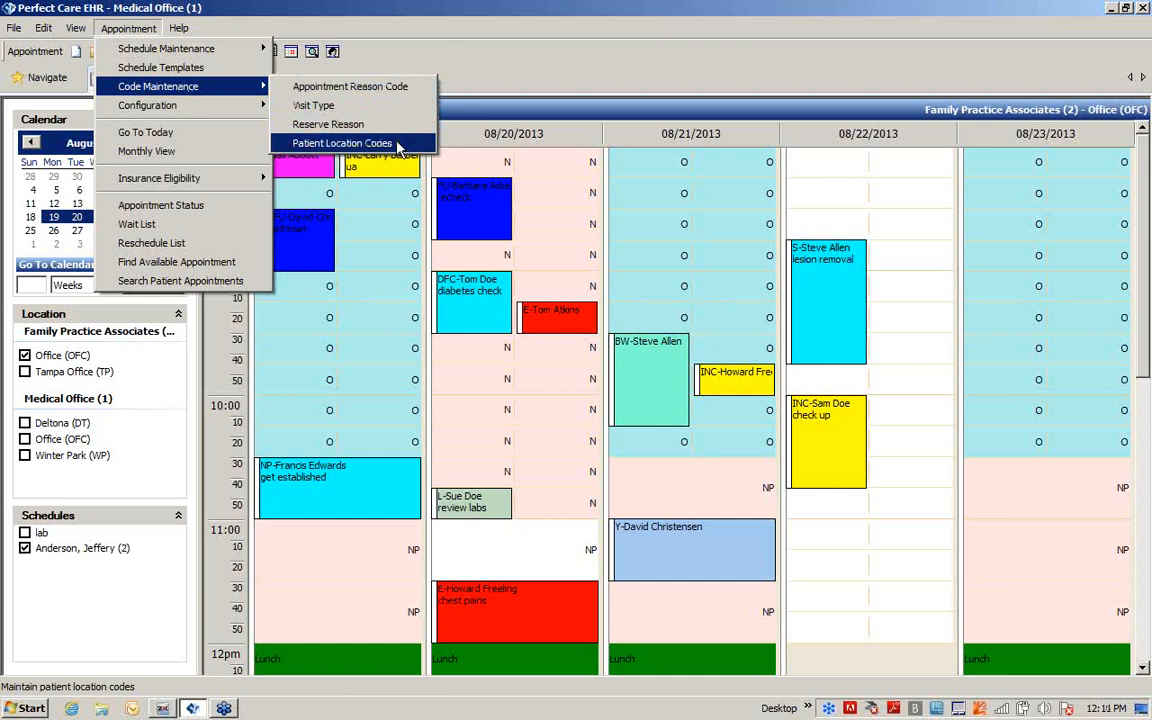
Step: Create a new appointment reason code with IH code CON and description Consult
click(403, 88)
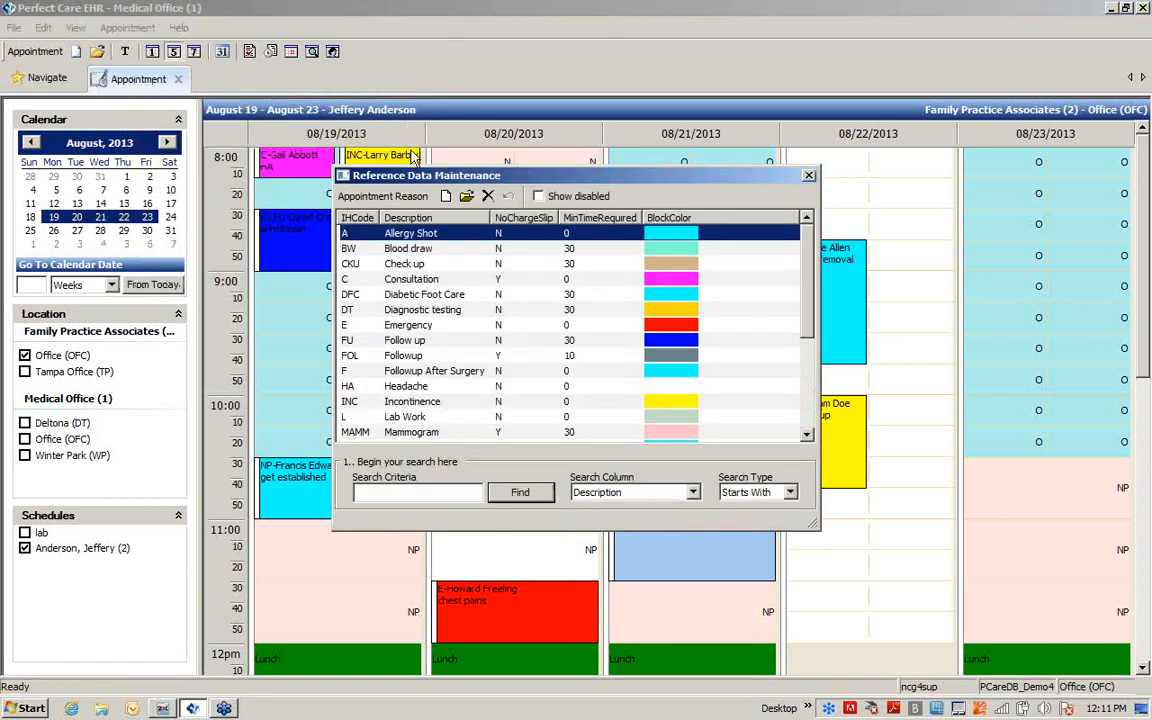
drag(418, 179, 476, 144)
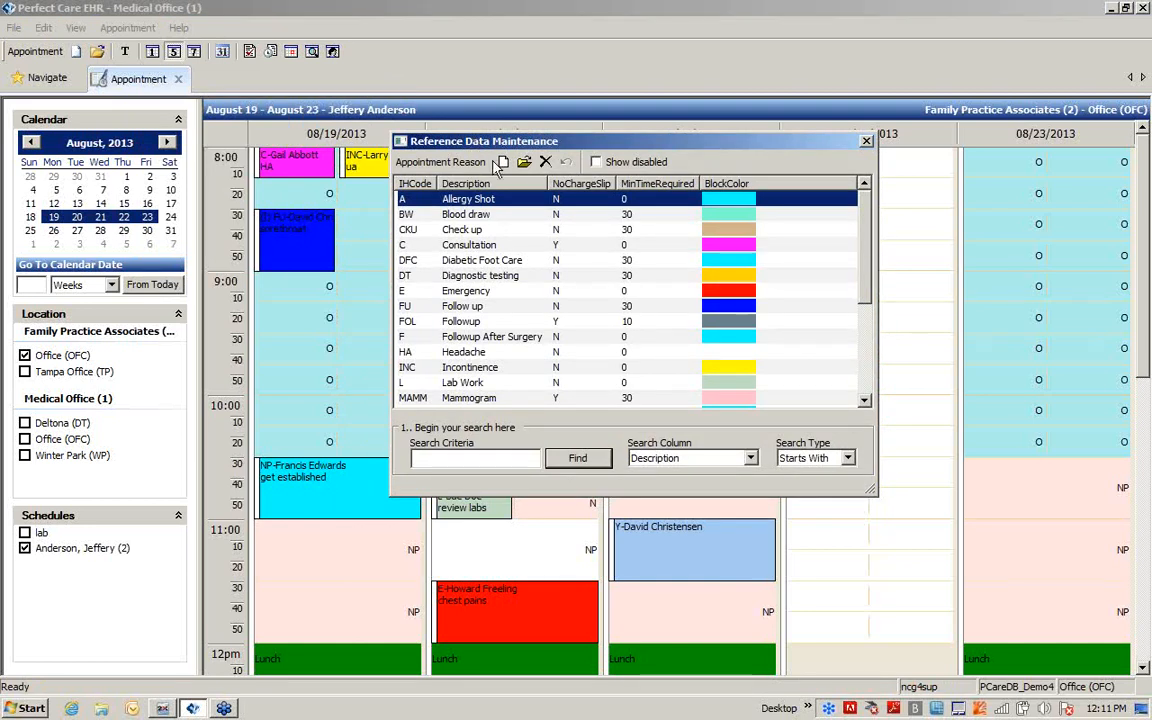
click(504, 162)
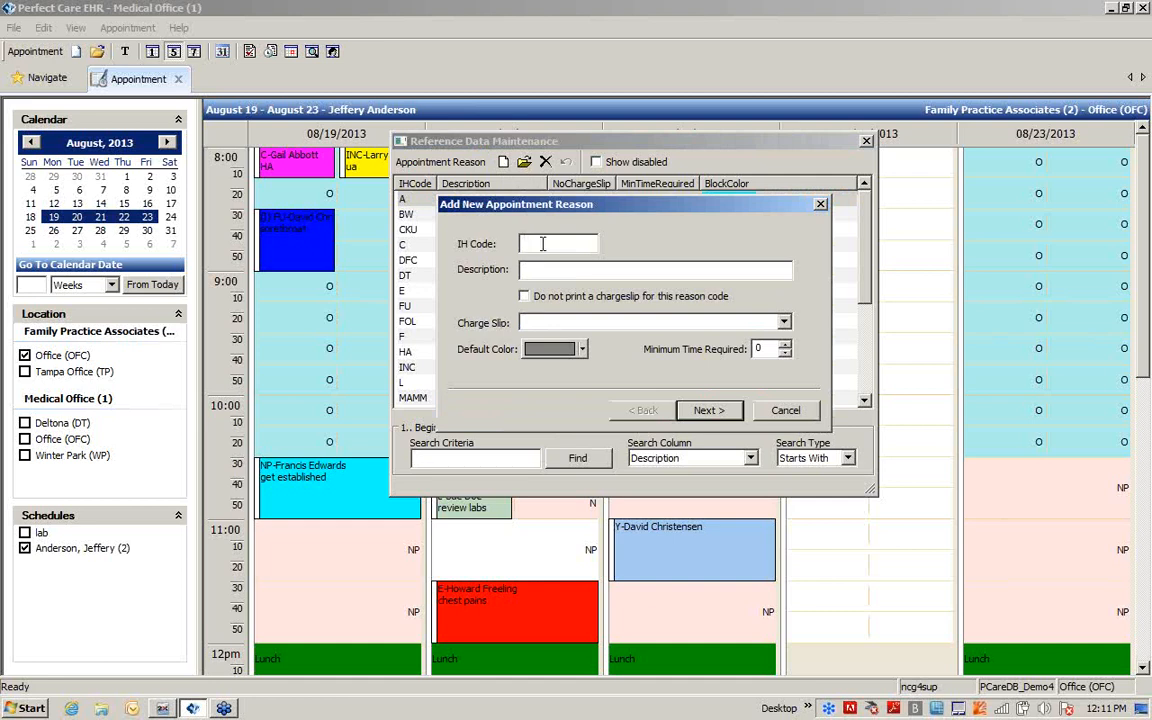
text(CON)
click(522, 269)
text(Consult)
Step: Try the option that stops chargeslip printing for this reason code, revert it, and look over the available charge slips
click(524, 297)
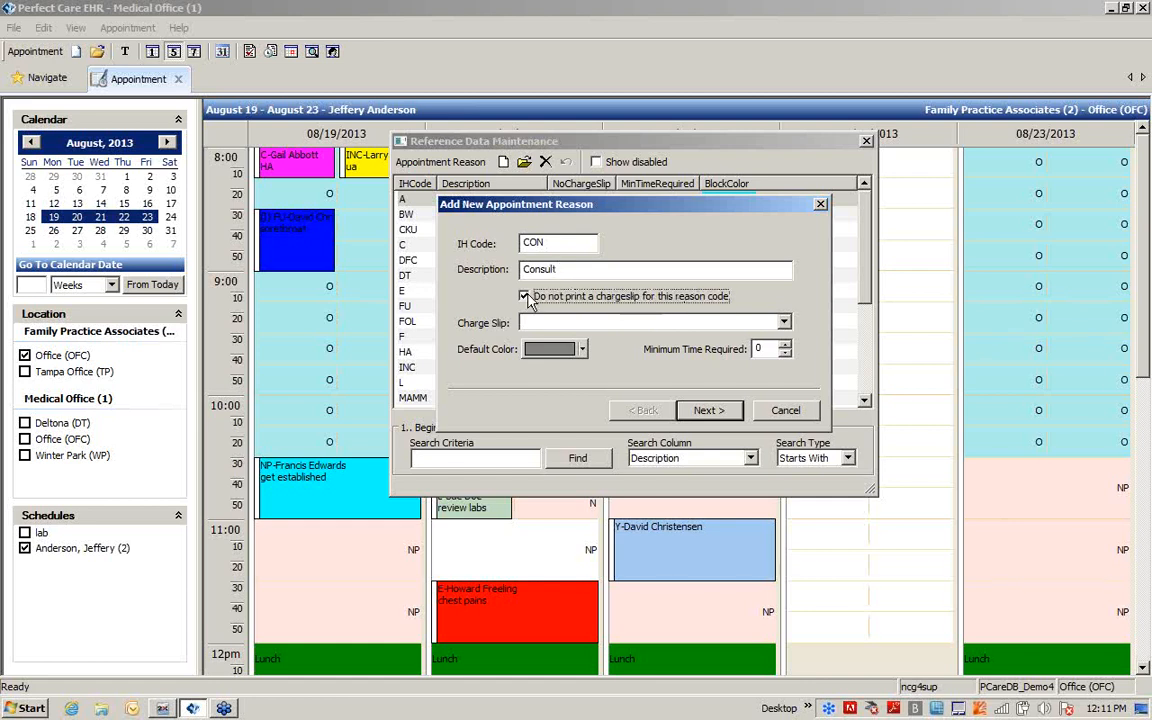
click(524, 297)
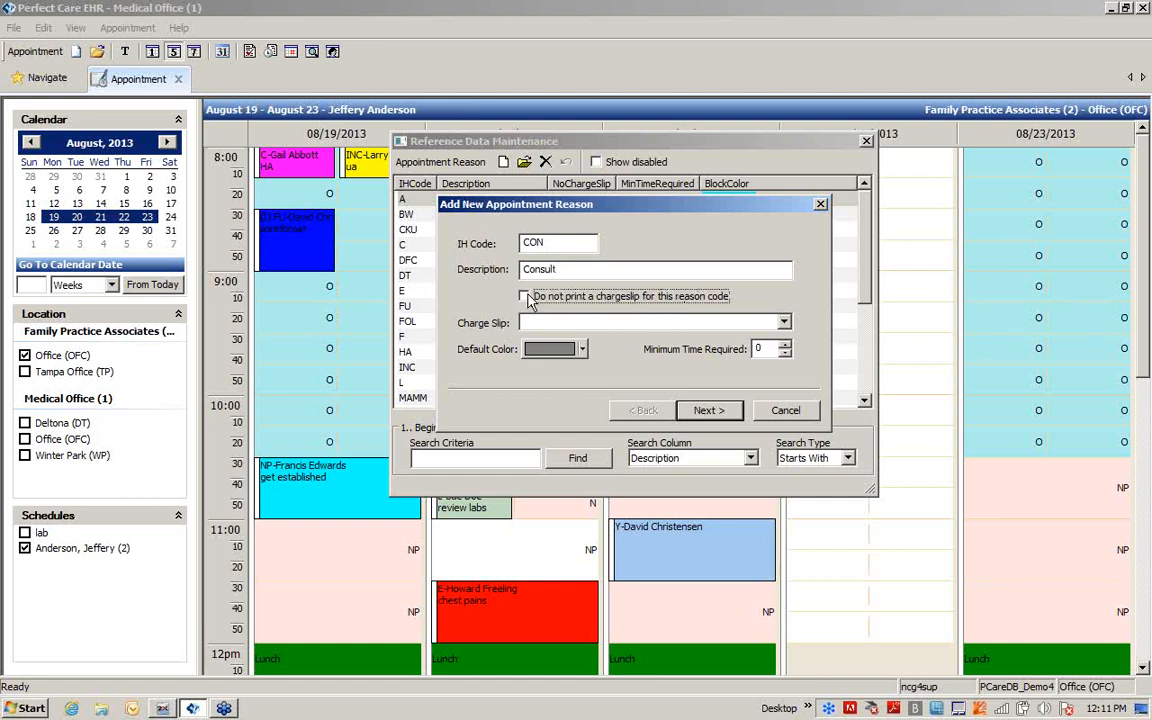
click(598, 323)
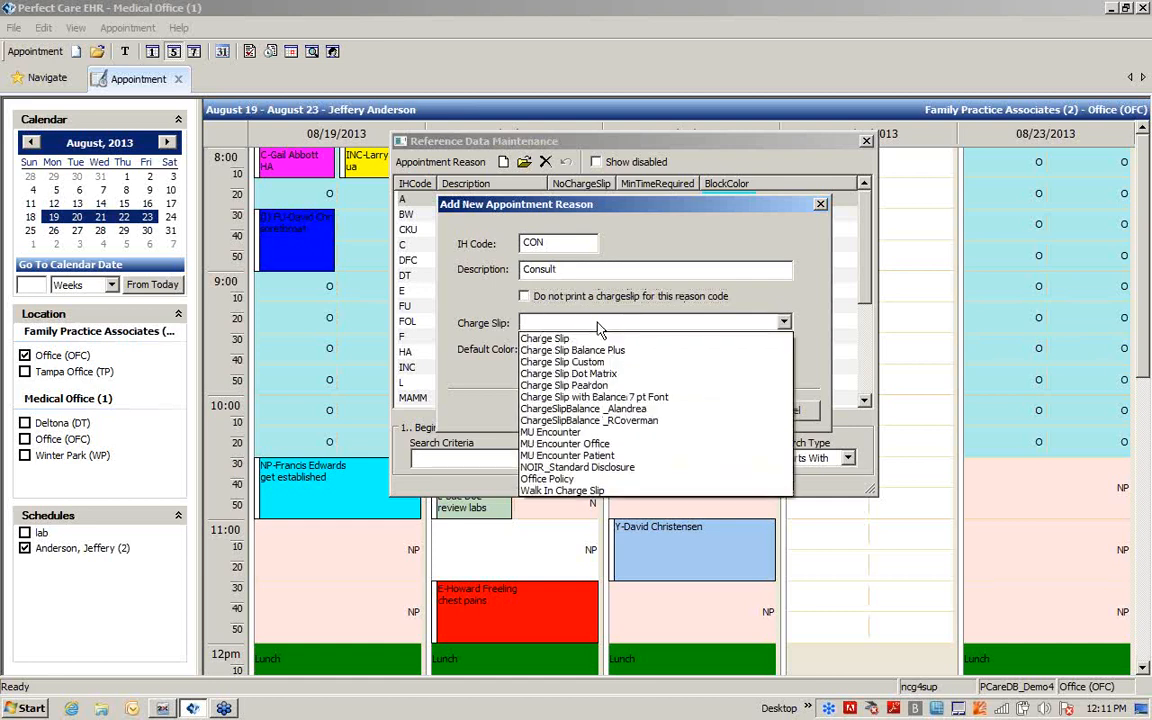
click(598, 326)
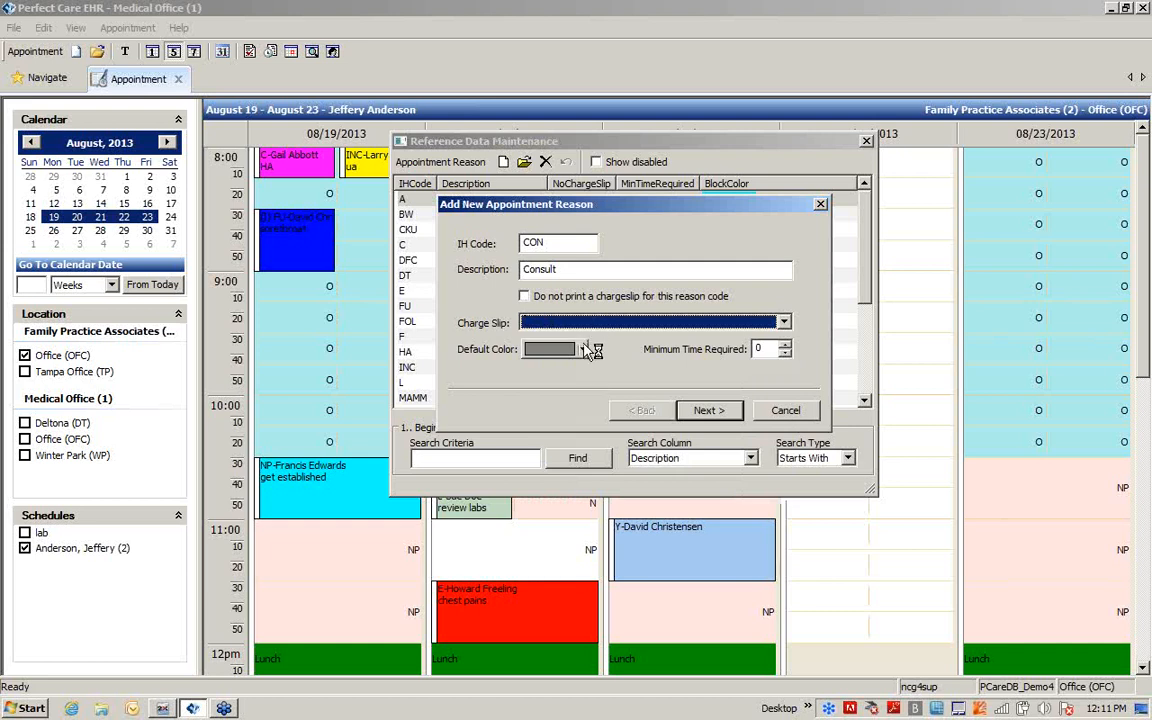
Step: Set the Consult reason's default color to bright green and its minimum time required to 30, and continue to the note
click(584, 350)
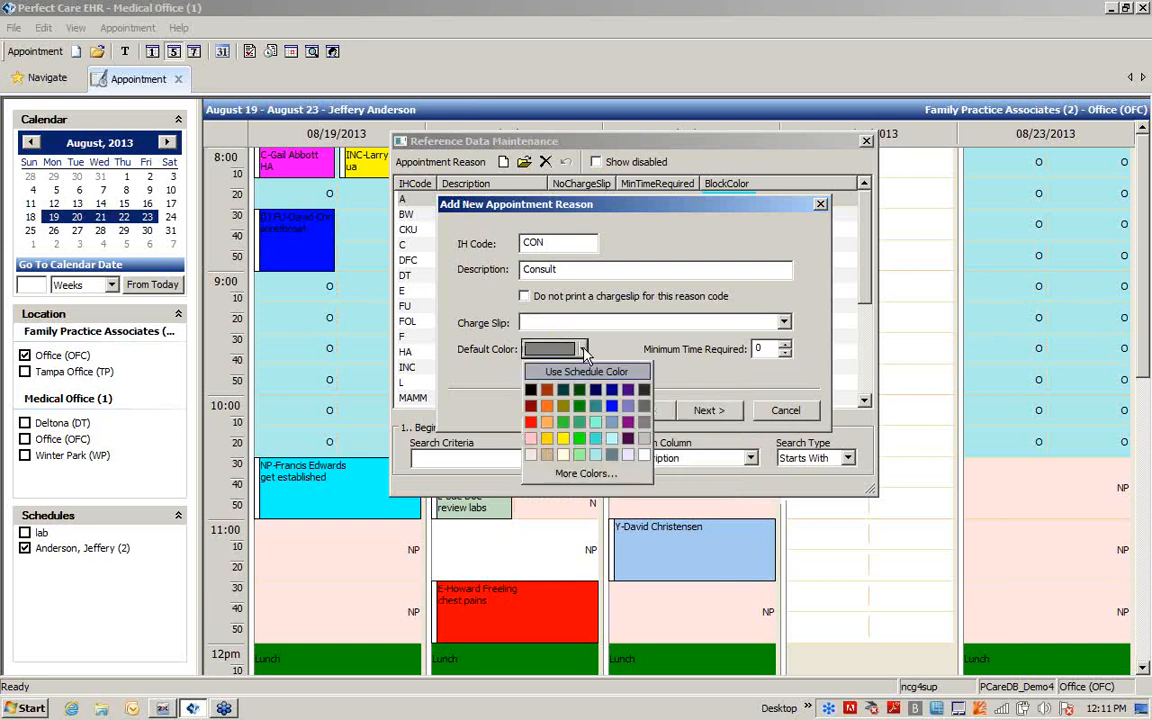
click(581, 442)
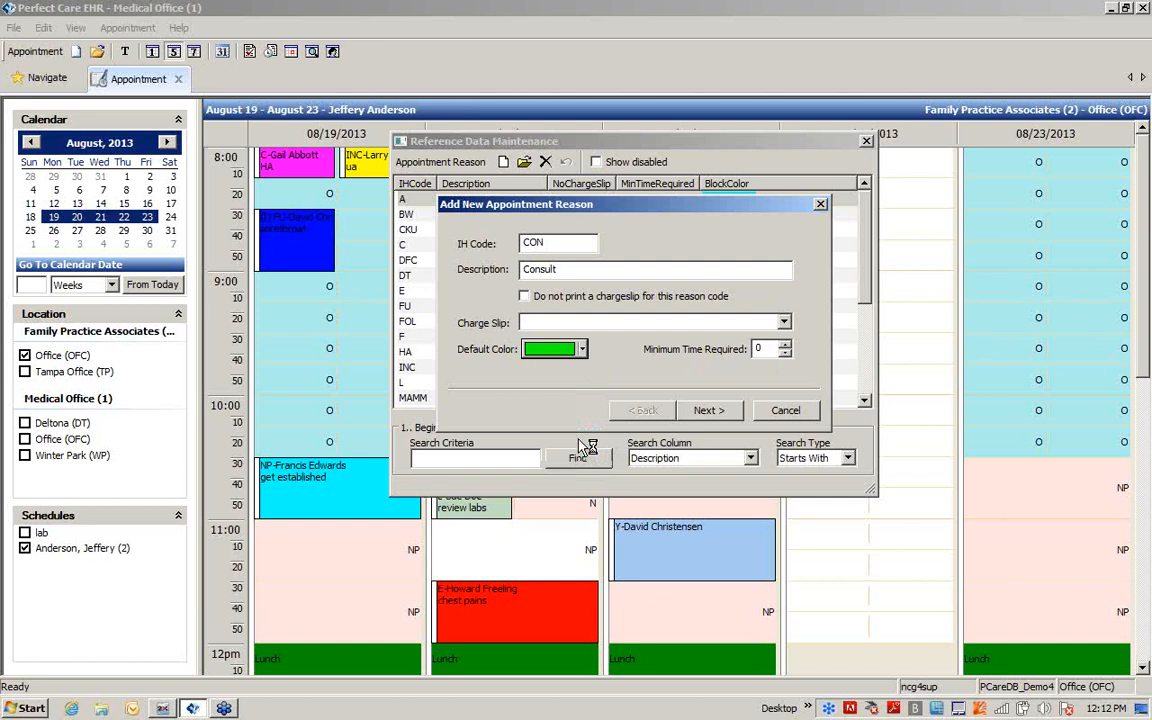
click(757, 348)
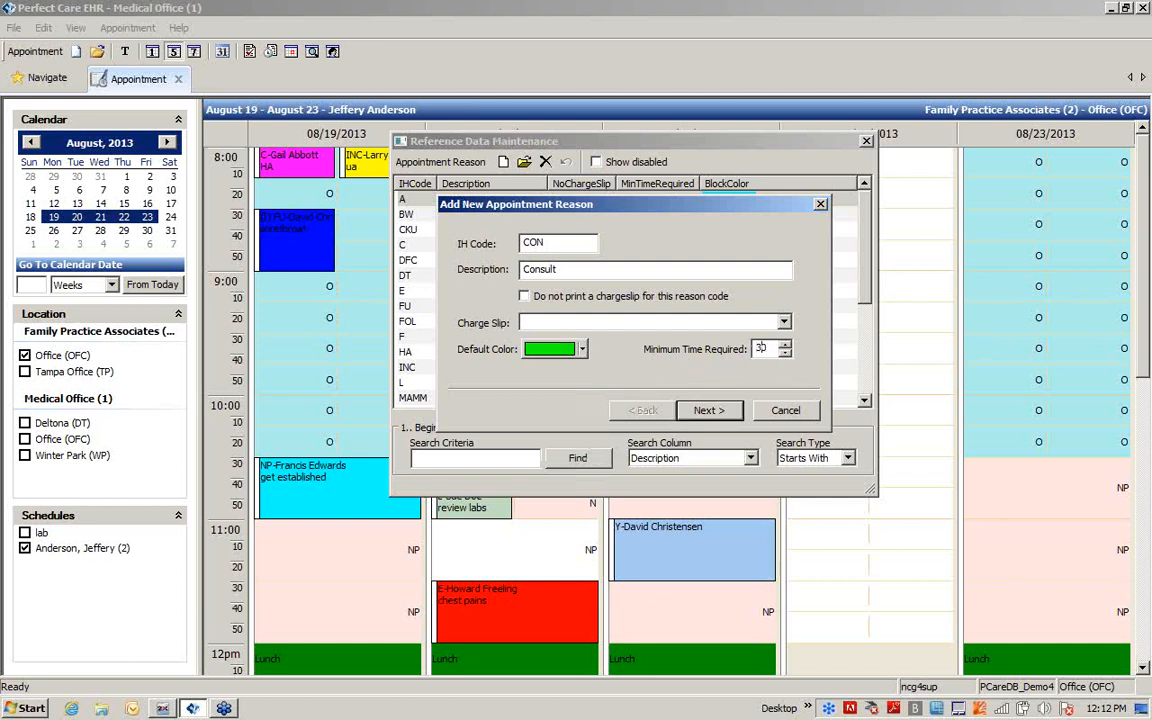
click(704, 412)
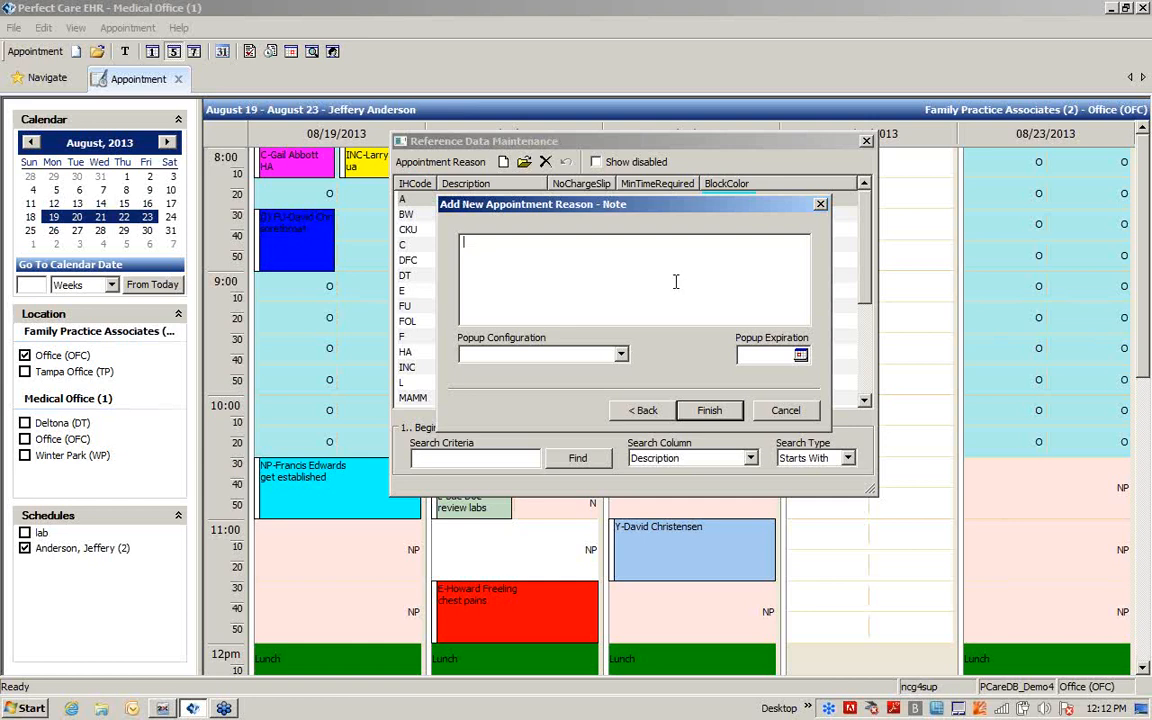
Step: Enter the note "bring records", set it to pop up on the Appointment Screen, and finish the new reason
text(bring hecords)
click(620, 357)
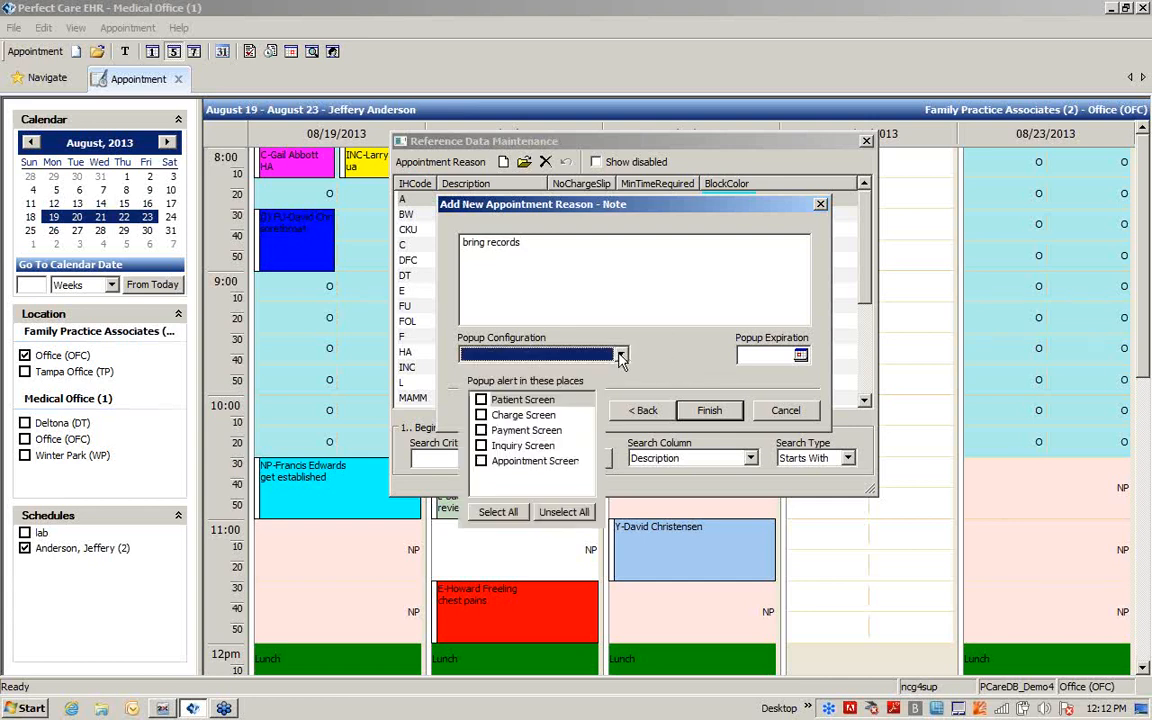
click(481, 462)
click(712, 411)
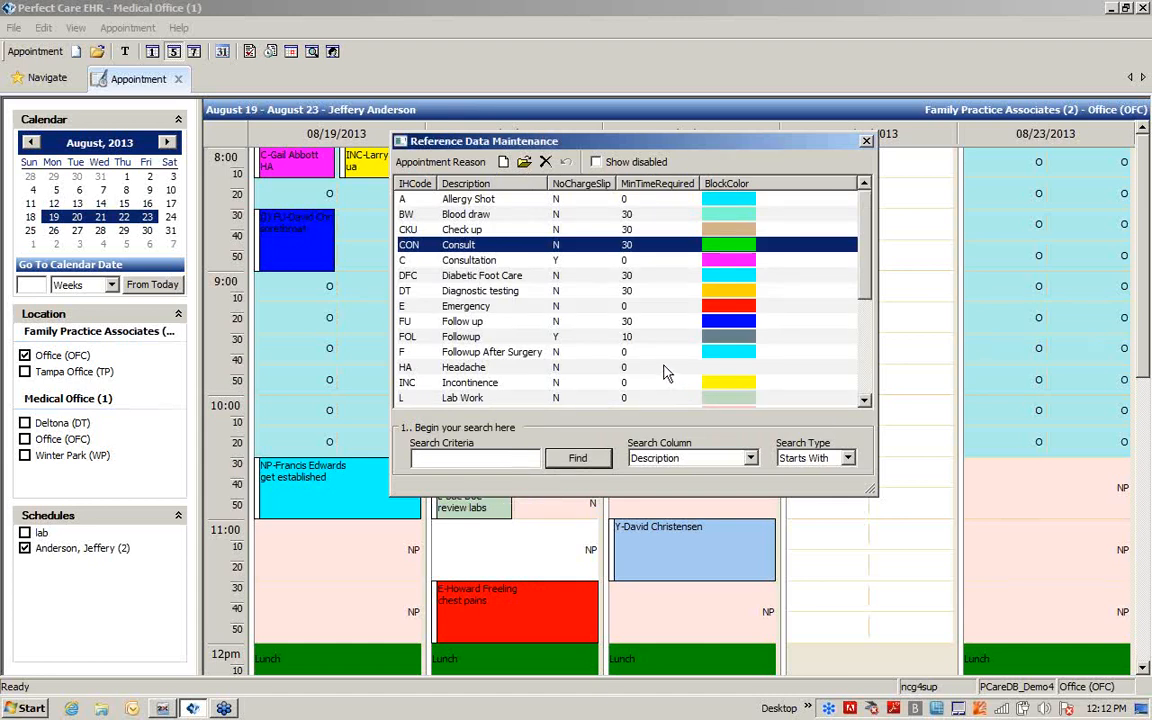
Step: Disable the Diagnostic testing appointment reason
click(553, 292)
click(545, 163)
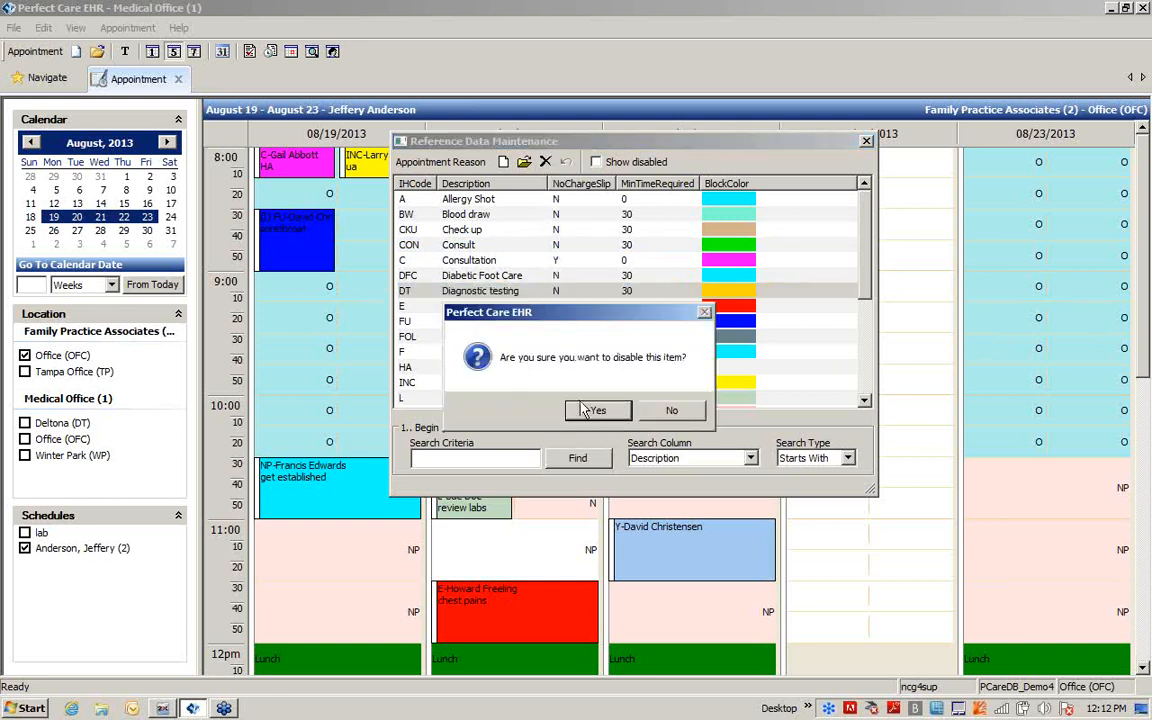
click(592, 410)
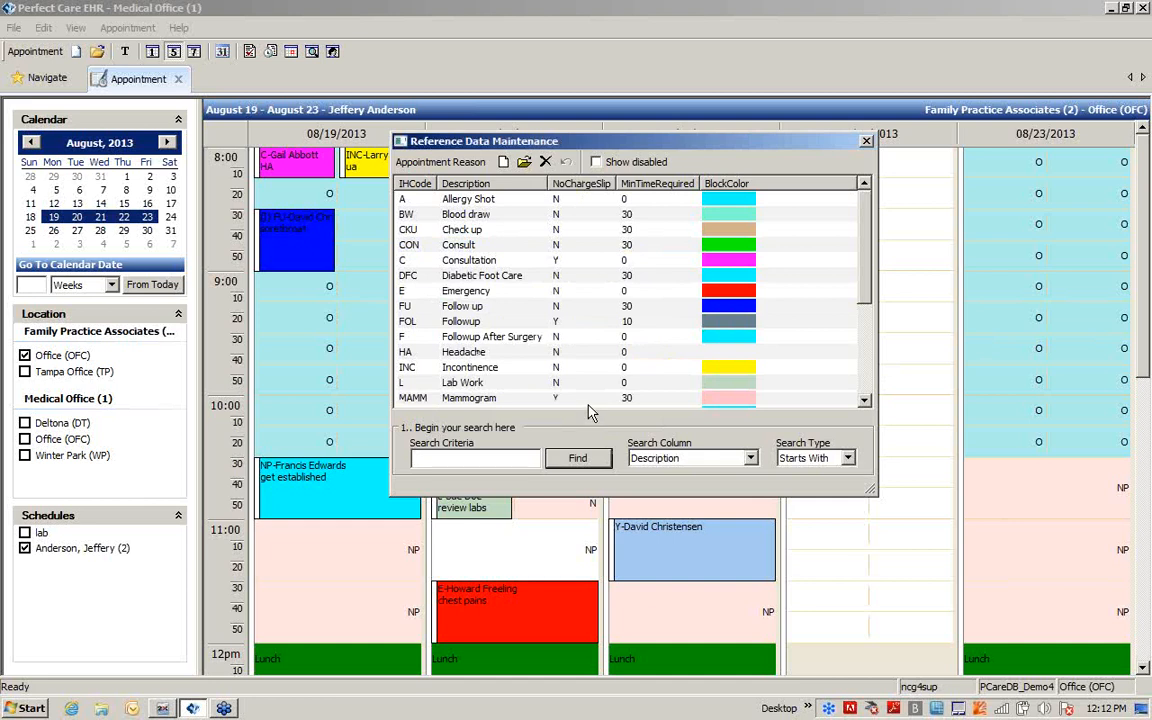
Step: Show the disabled appointment reasons, select Diagnostic testing to check its options, and close the reason list
click(595, 162)
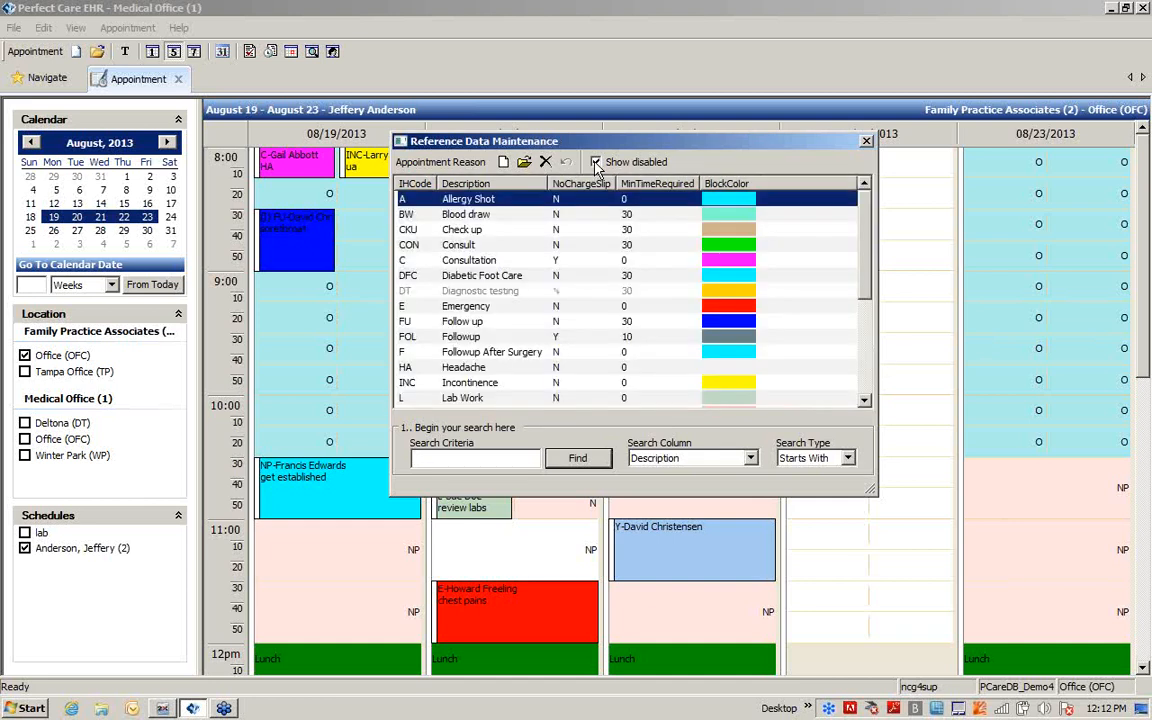
click(486, 292)
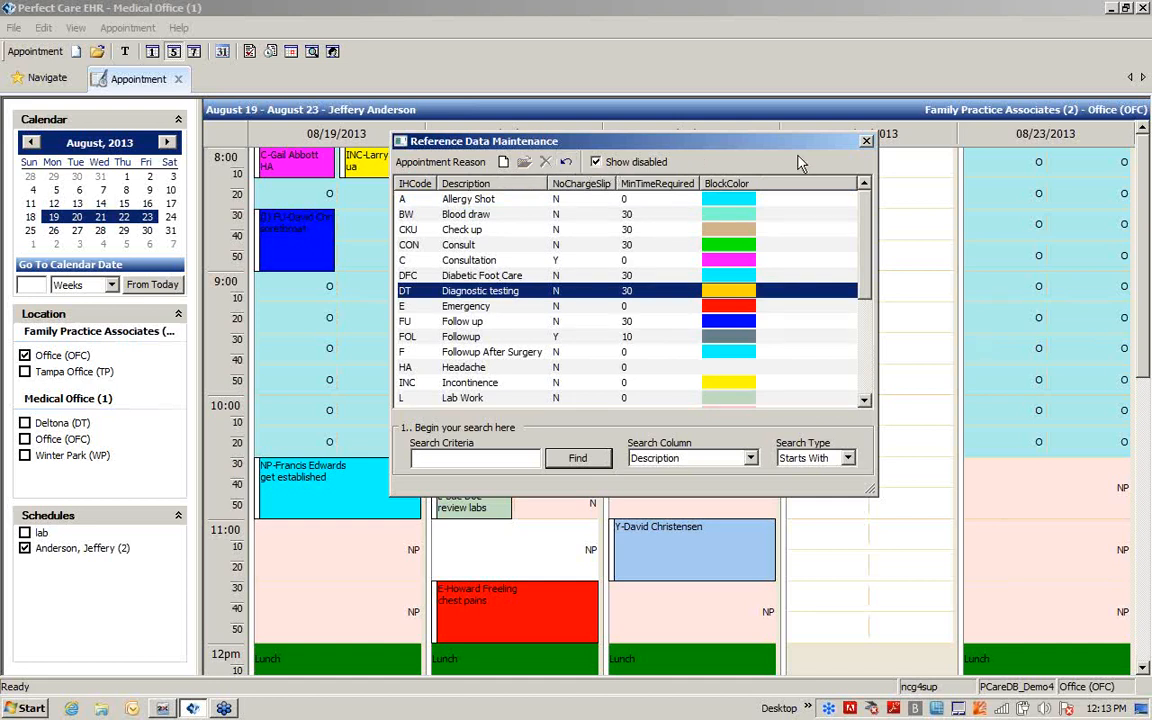
click(866, 143)
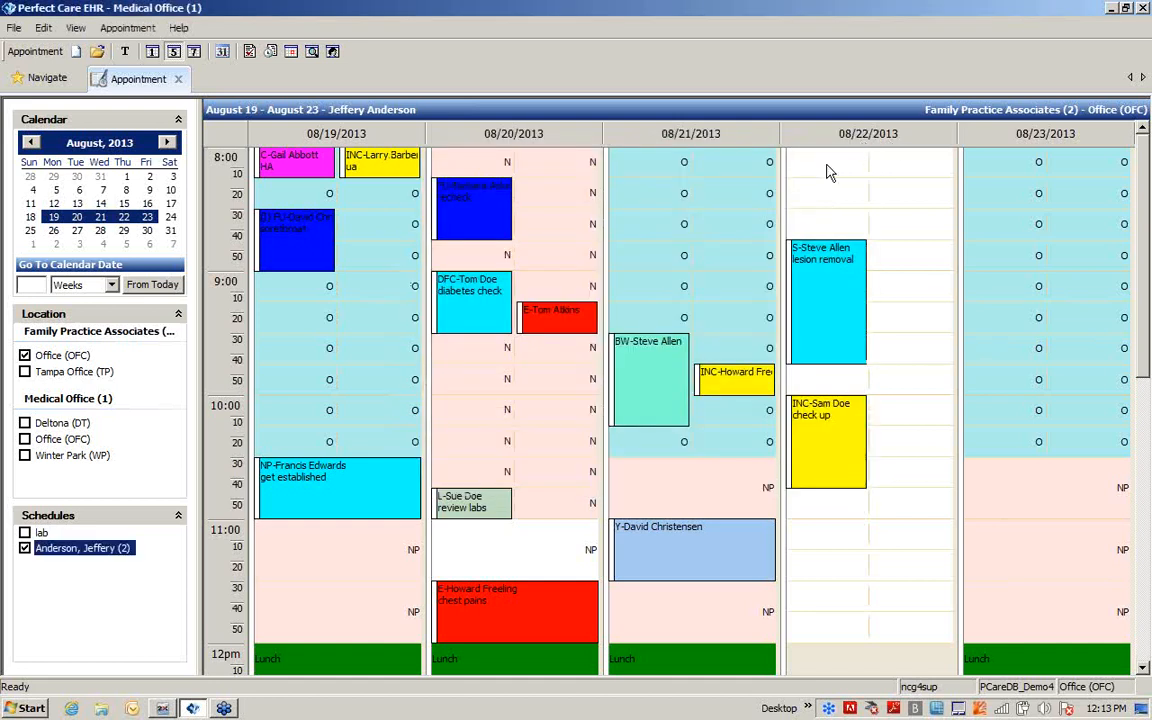
Step: Review the schedule visit type codes and the blank form for a new code, and close both without adding anything
click(128, 28)
mouse_move(124, 86)
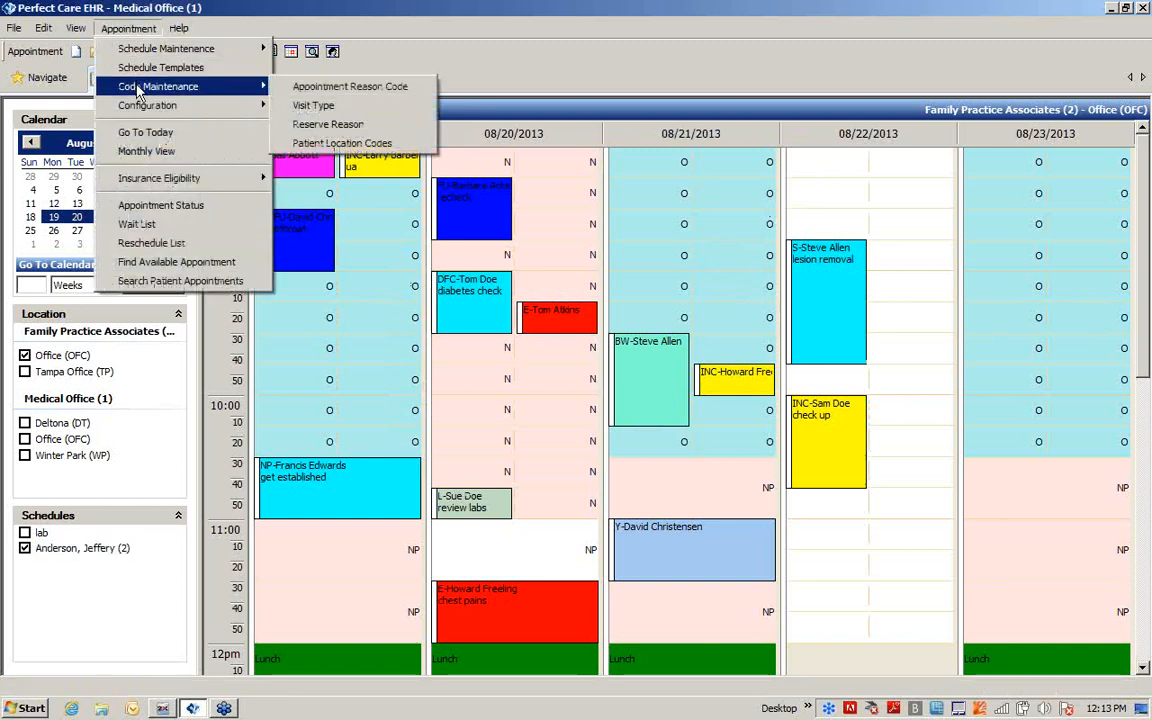
click(335, 108)
drag(450, 240, 547, 200)
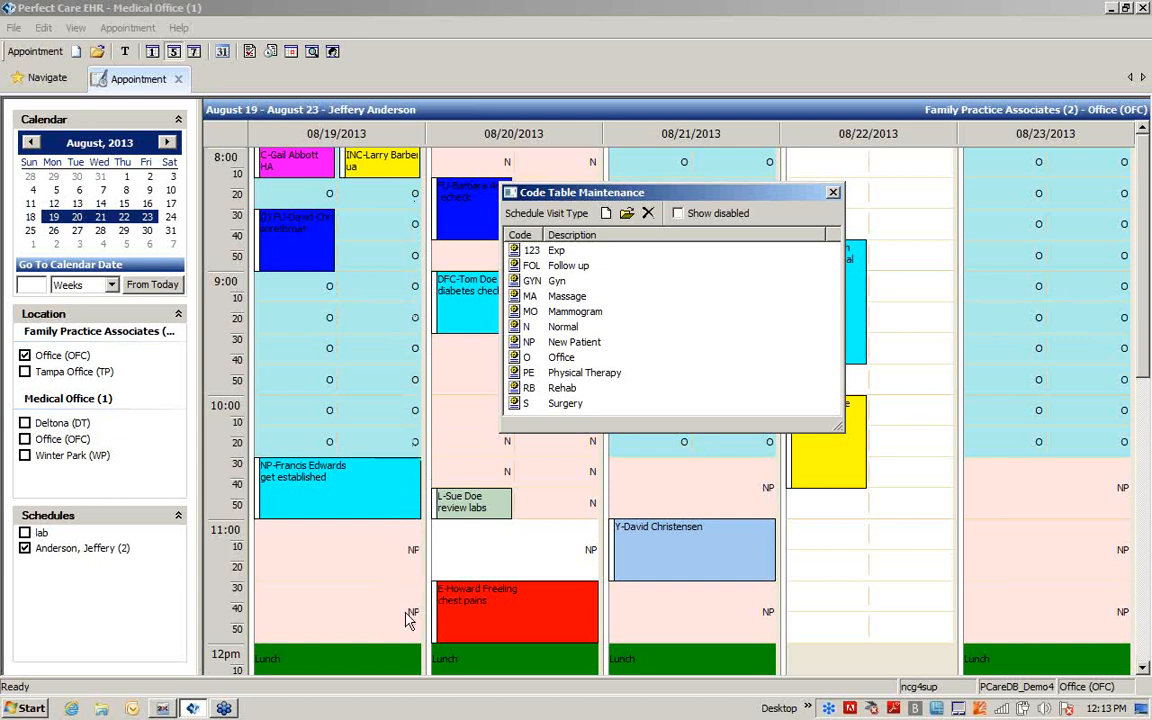
click(606, 214)
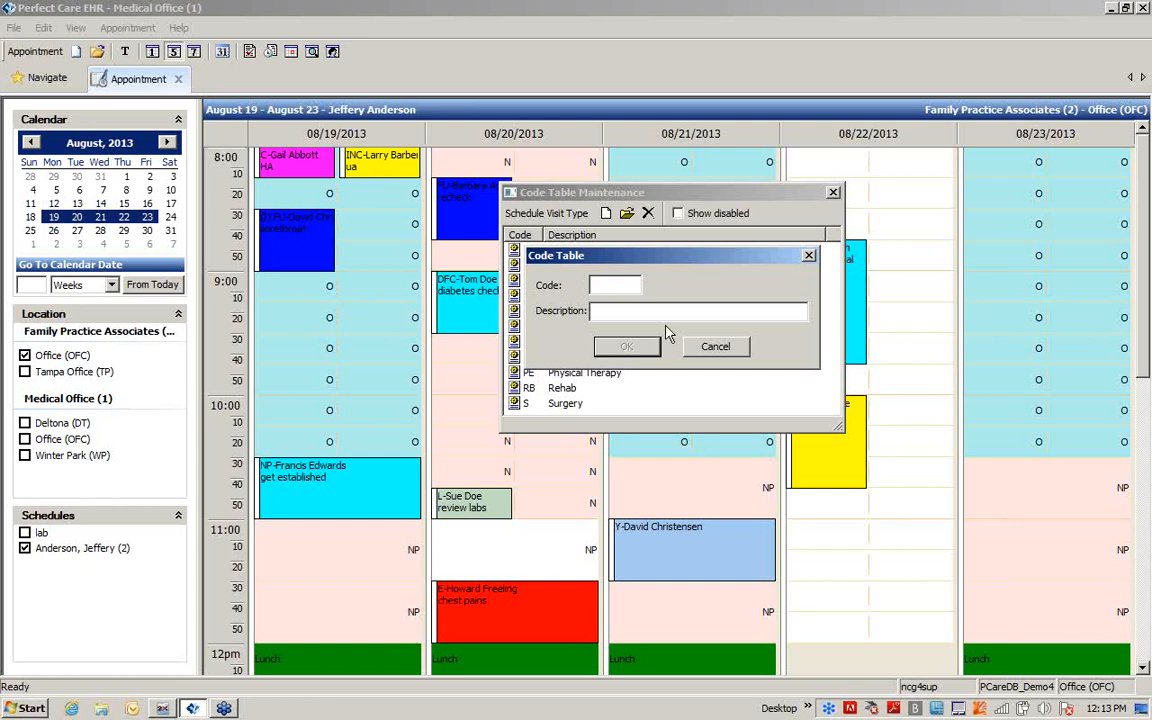
click(725, 350)
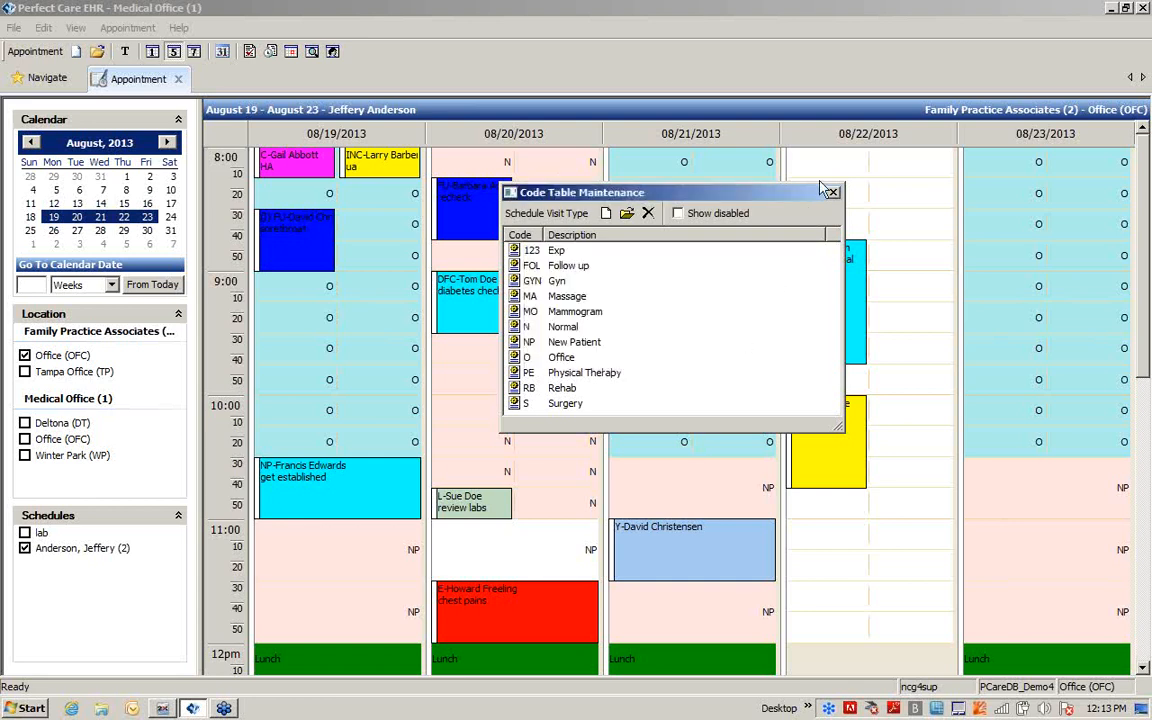
click(833, 192)
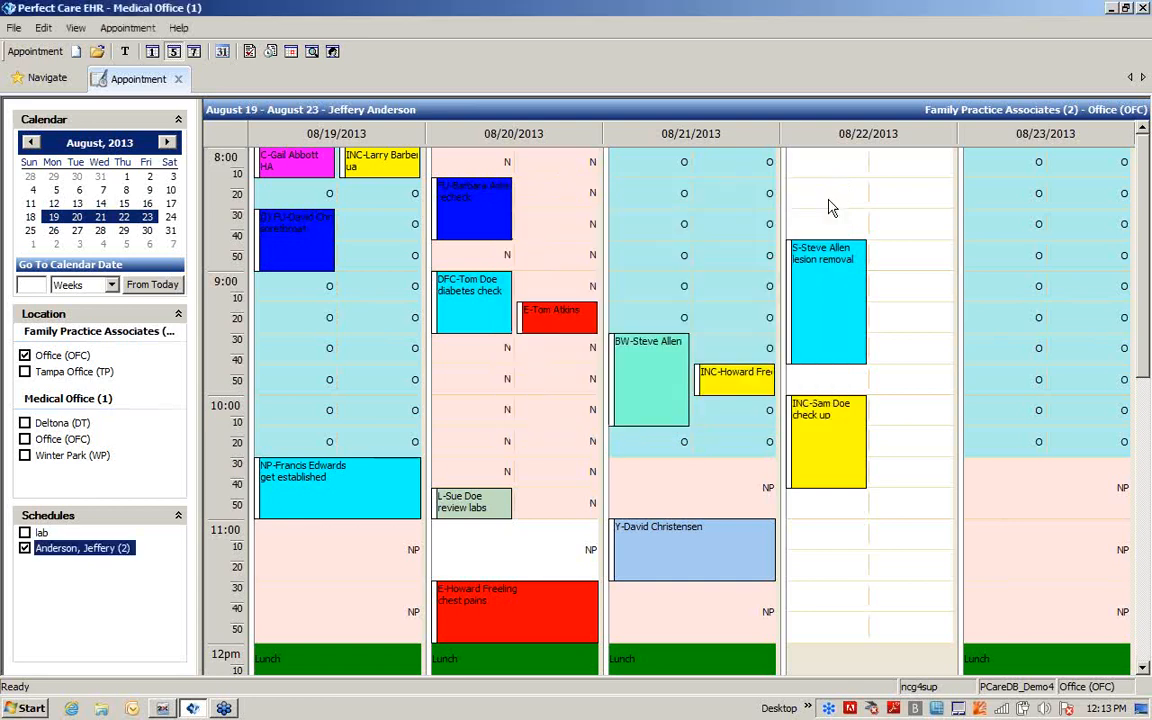
Step: Review the schedule reserve reason codes and close the list
click(124, 30)
mouse_move(145, 86)
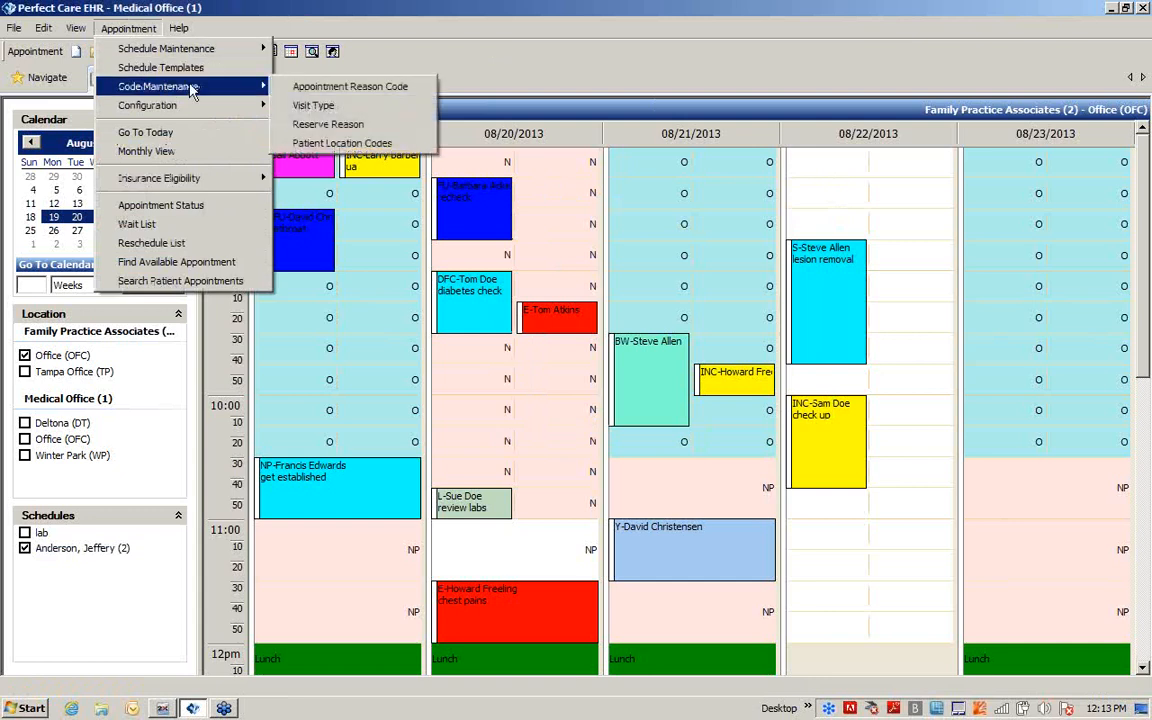
click(401, 135)
drag(532, 239, 718, 180)
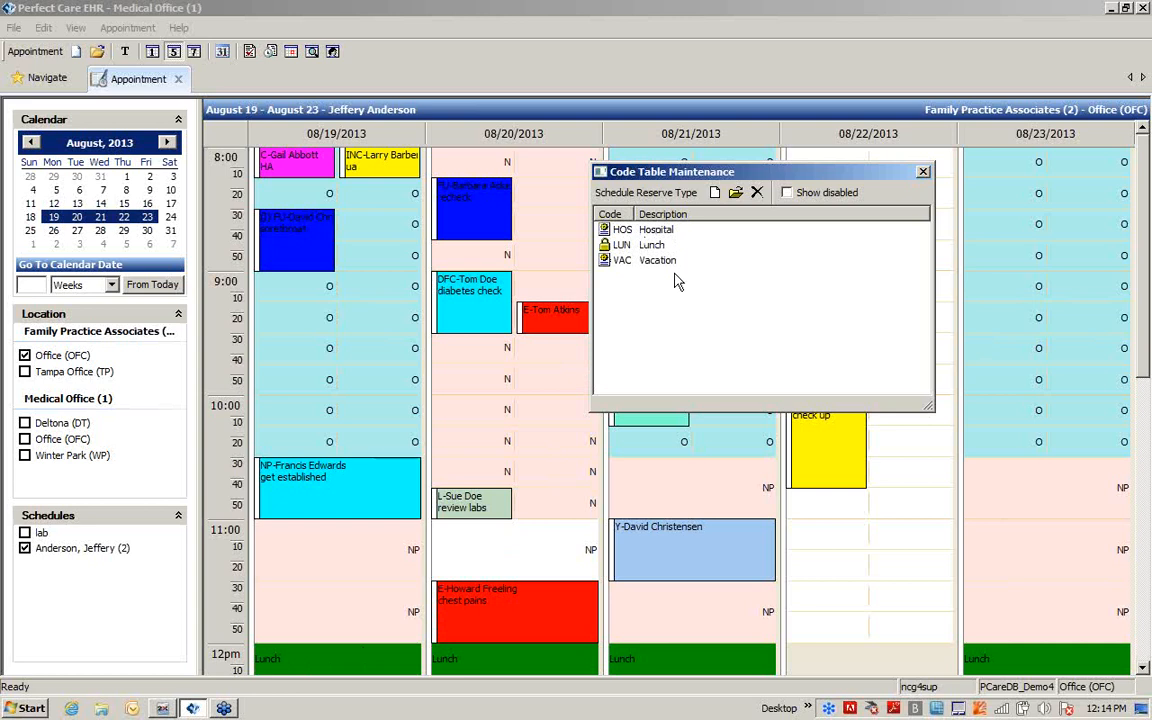
click(922, 173)
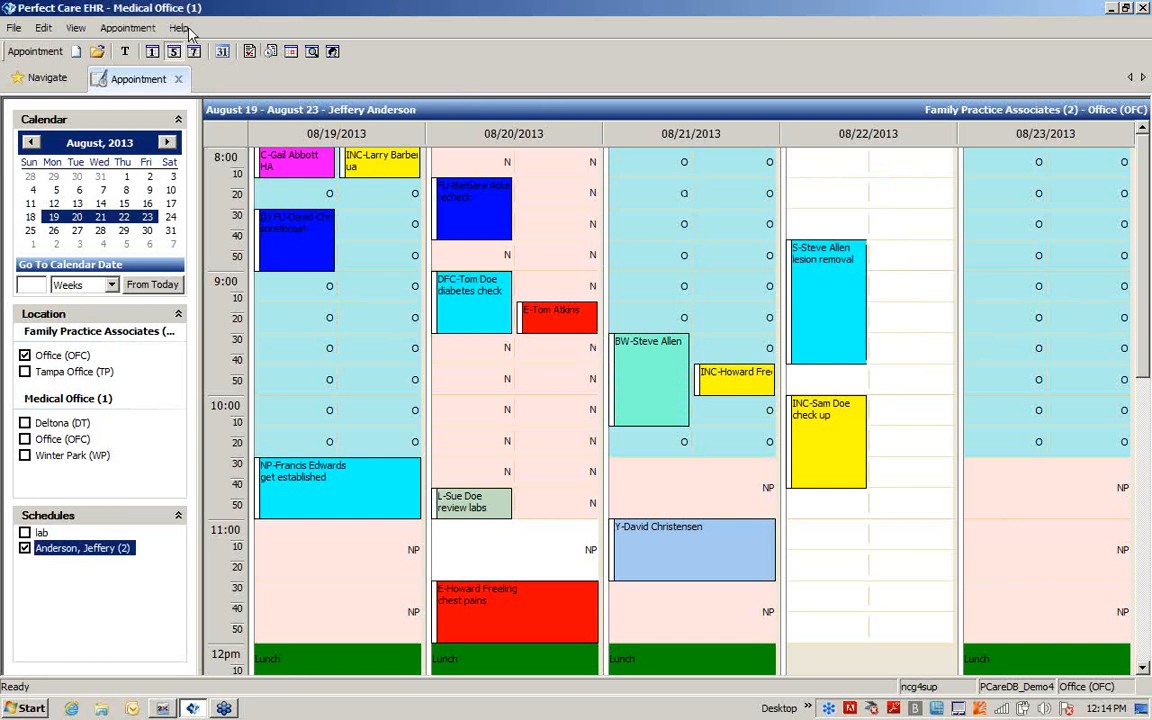
Step: Add patient location code RM 3 with description Room 3 for the Office (OFC) location, and close the code list
click(113, 29)
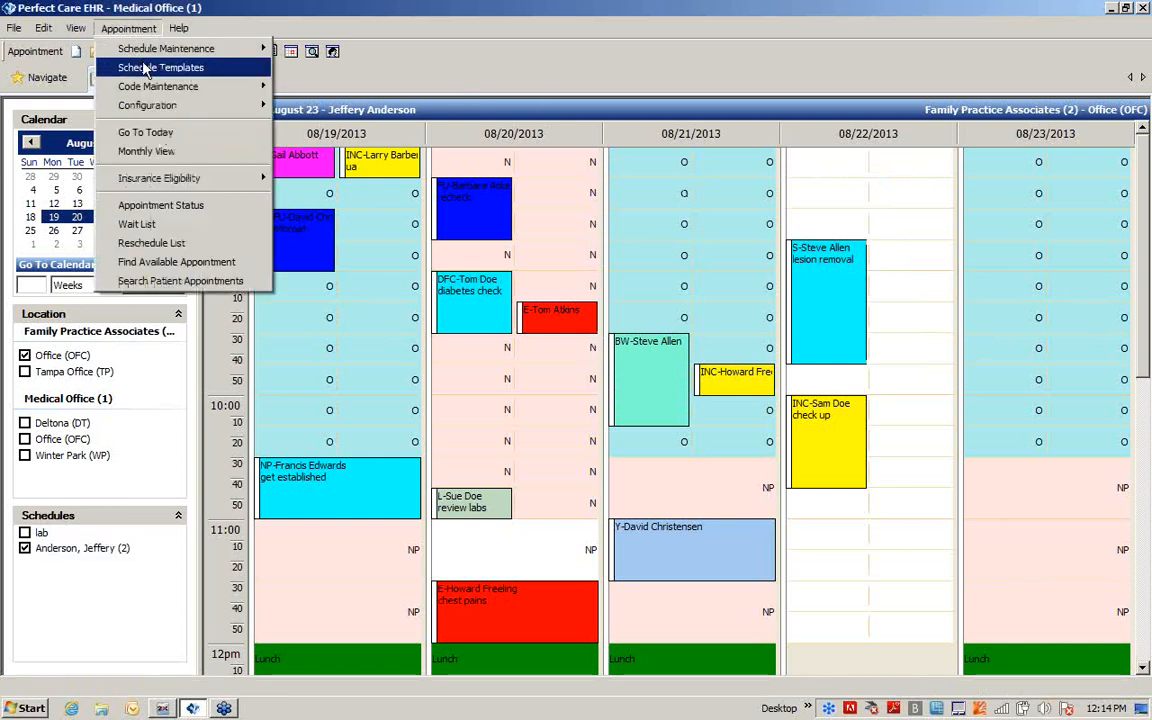
mouse_move(149, 86)
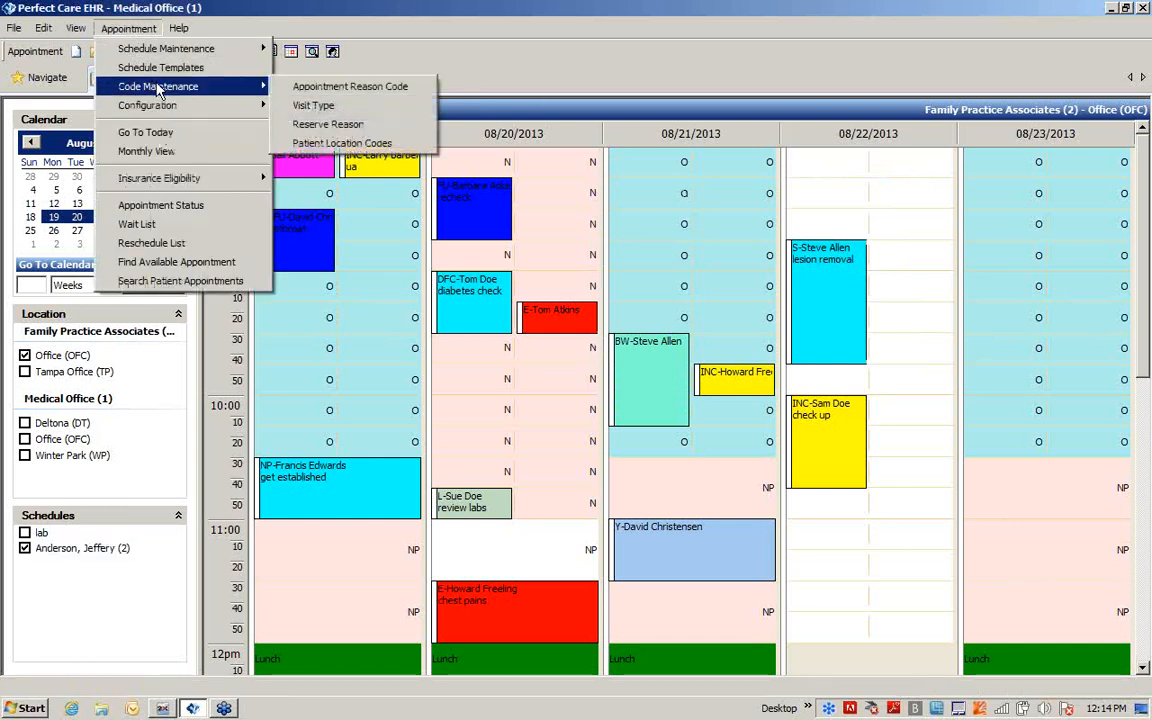
click(388, 148)
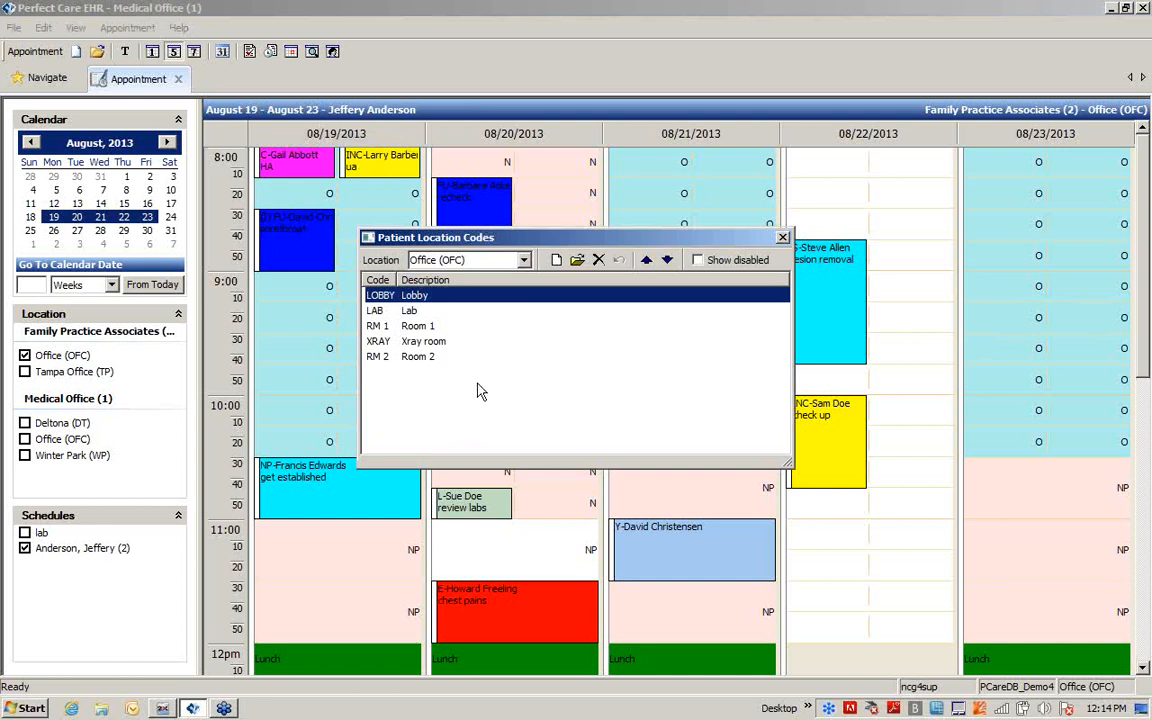
click(557, 262)
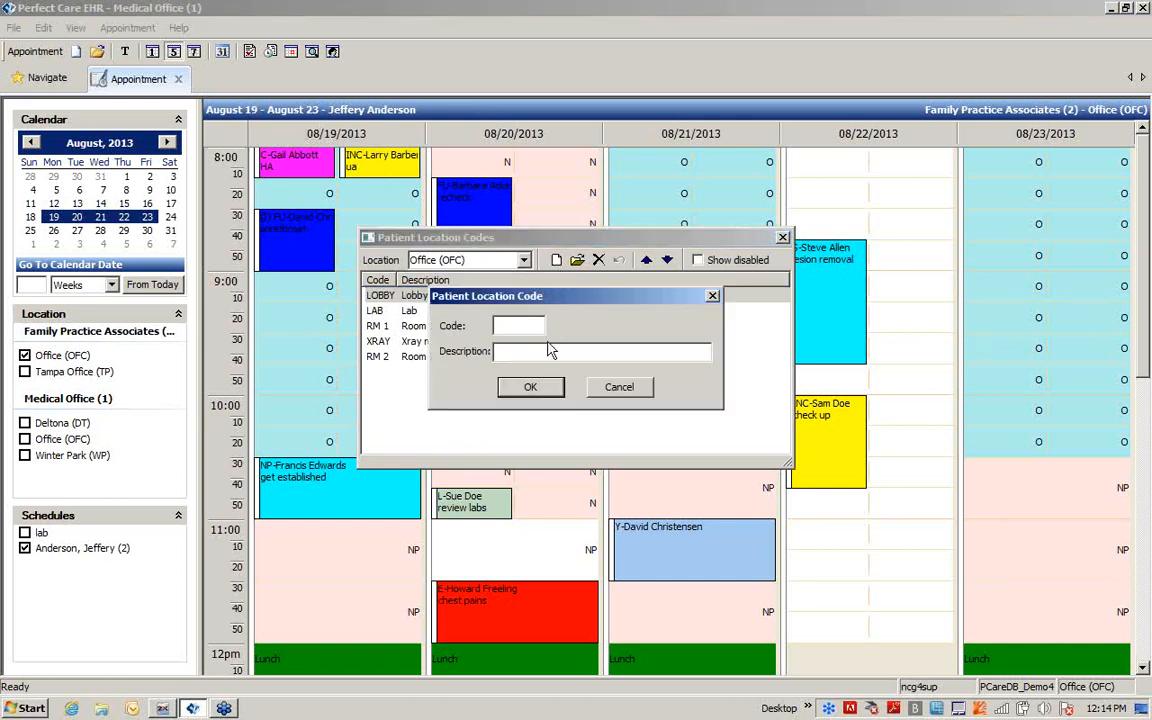
text(RM 3)
click(527, 386)
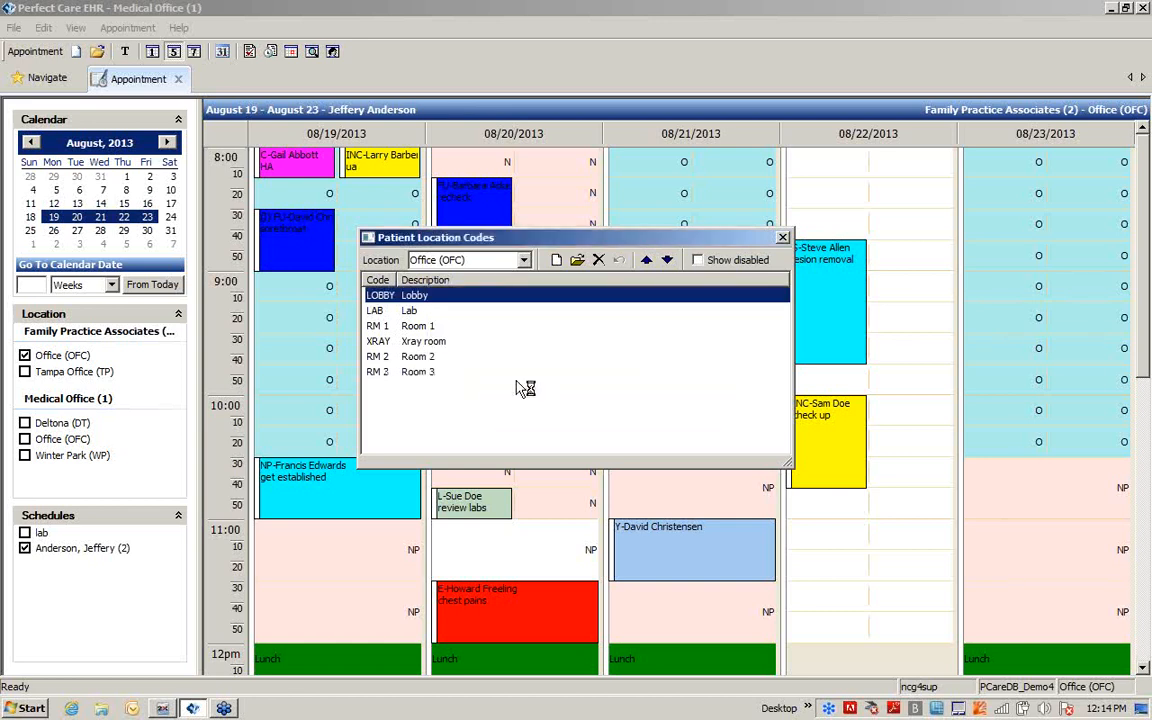
click(782, 241)
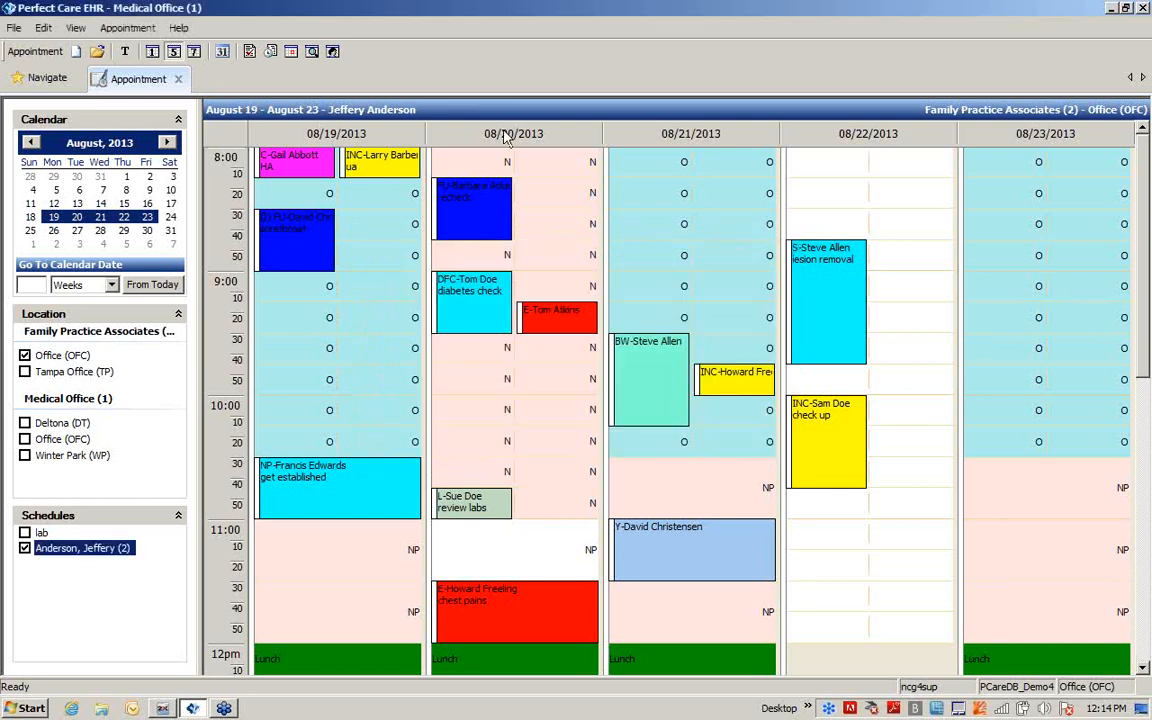
click(141, 33)
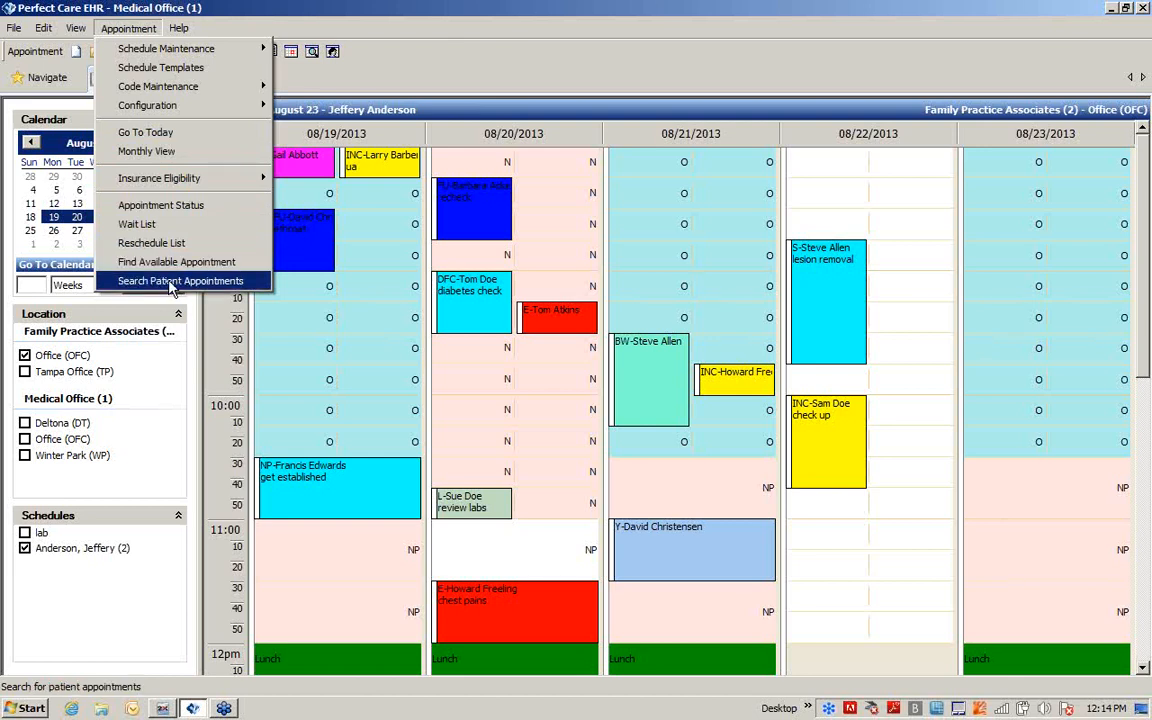
click(443, 66)
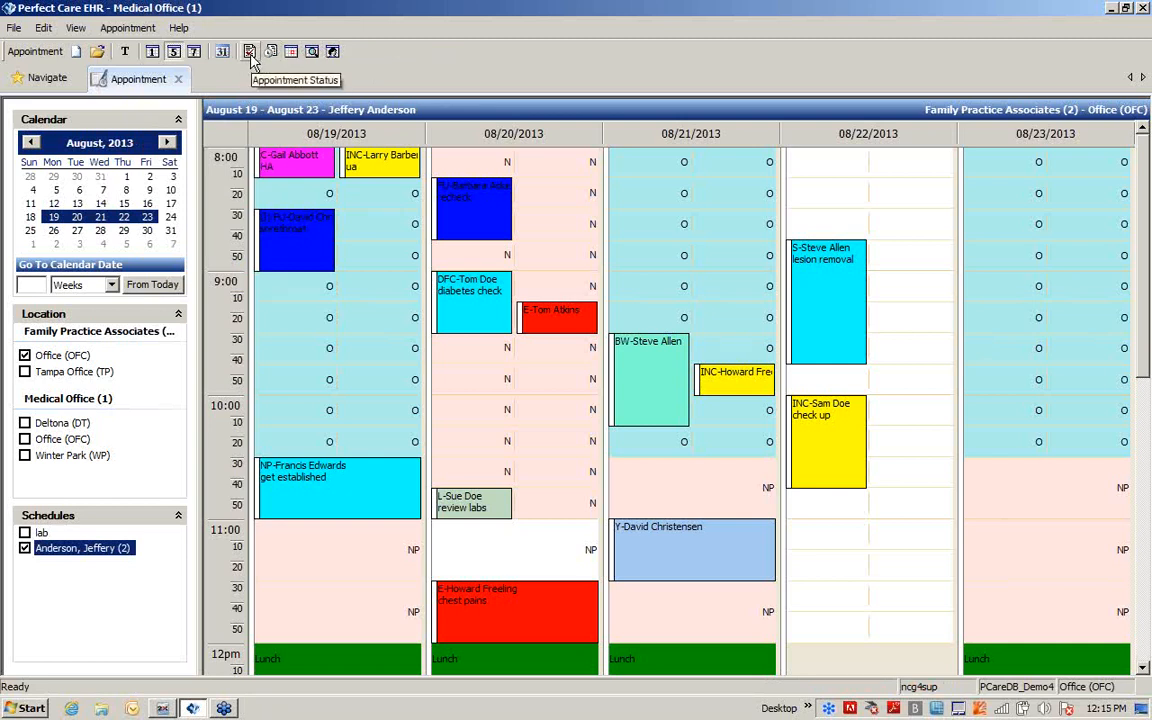
click(125, 55)
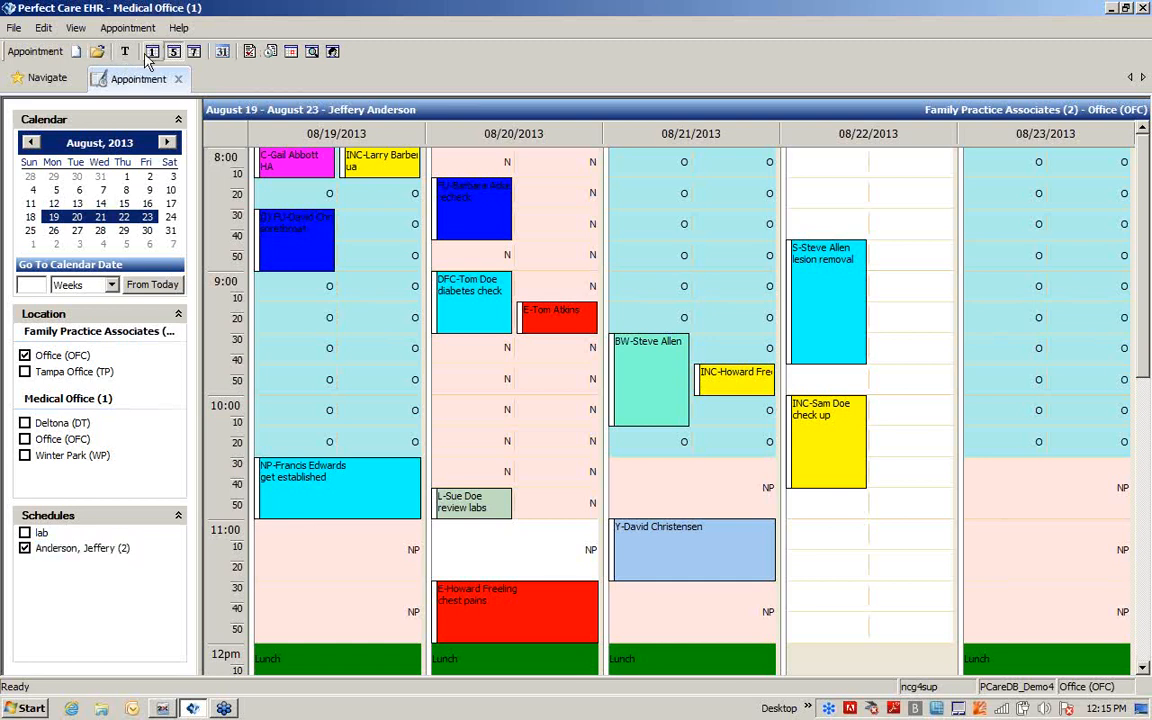
Step: Look at the schedule in day view with the lab schedule alongside, in five-day view and in seven-day view
click(150, 53)
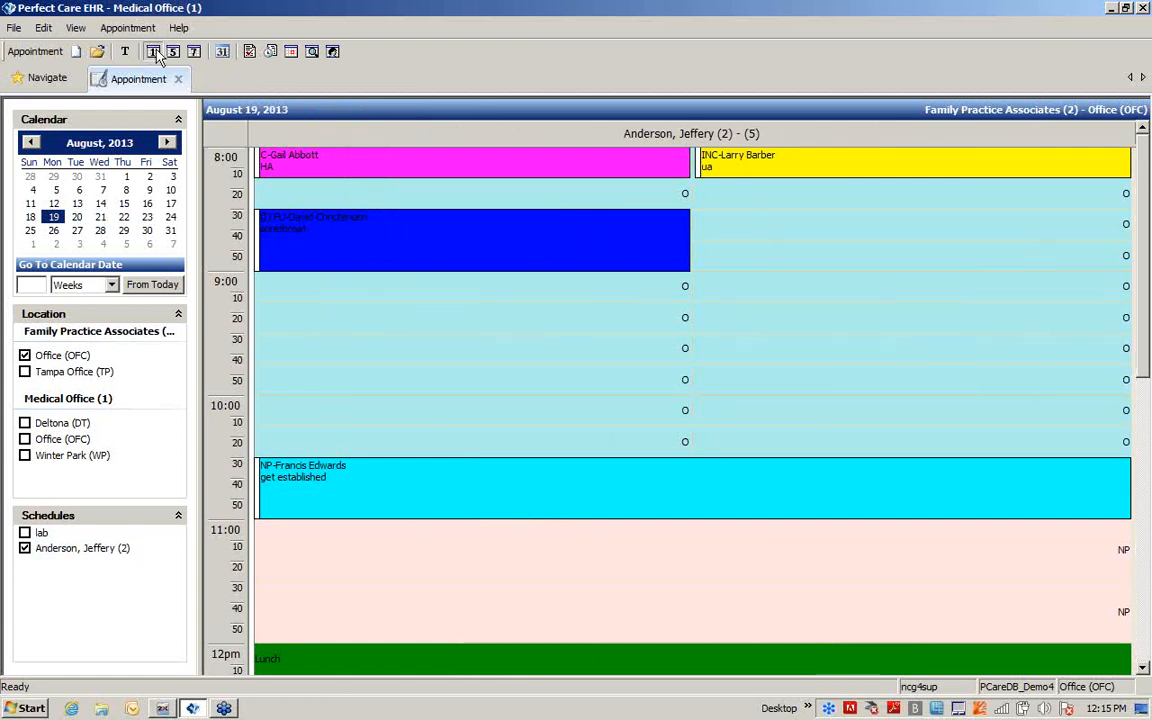
click(25, 532)
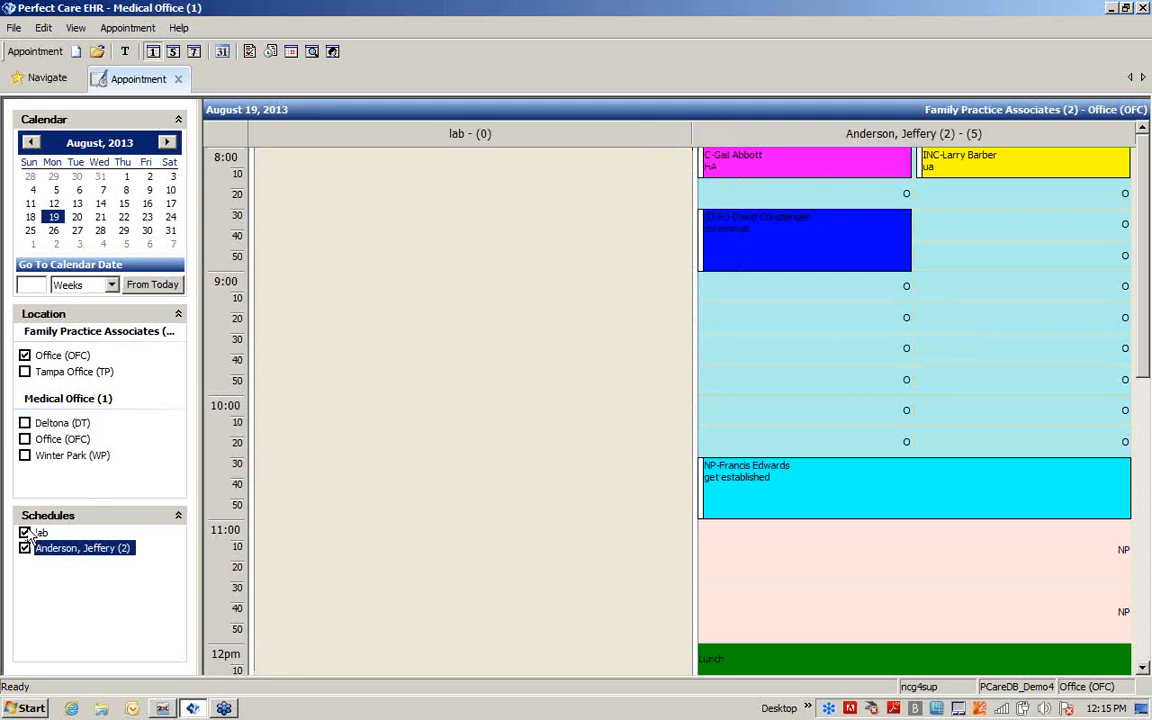
click(172, 53)
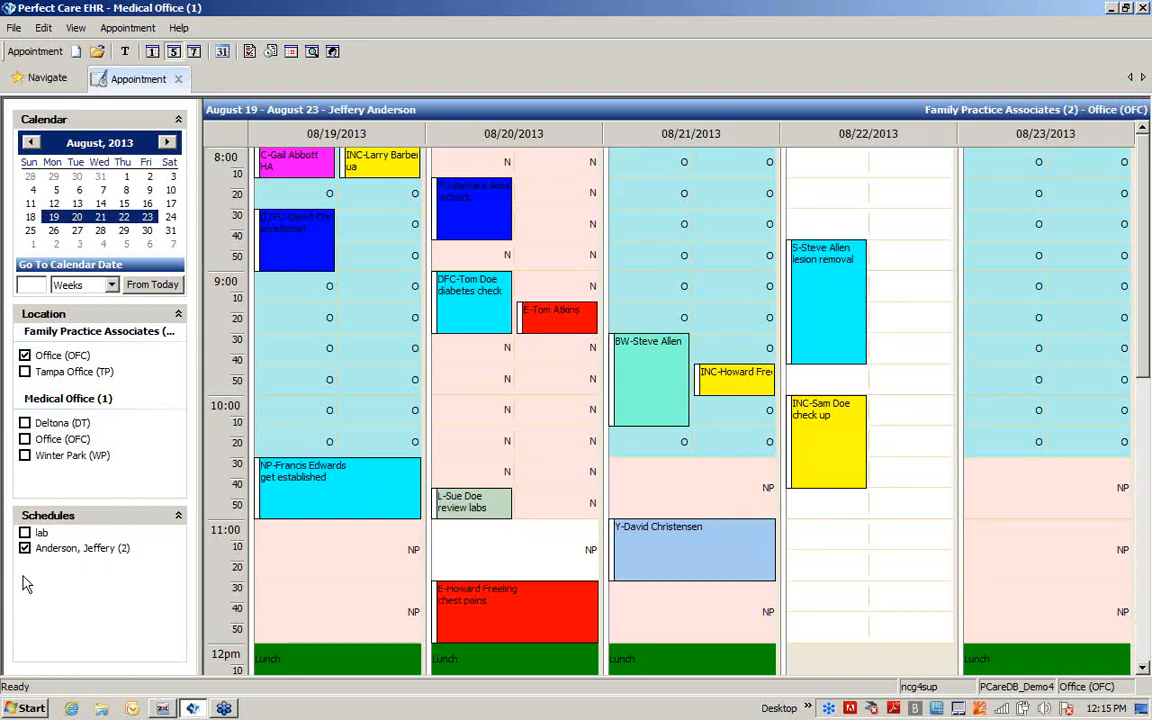
click(193, 51)
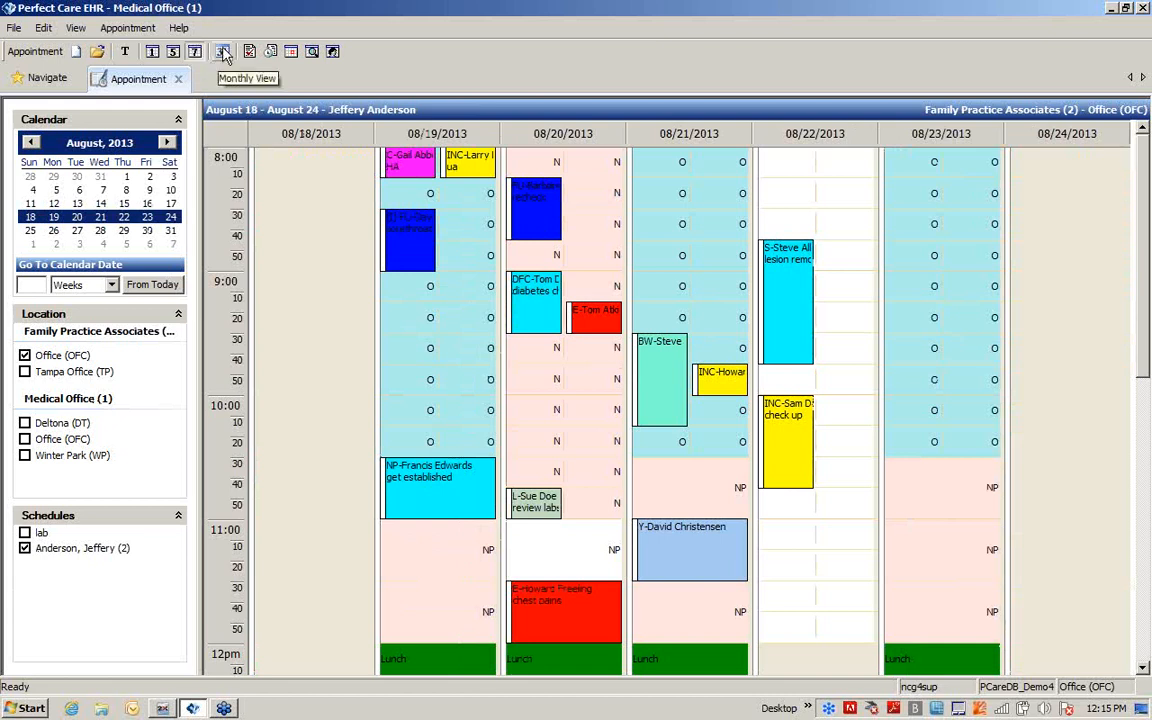
Step: Review the physician's August 2013 bookings in the monthly percentage-full chart and close it
click(222, 52)
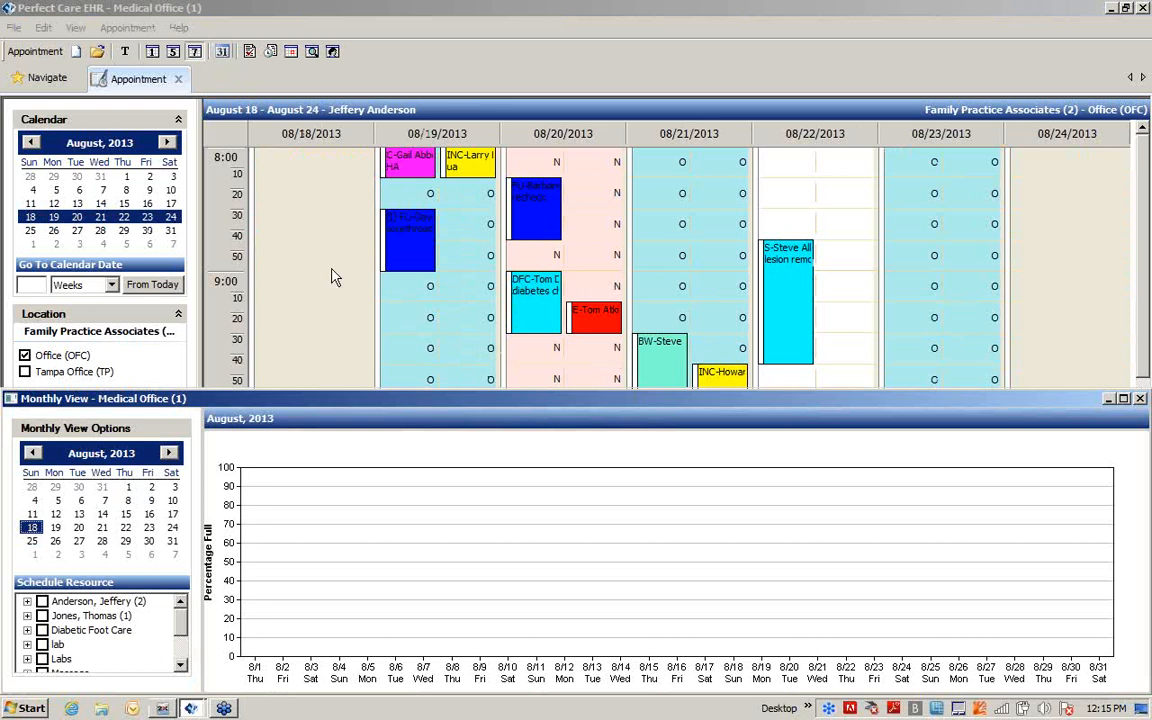
click(42, 601)
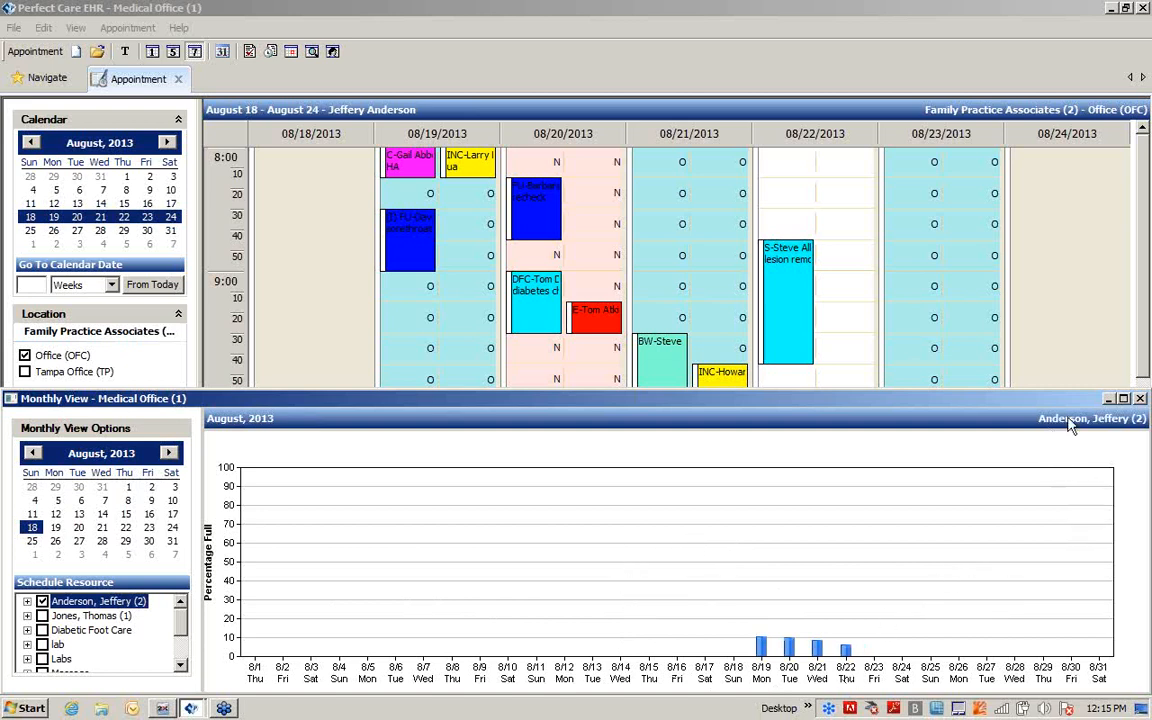
click(1142, 400)
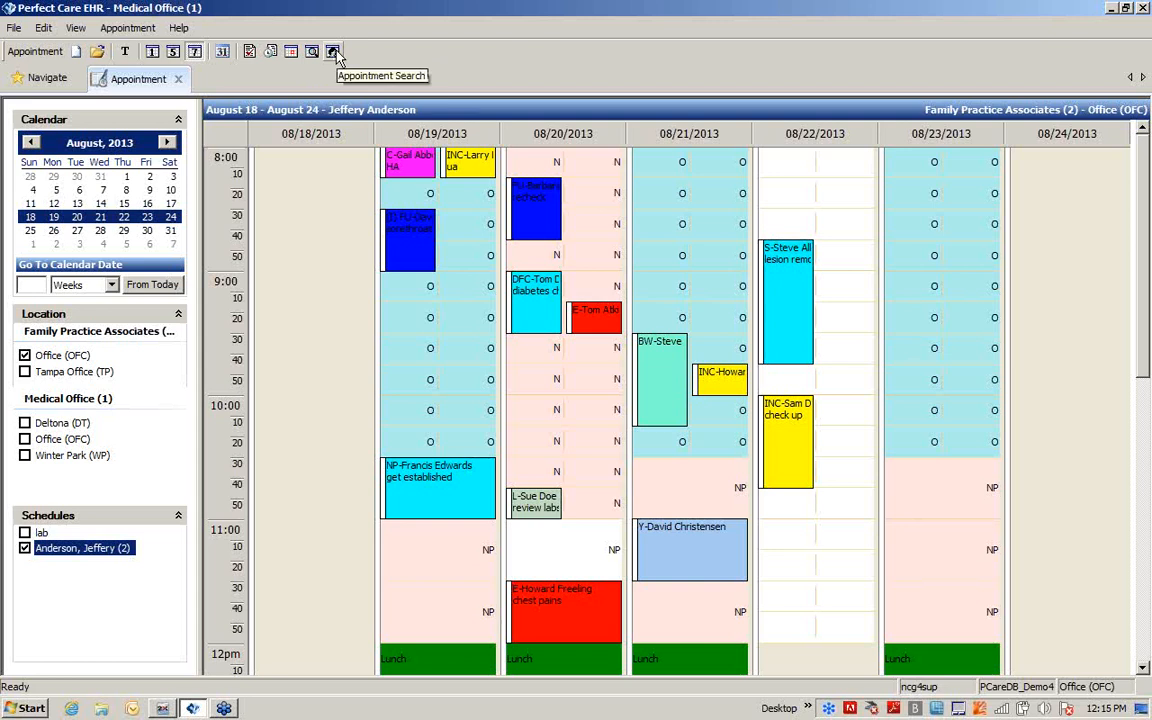
Step: List the appointment statuses of the Office (OFC) location for 08/19/2013
click(252, 55)
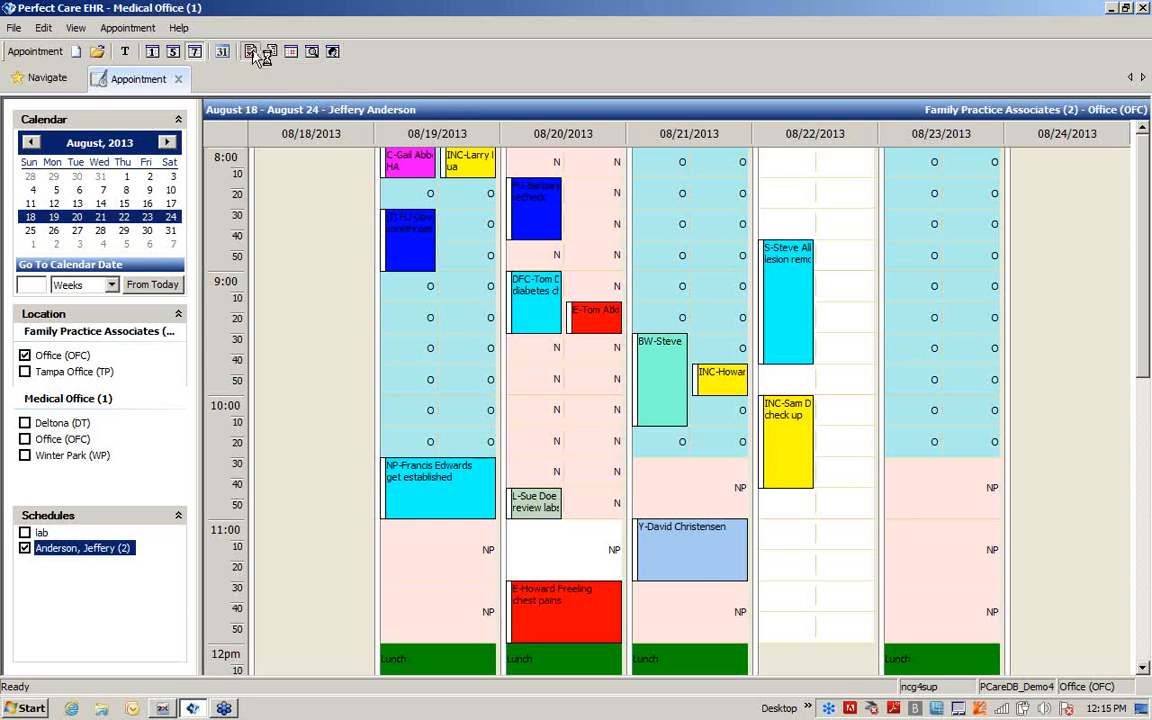
drag(735, 325, 530, 288)
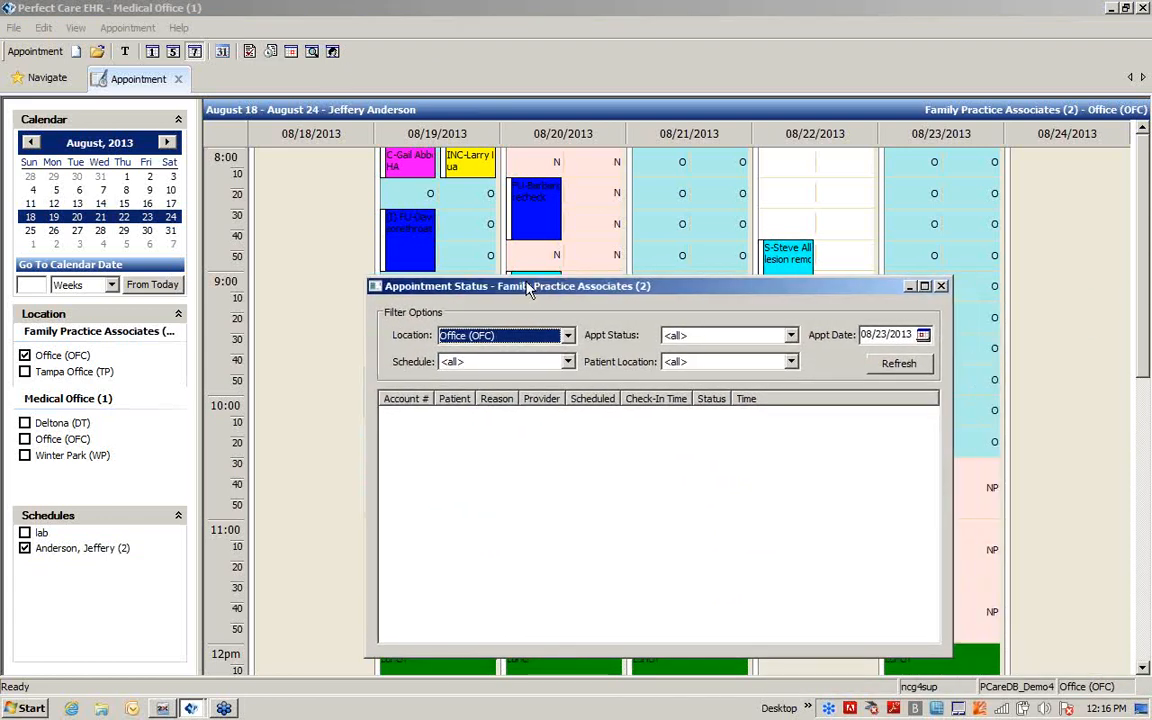
click(922, 336)
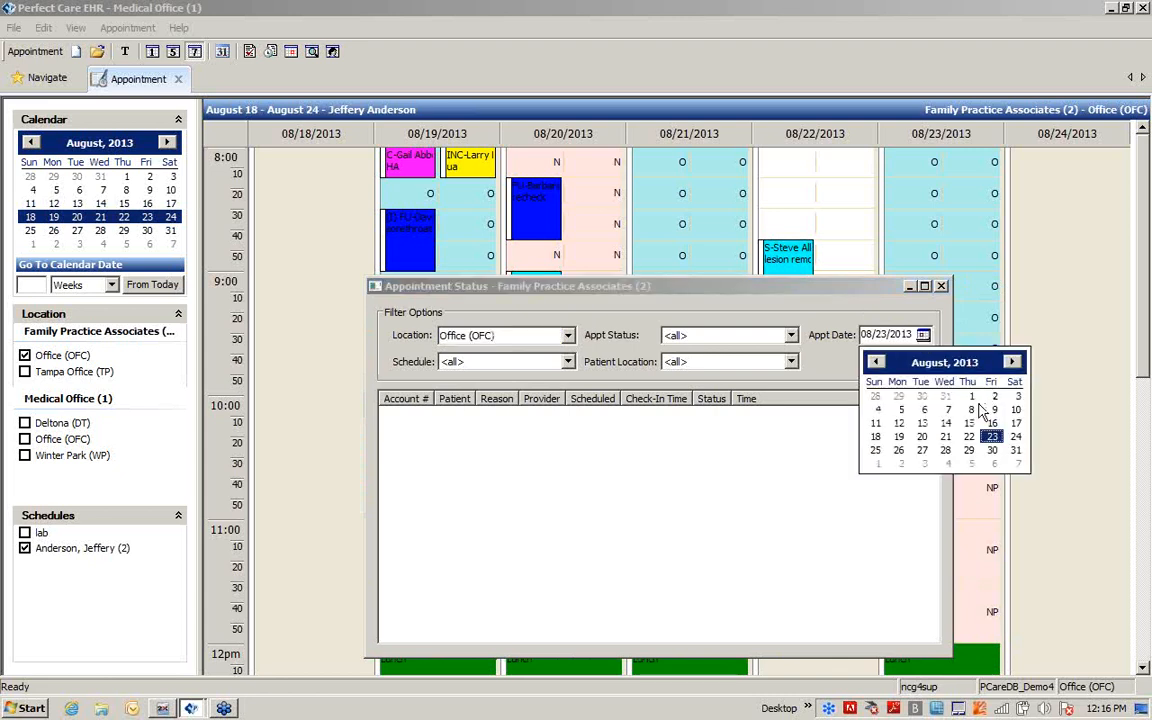
click(899, 437)
click(897, 364)
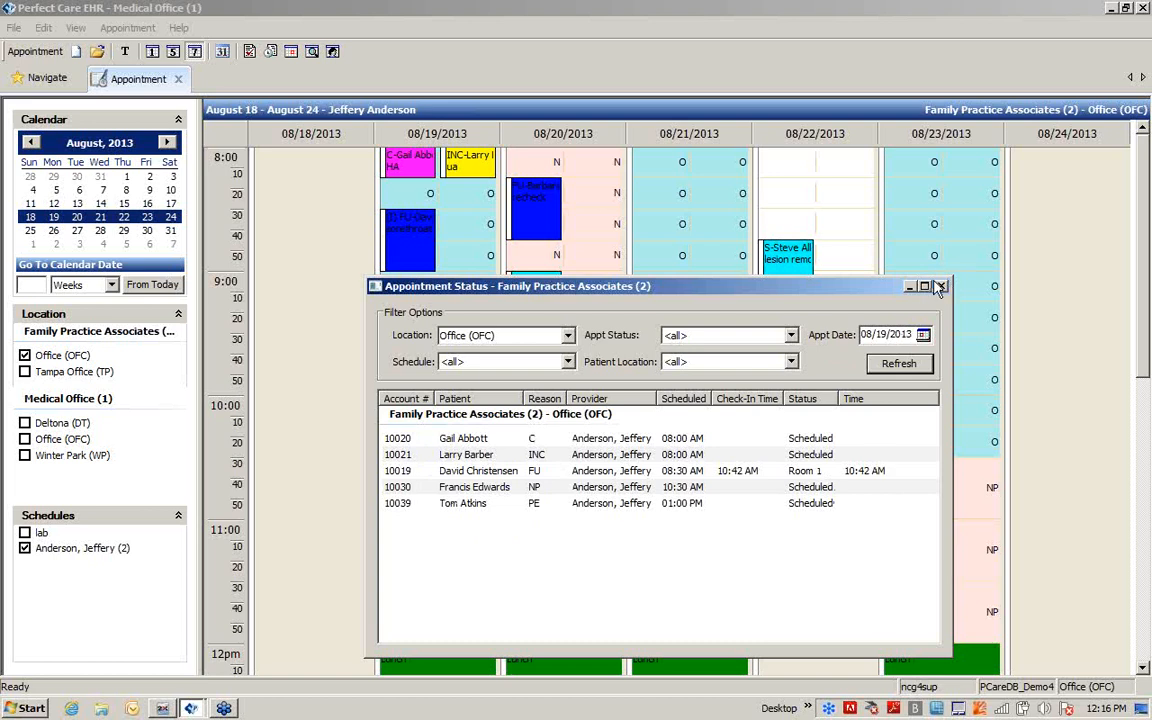
Step: Choose the physician's schedule as status filter, review the appointment status and patient location choices keeping both at all, and close the status list
click(567, 362)
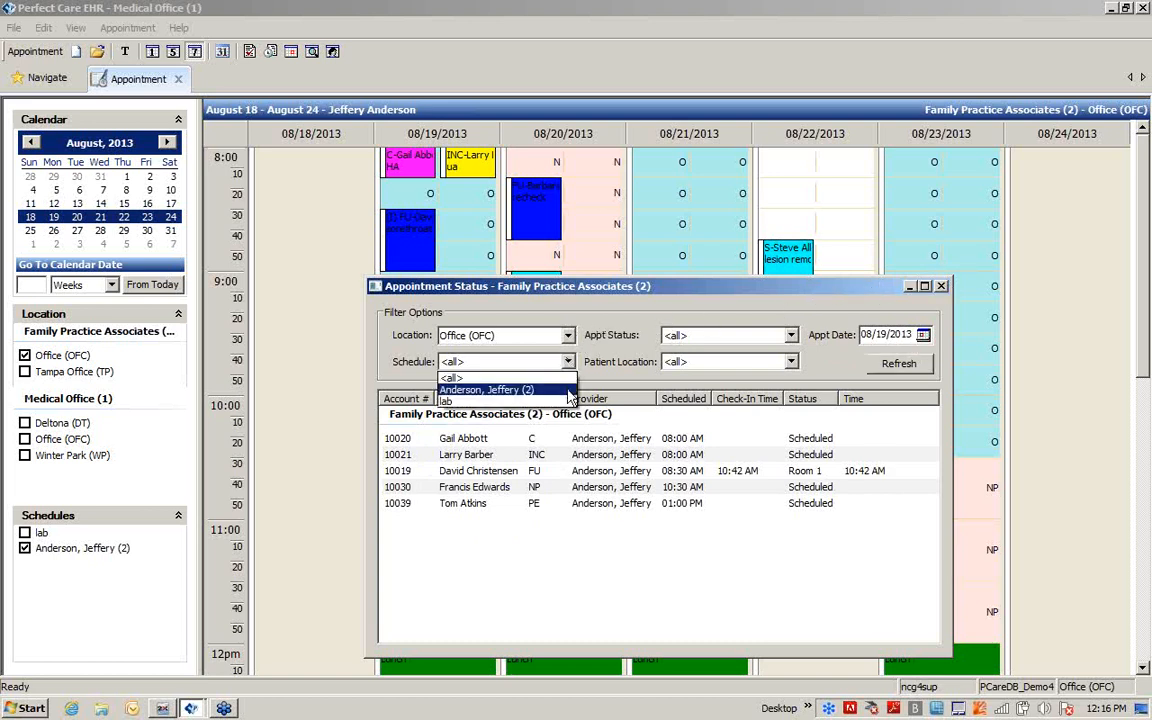
click(568, 391)
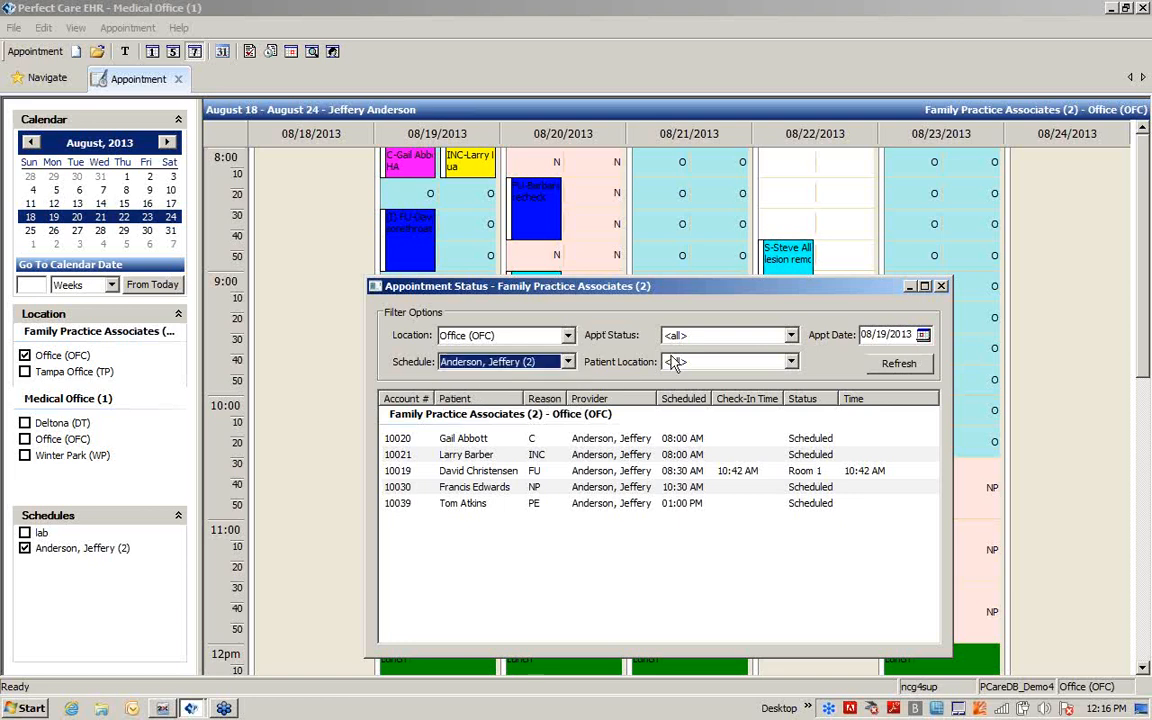
click(707, 335)
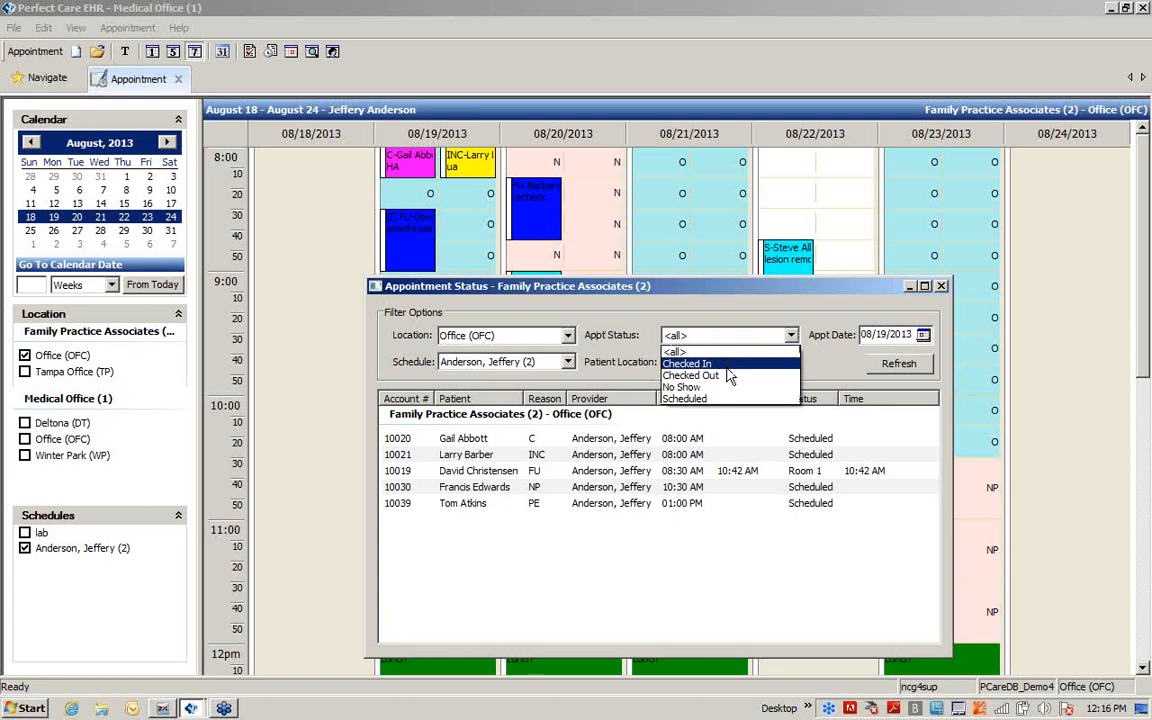
click(733, 428)
click(790, 362)
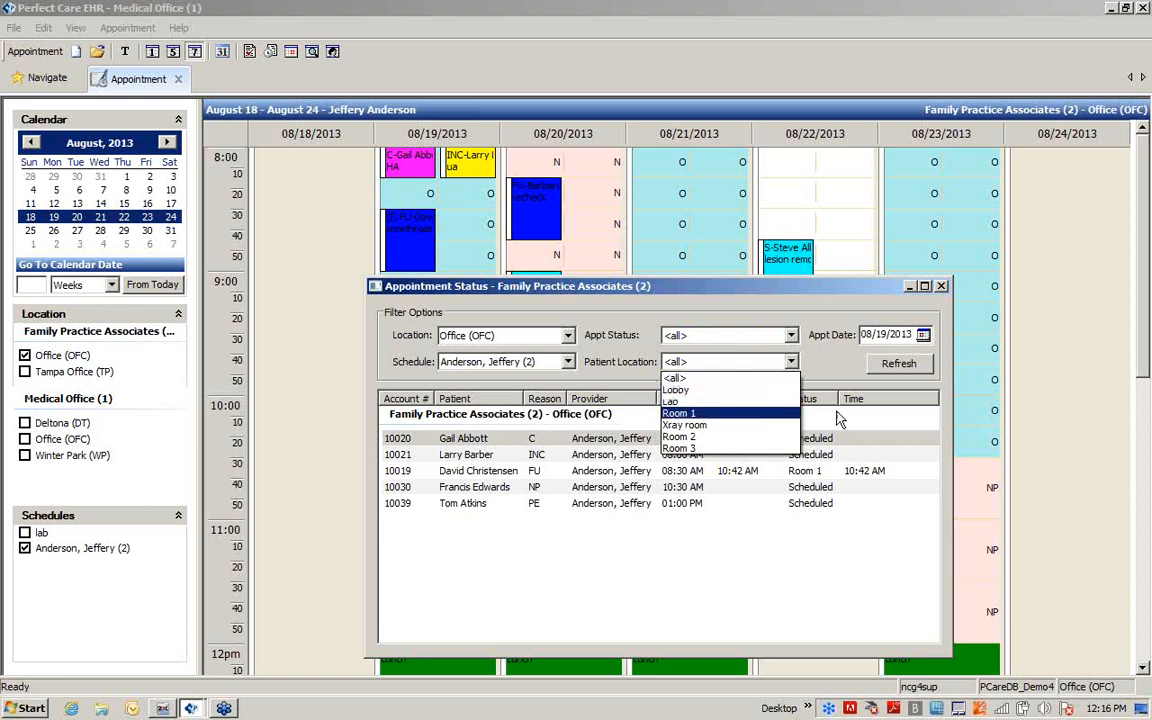
click(760, 378)
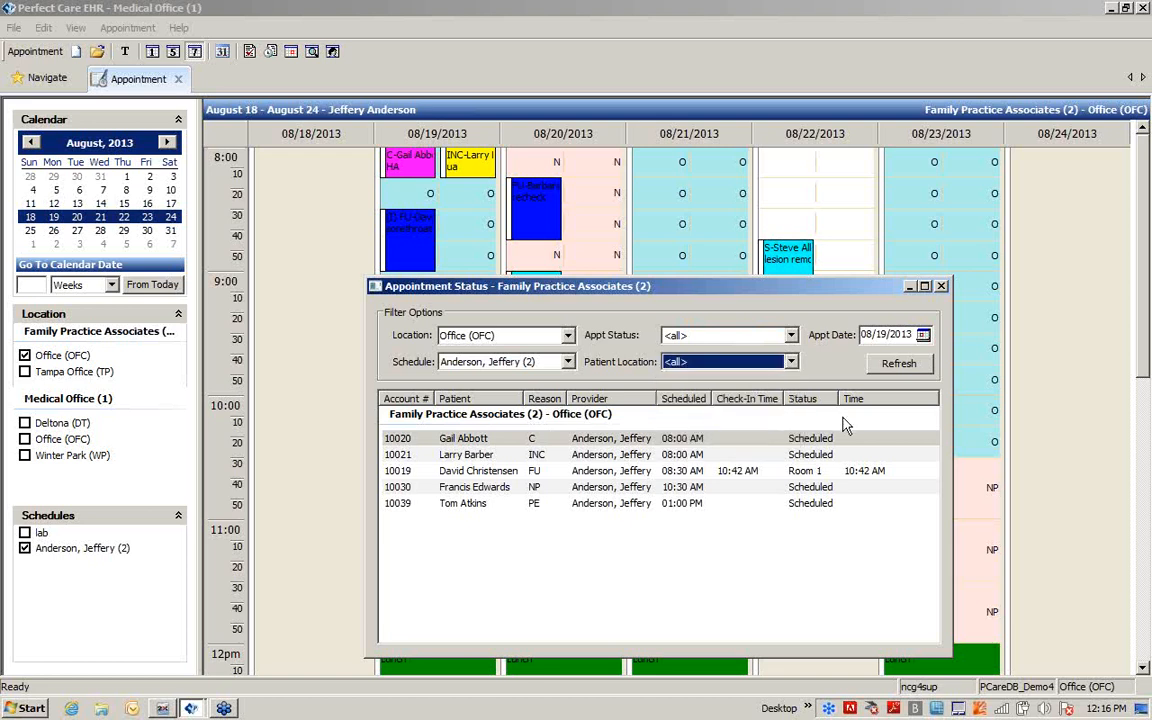
click(941, 287)
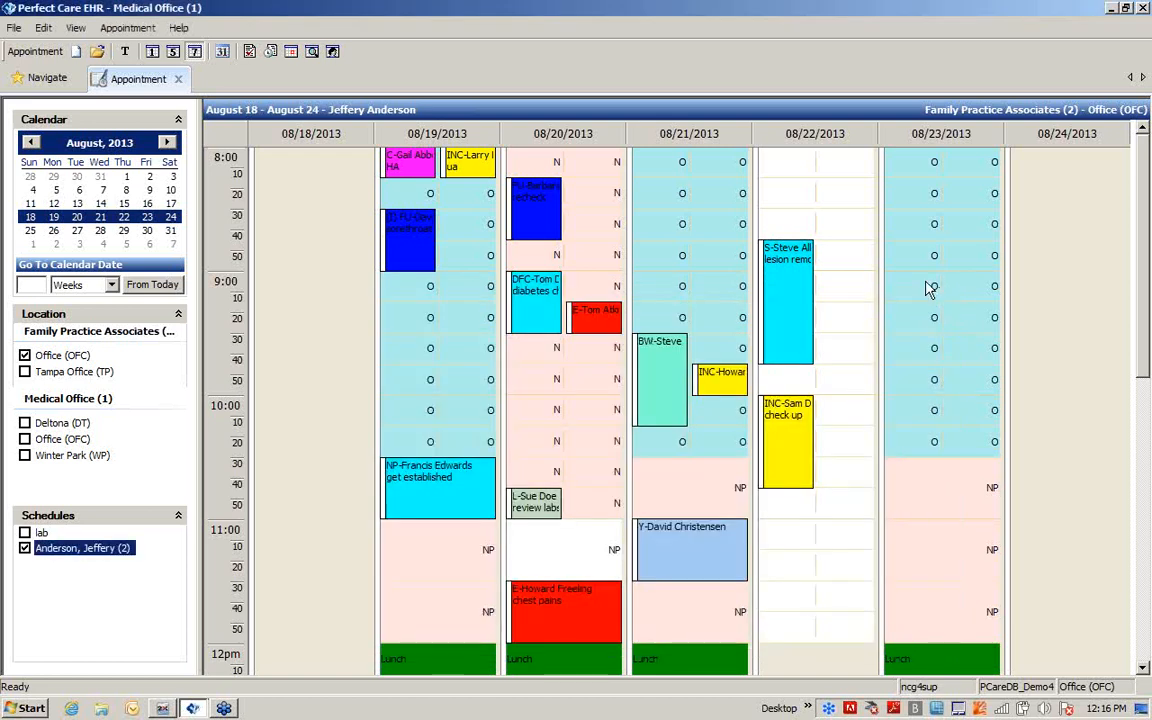
Step: Review the appointment wait list and the list of appointments to be rescheduled, closing each without searching
click(270, 51)
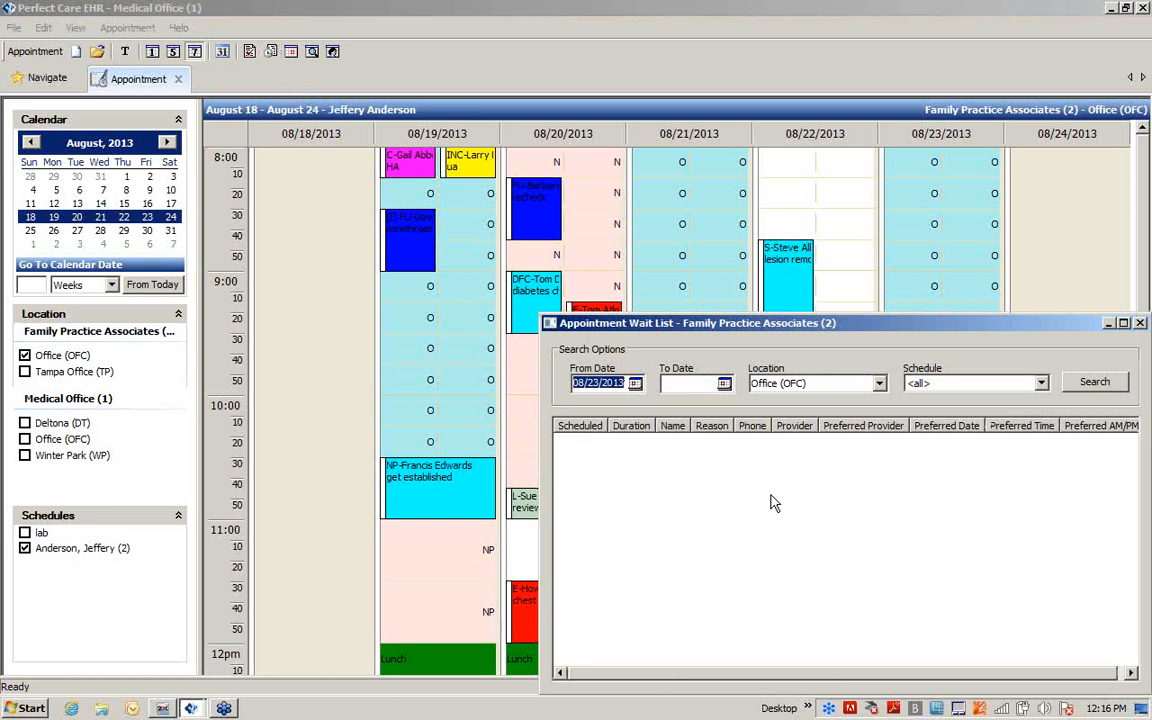
click(1140, 324)
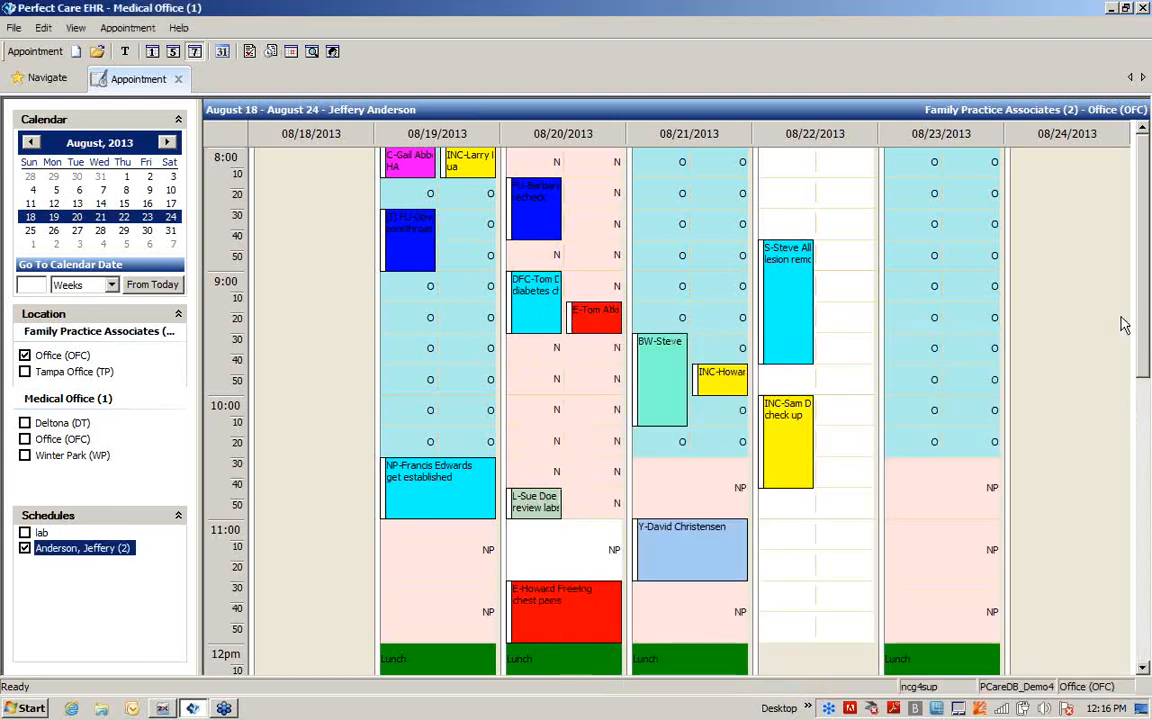
click(290, 52)
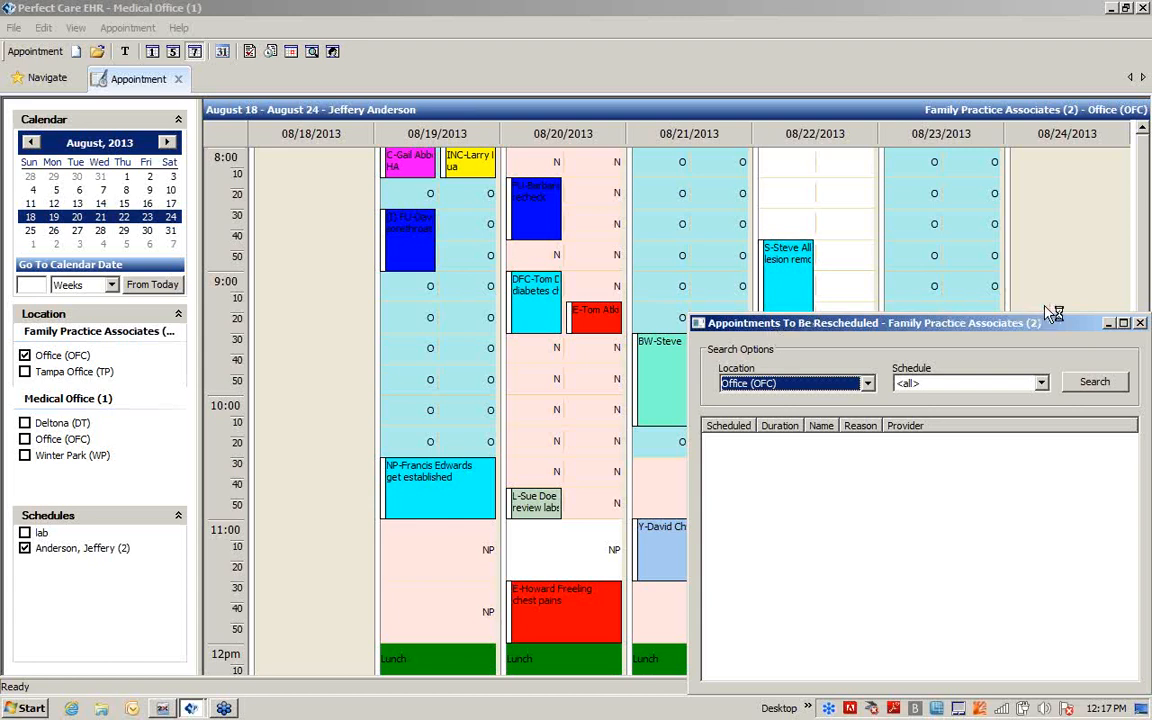
click(1141, 323)
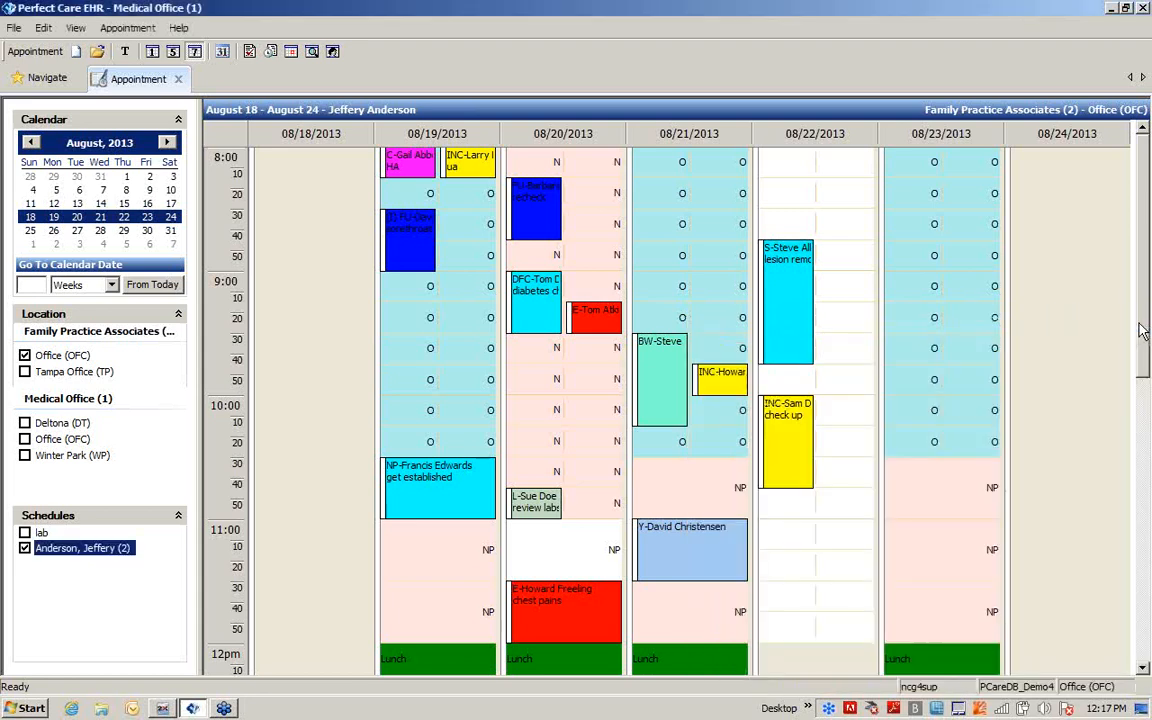
Step: Set up a search for available appointments up to 08/30/2013 on the physician's schedule, limited to Wednesdays
click(311, 55)
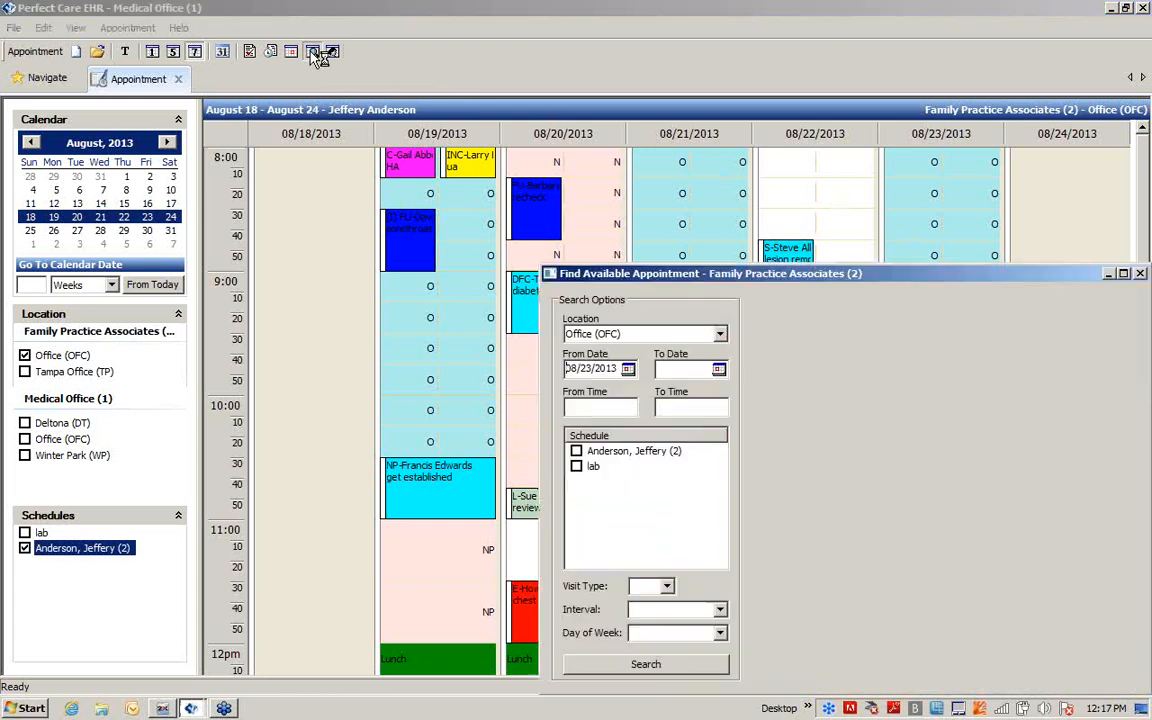
drag(619, 284, 540, 206)
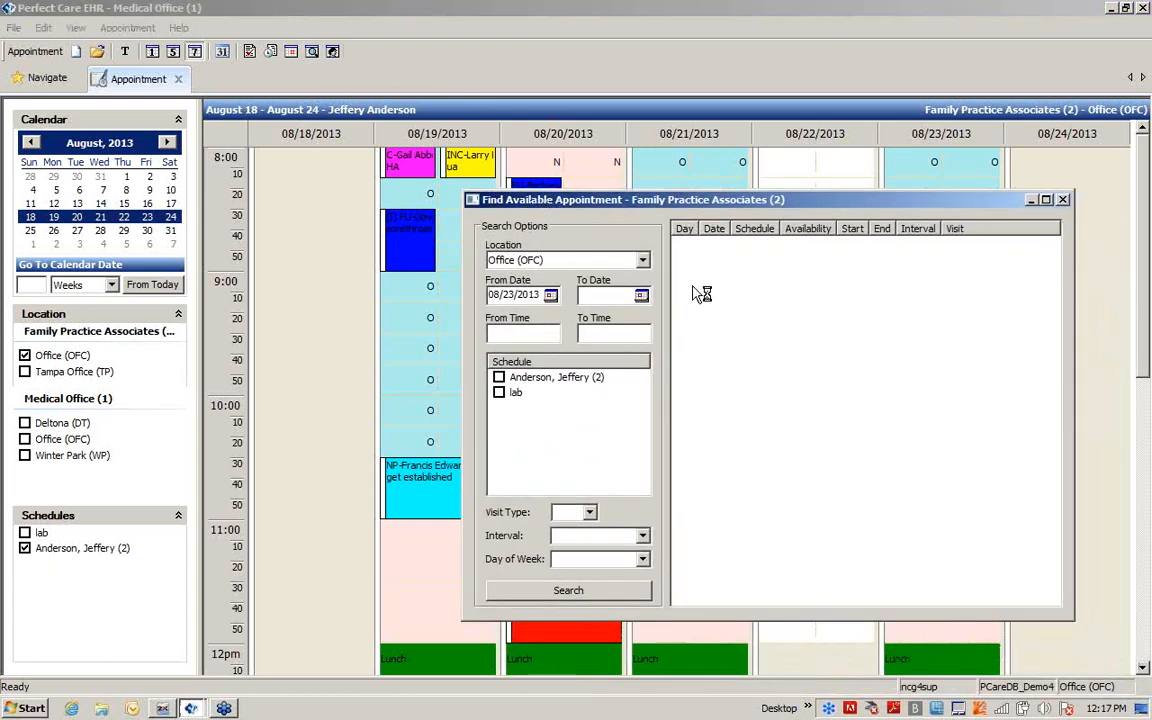
click(641, 295)
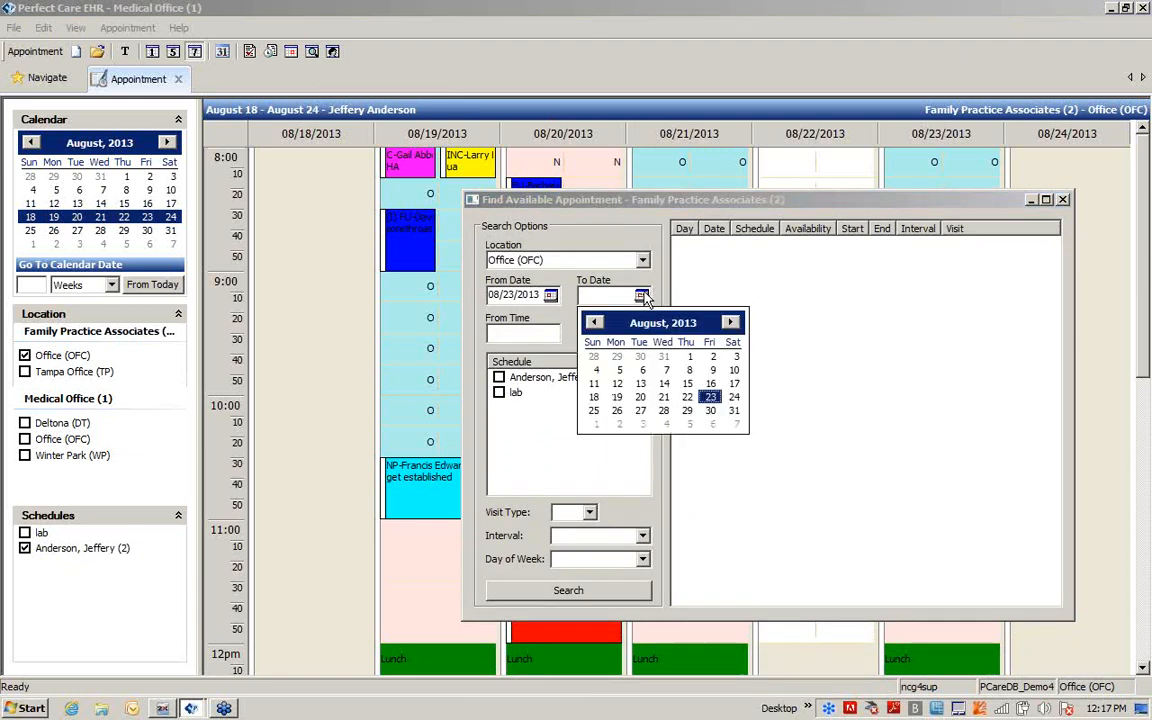
click(710, 410)
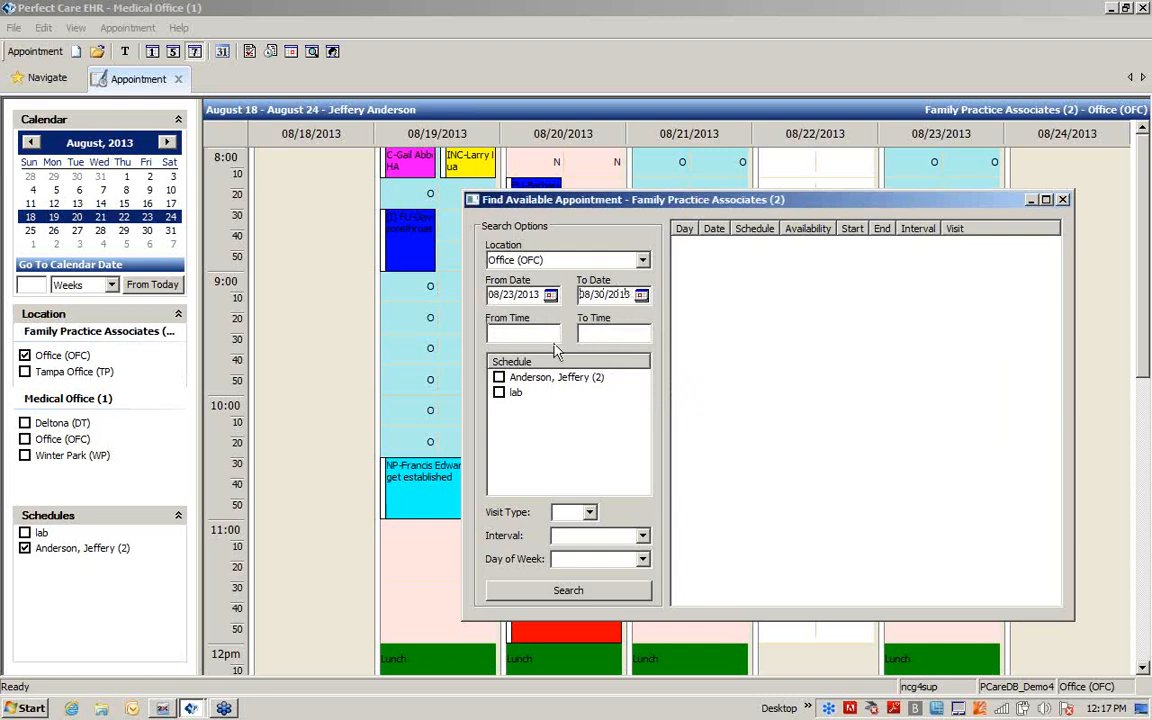
click(520, 380)
click(597, 518)
click(605, 535)
click(604, 568)
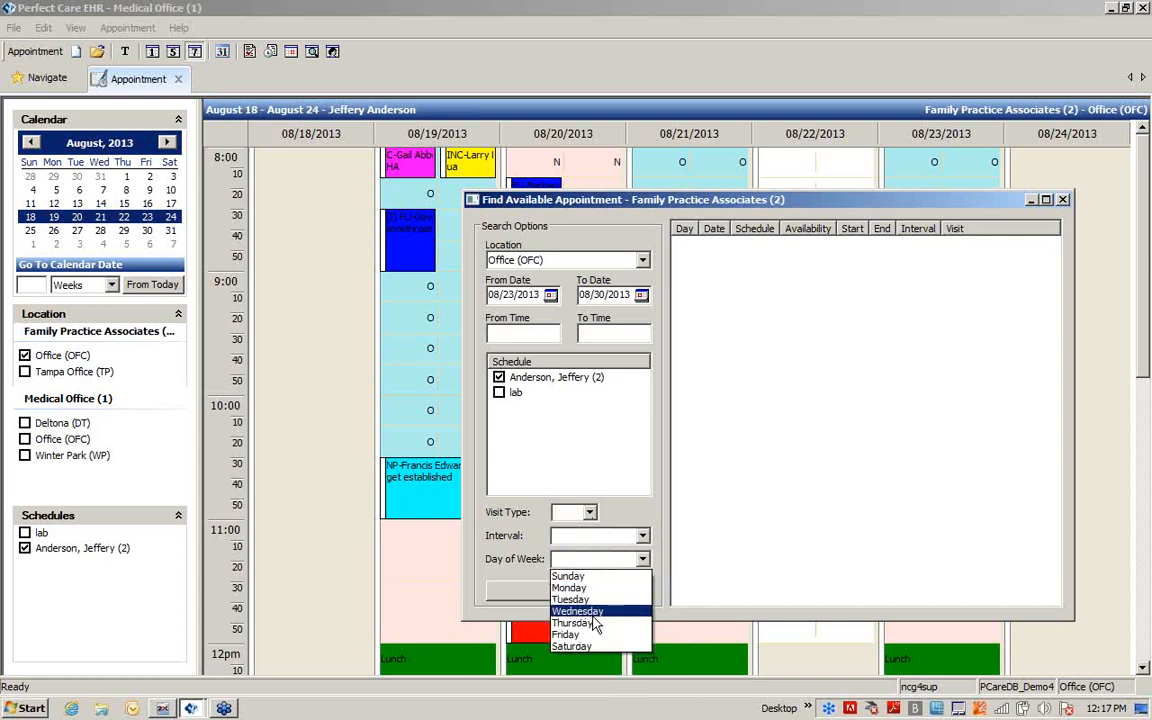
click(594, 612)
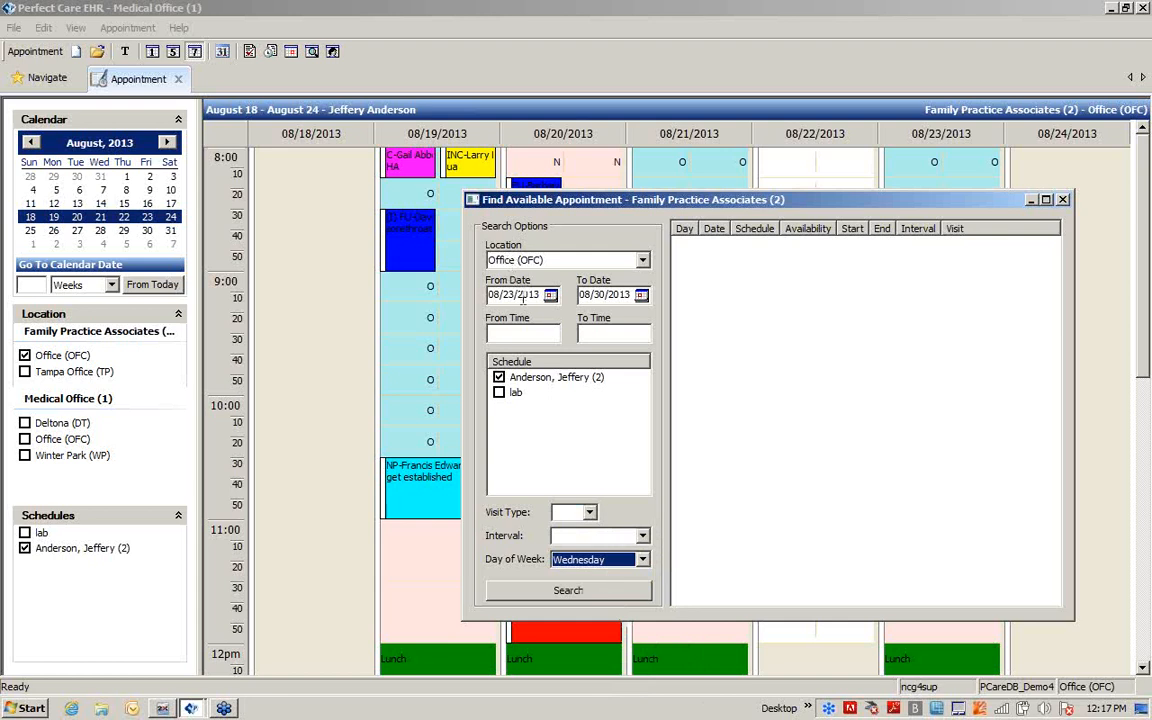
Step: Extend the search's end date to 09/25/2013 and search for available appointments
click(641, 295)
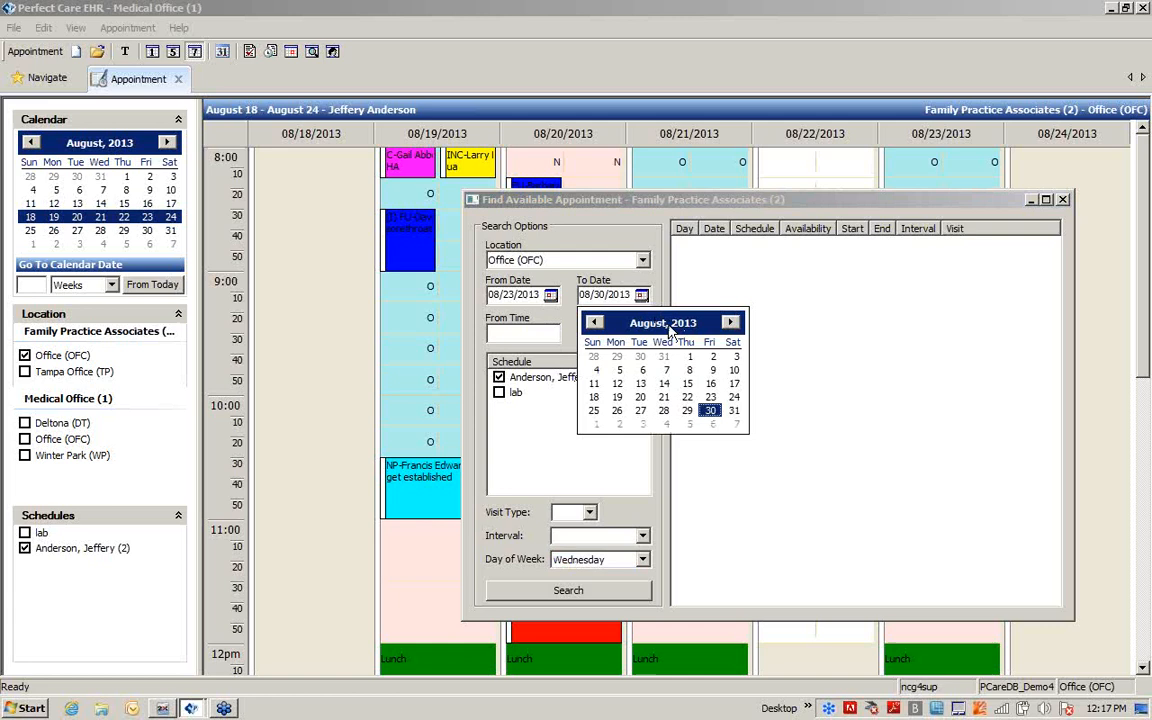
click(661, 324)
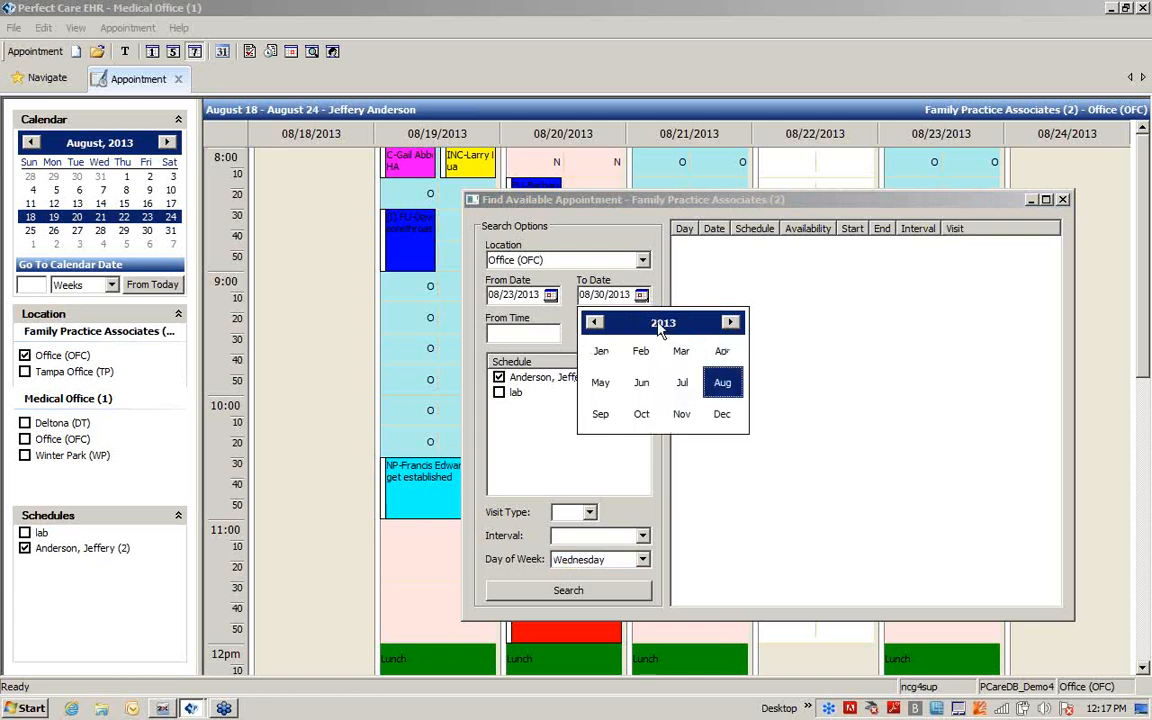
click(600, 414)
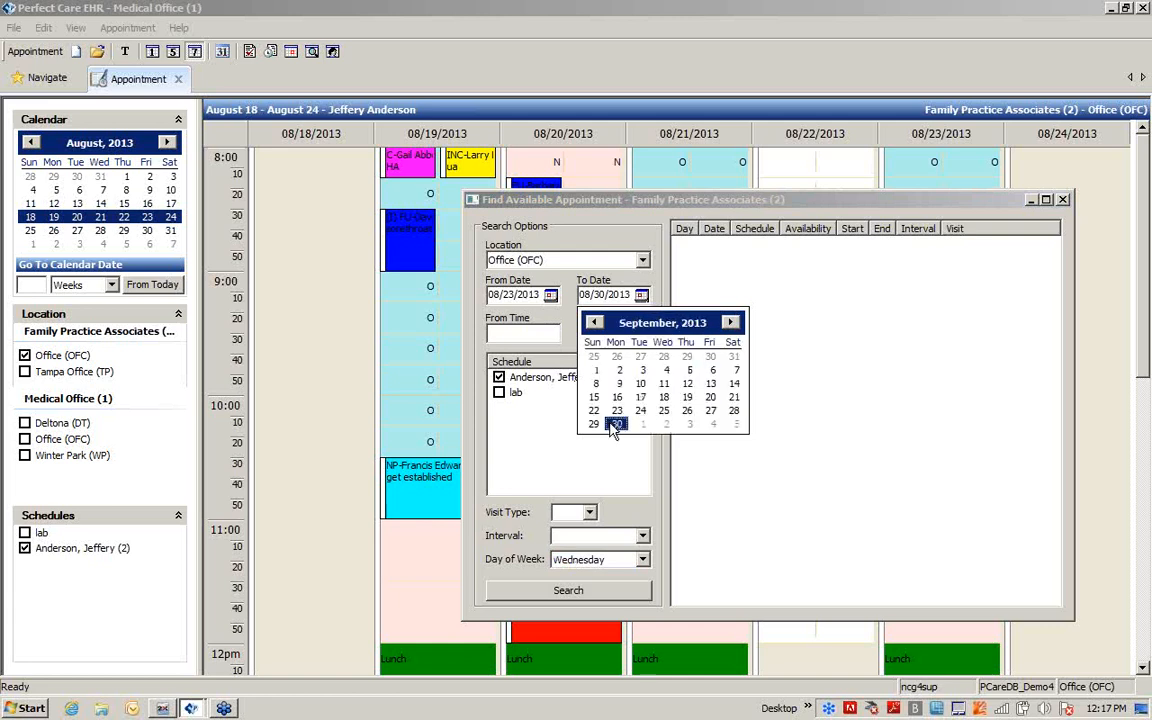
click(662, 408)
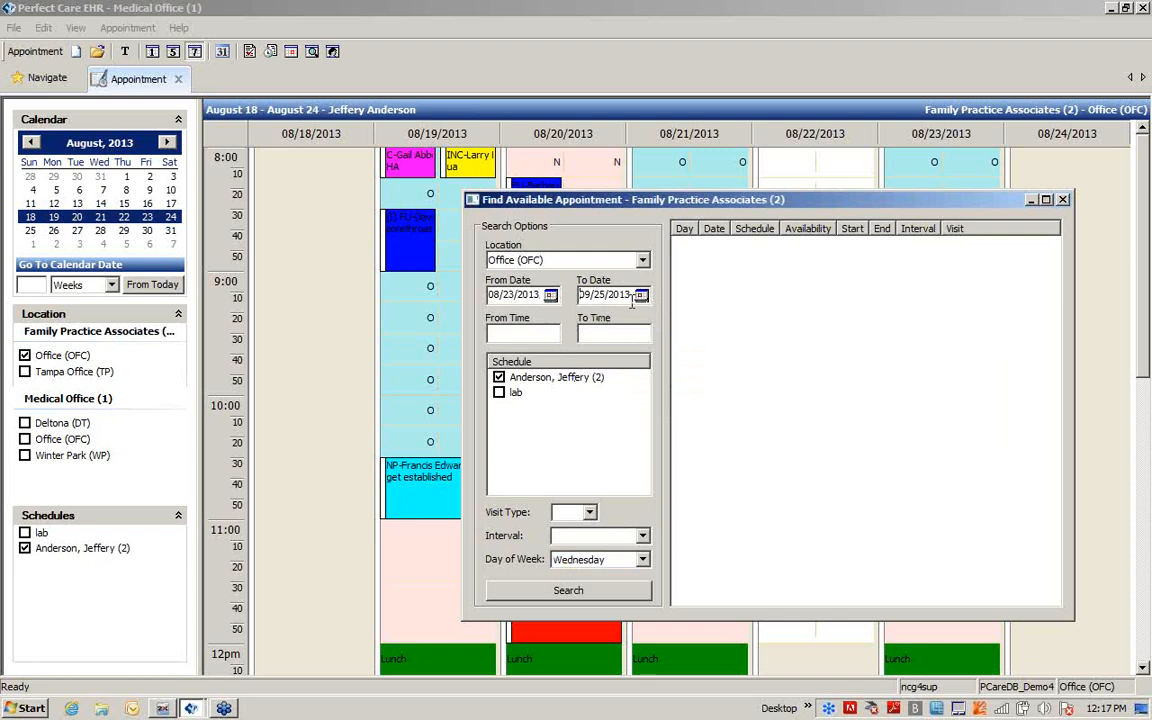
click(583, 596)
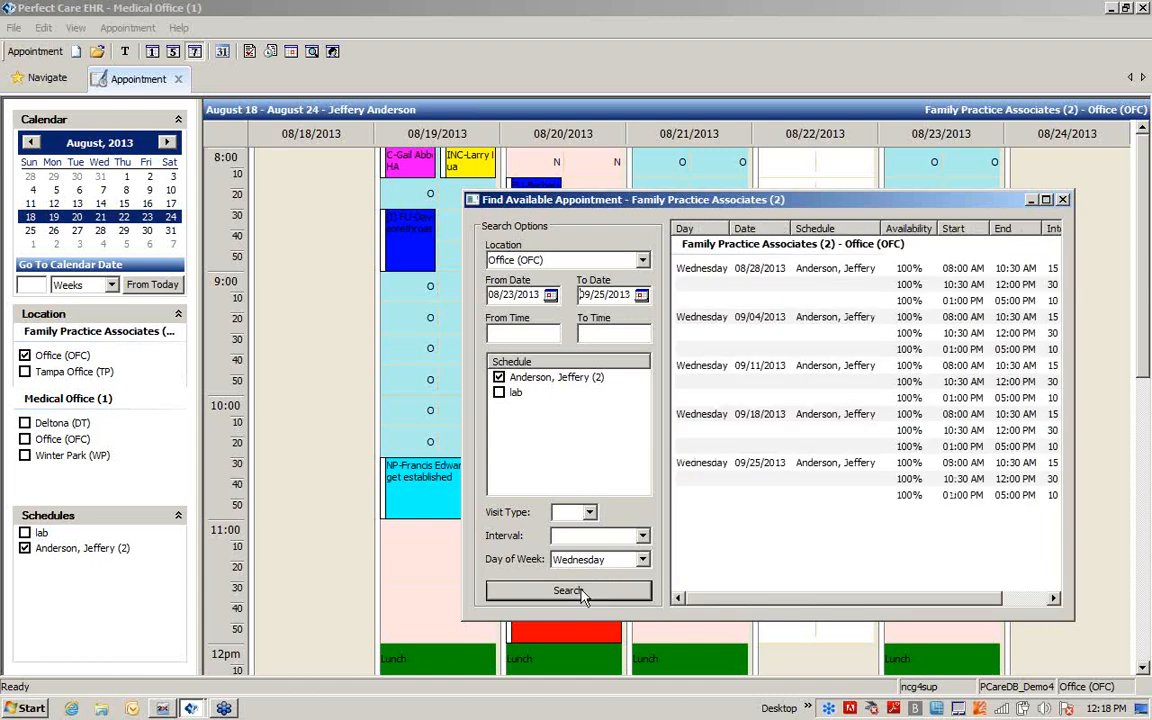
Step: Open the available Wednesday 09/11/2013 08:00 AM opening from the search results in the appointment calendar
mouse_move(697, 604)
mouse_down()
mouse_move(733, 607)
mouse_move(710, 607)
mouse_up()
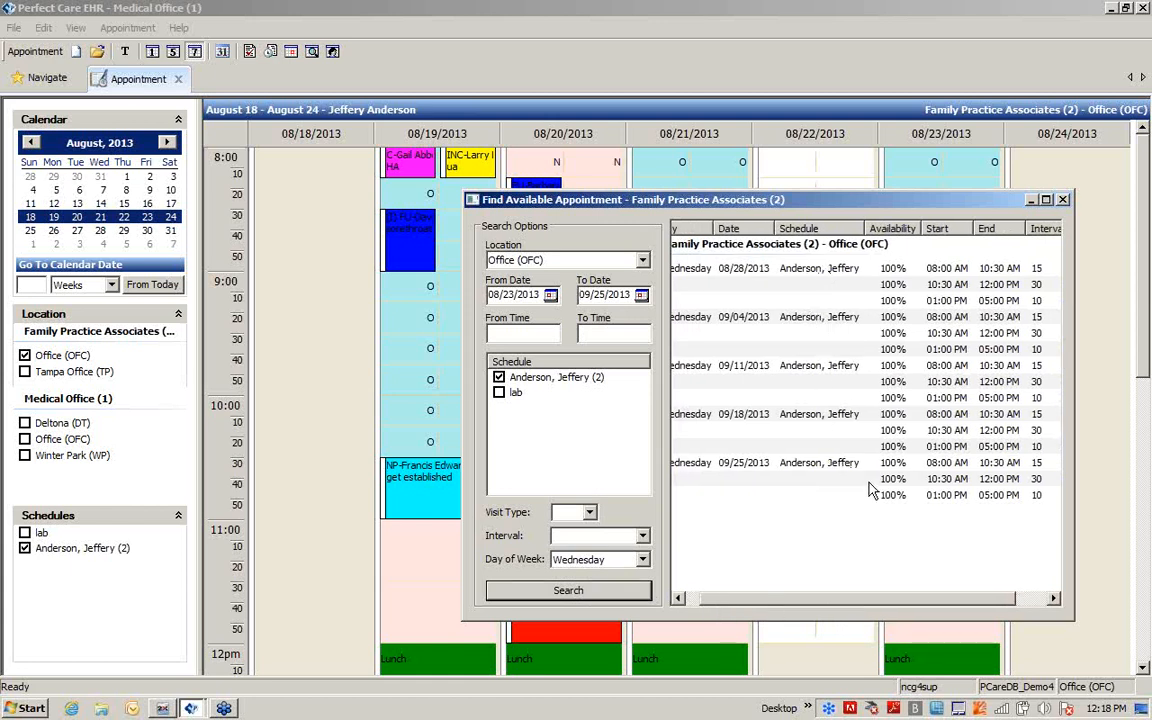
click(811, 370)
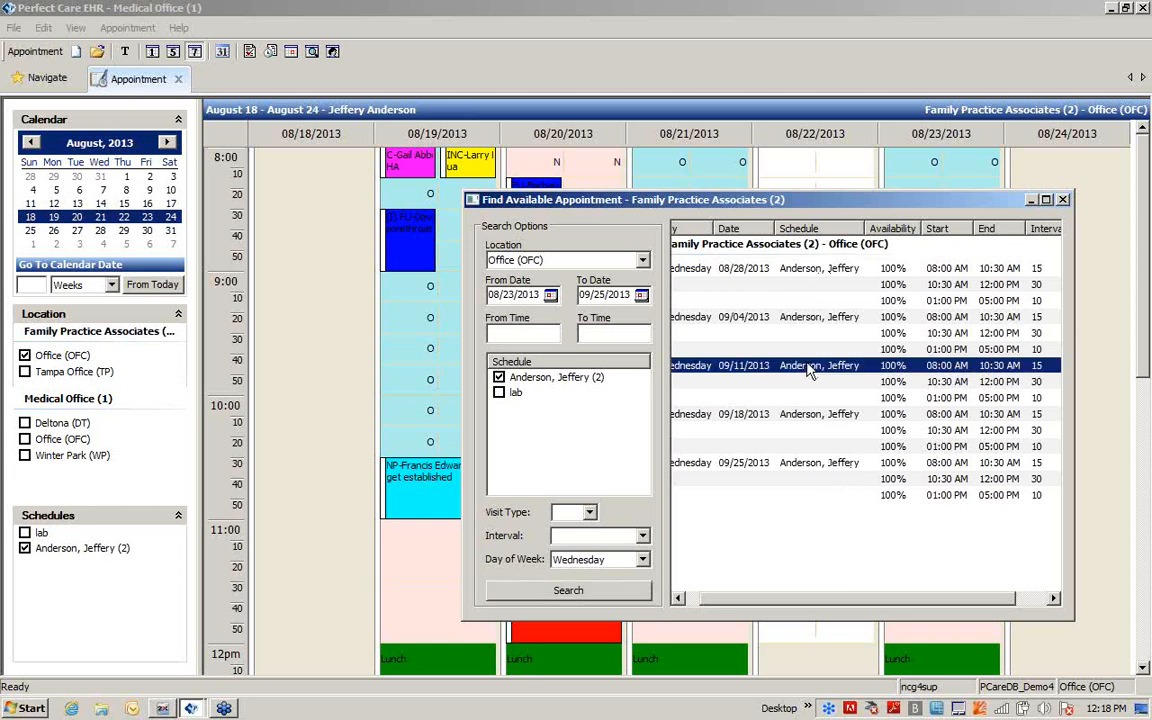
double_click(811, 370)
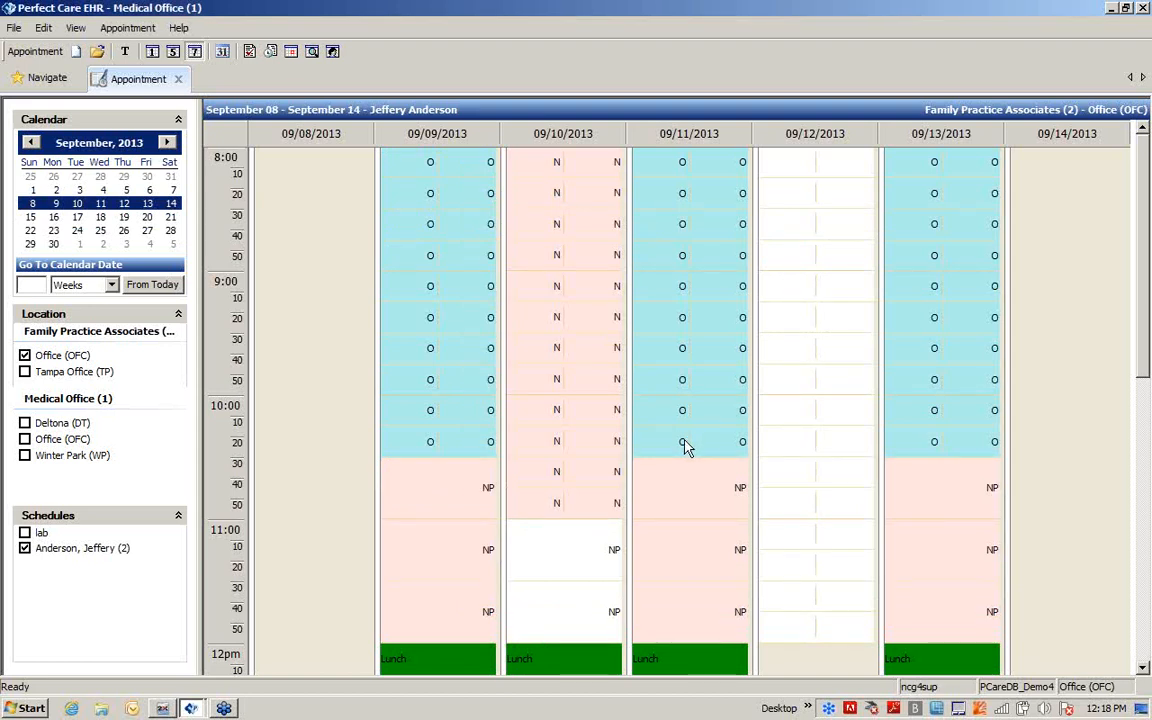
Step: Search for the first listed patient's appointments, including past ones, and close the appointment search
click(333, 52)
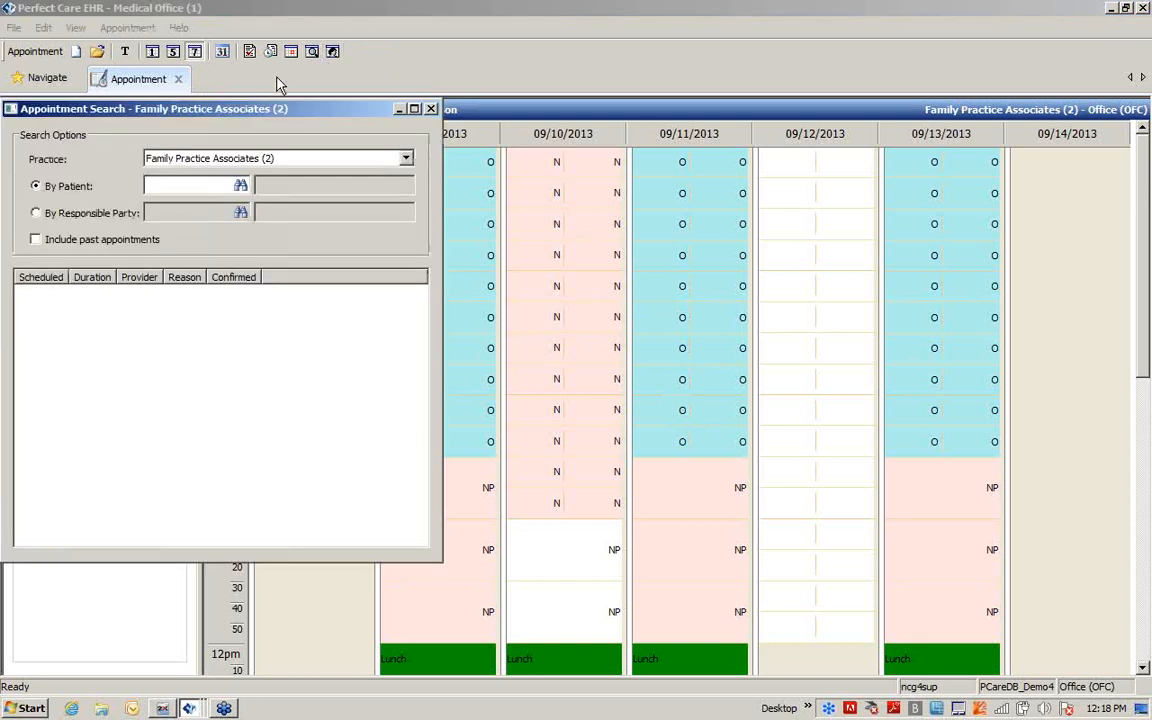
drag(256, 106, 414, 112)
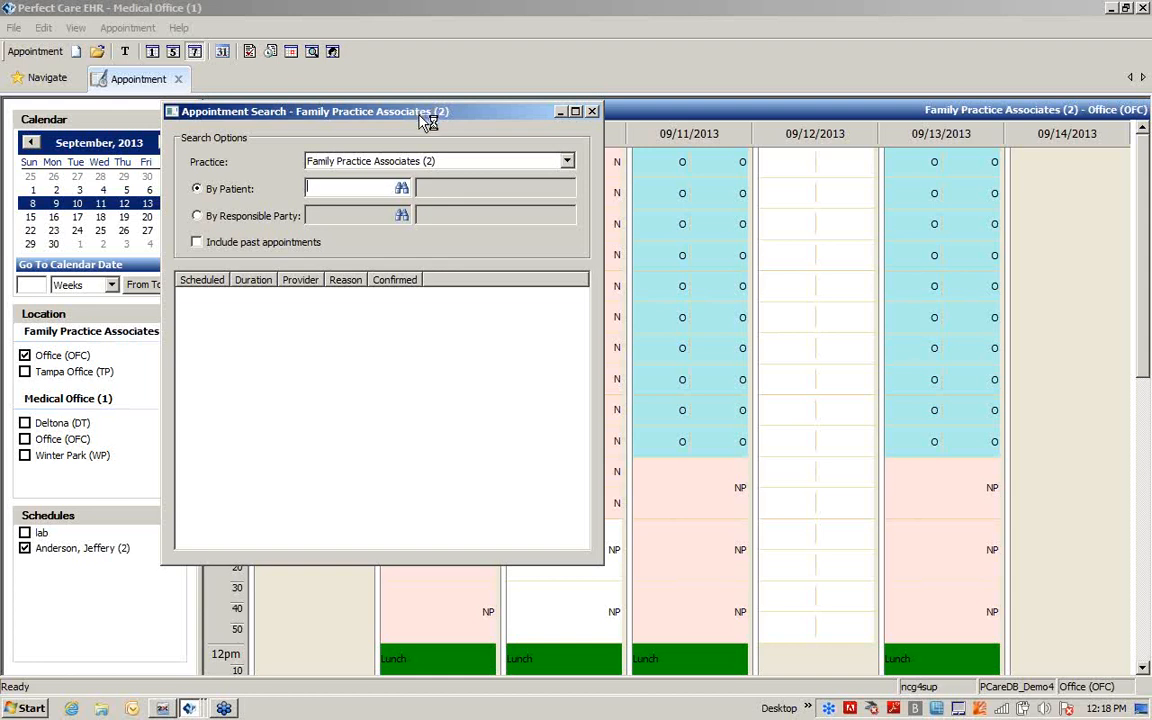
click(402, 189)
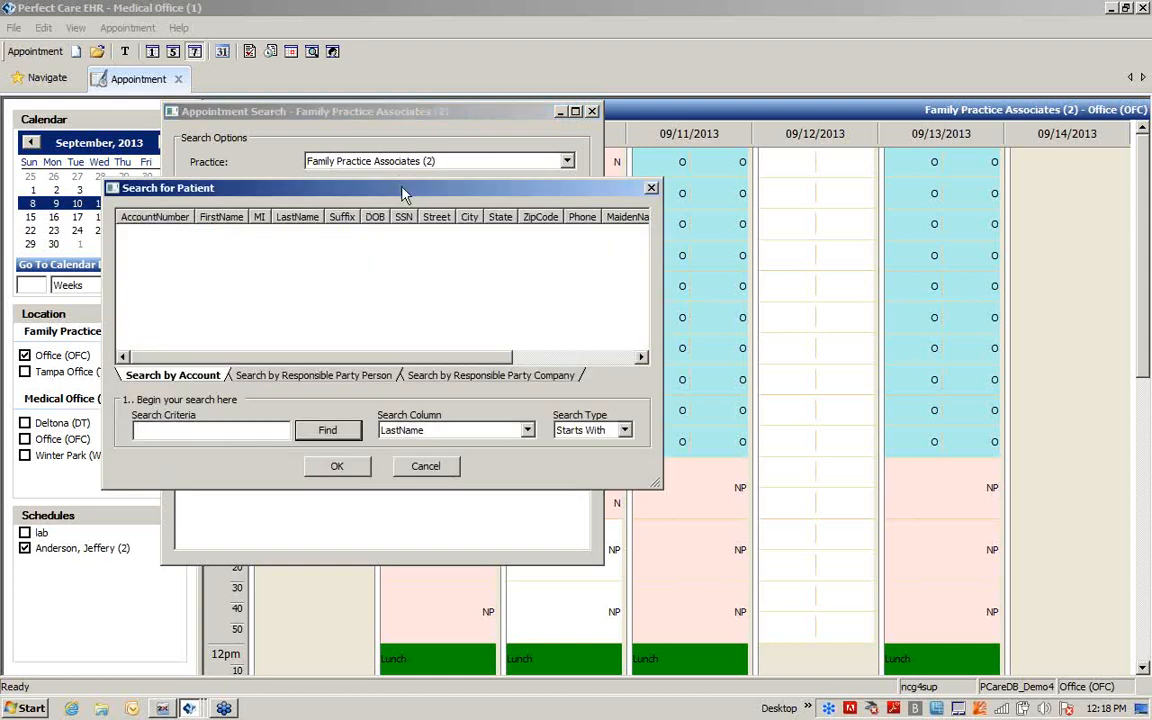
click(327, 430)
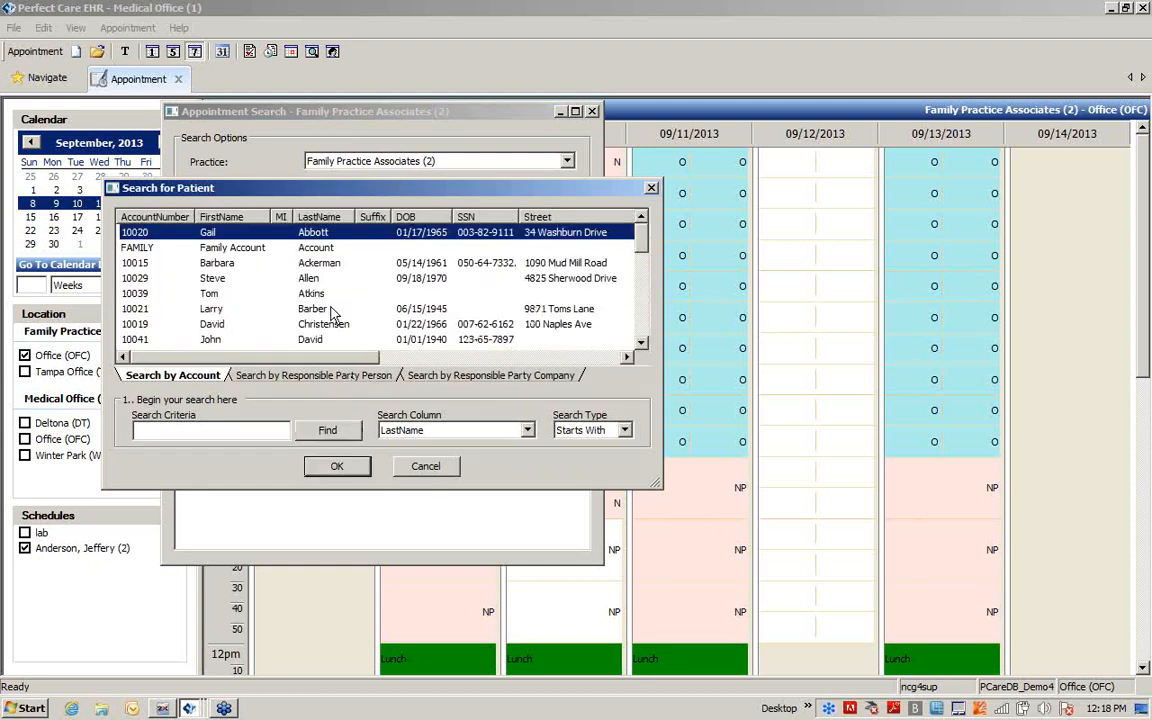
click(337, 466)
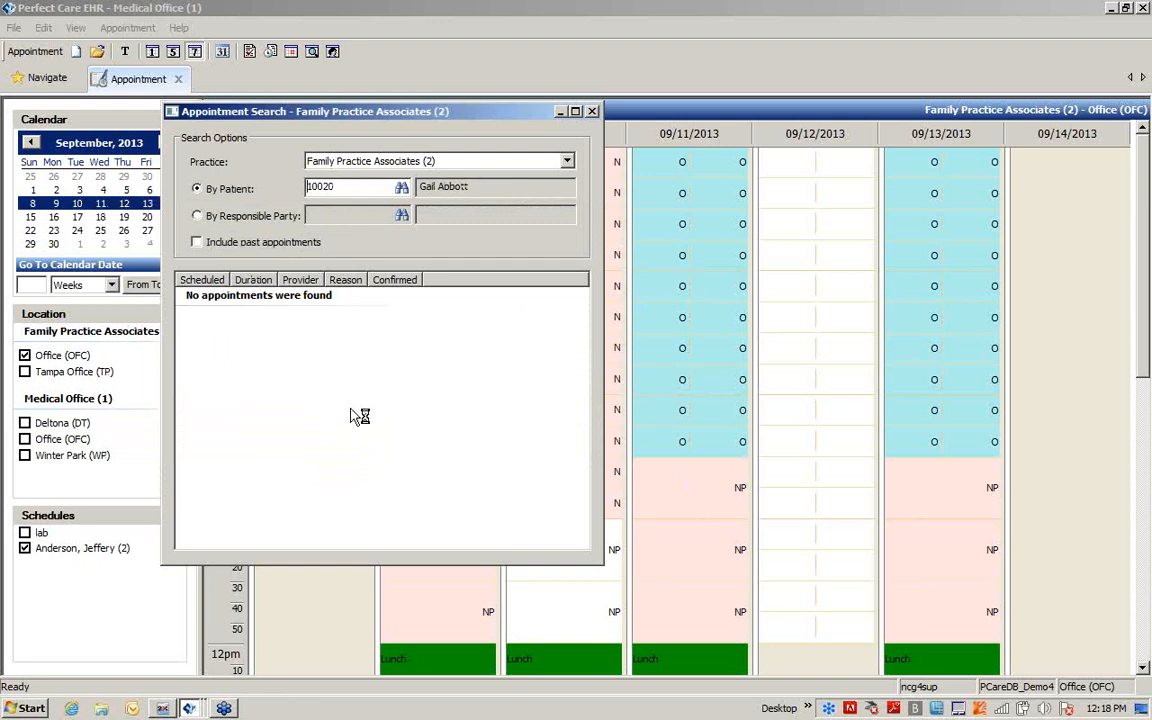
click(196, 243)
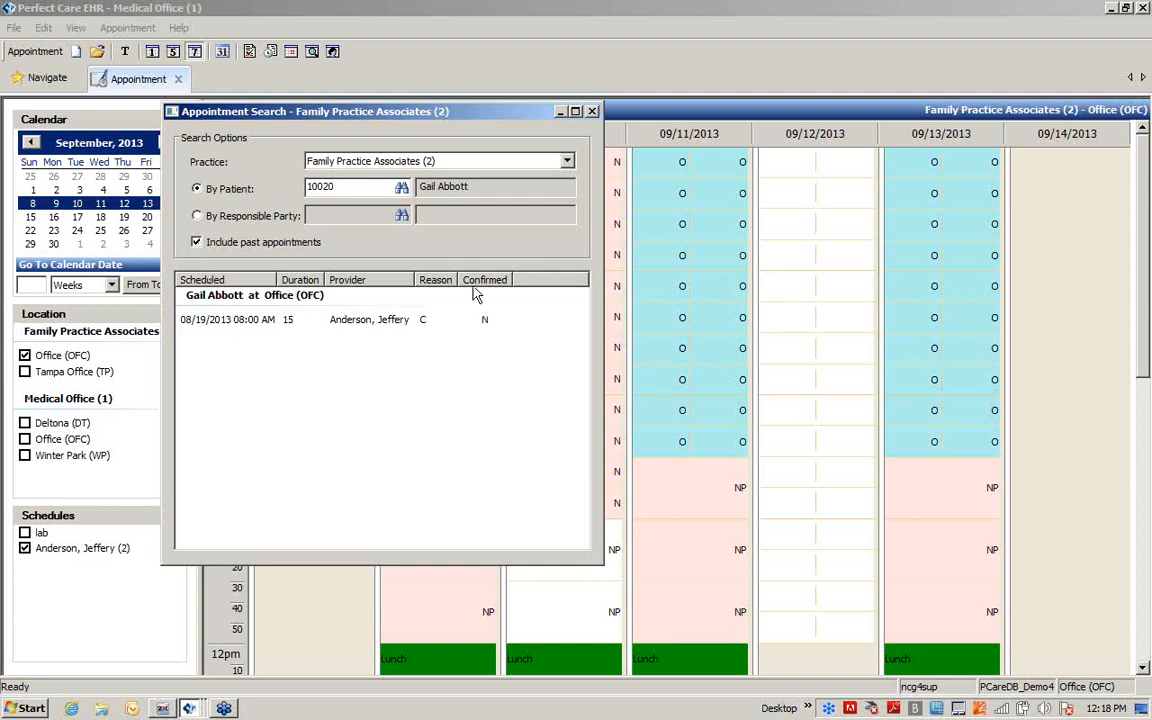
click(591, 112)
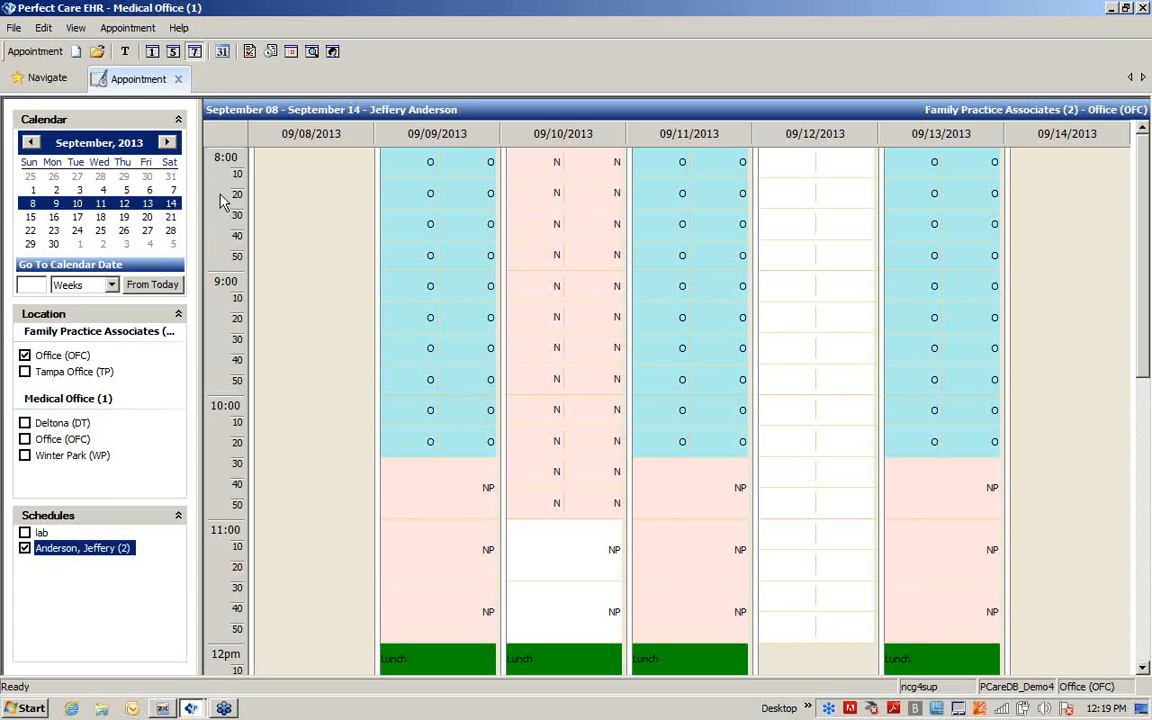
Step: Switch the calendar's time scale to 15-minute intervals and back to 10 minutes
right_click(222, 177)
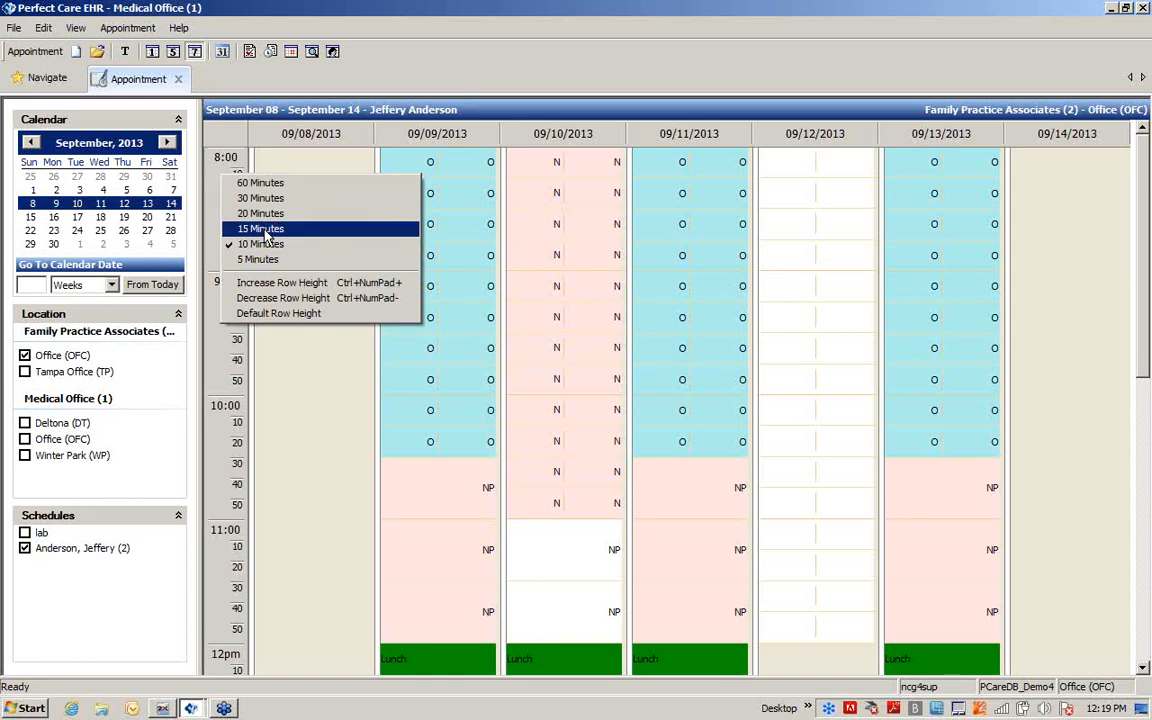
click(265, 231)
scroll(262, 236, down, 4)
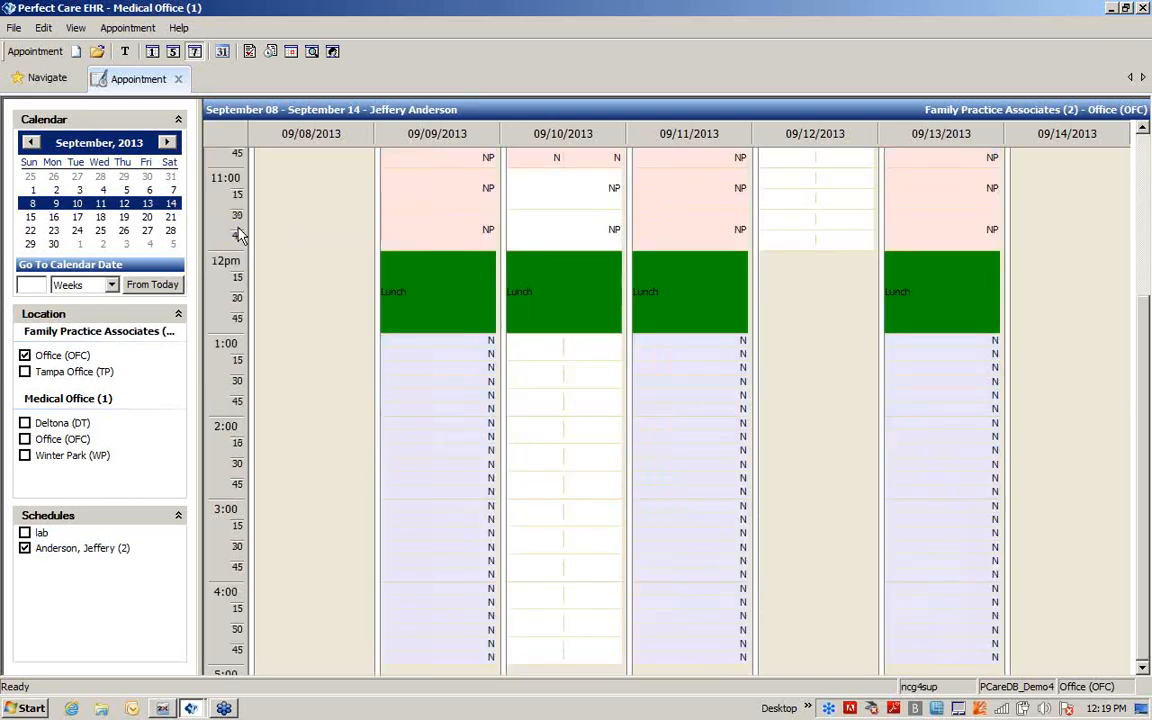
right_click(211, 181)
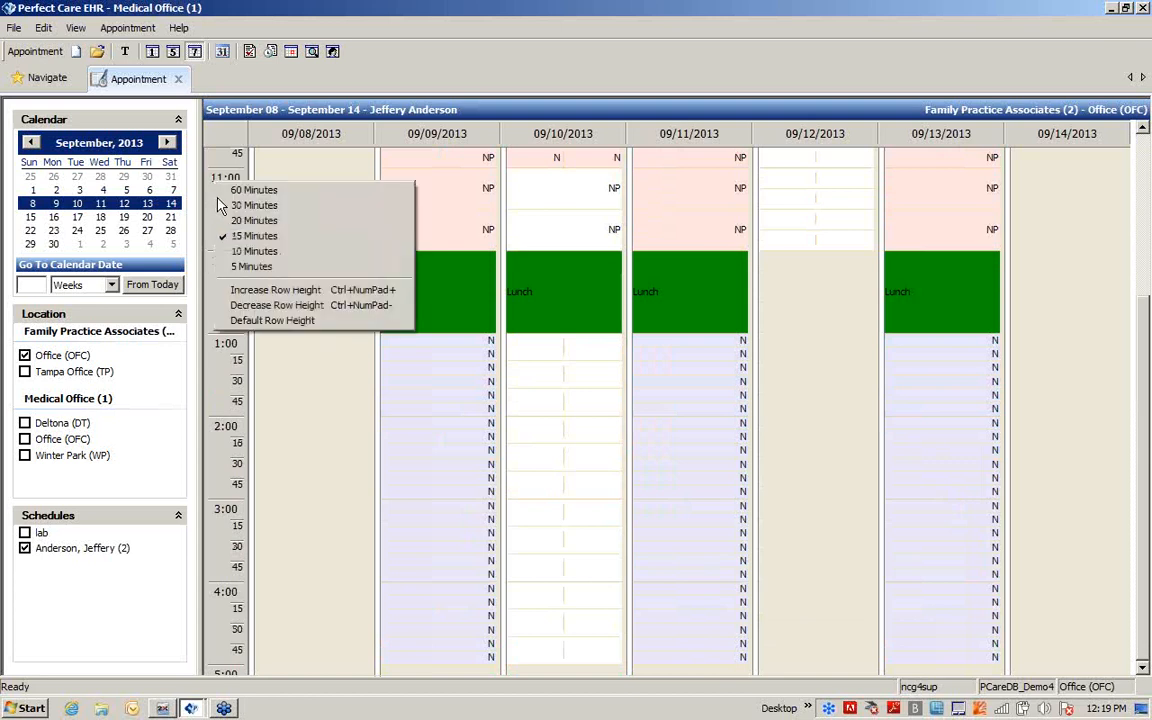
click(248, 251)
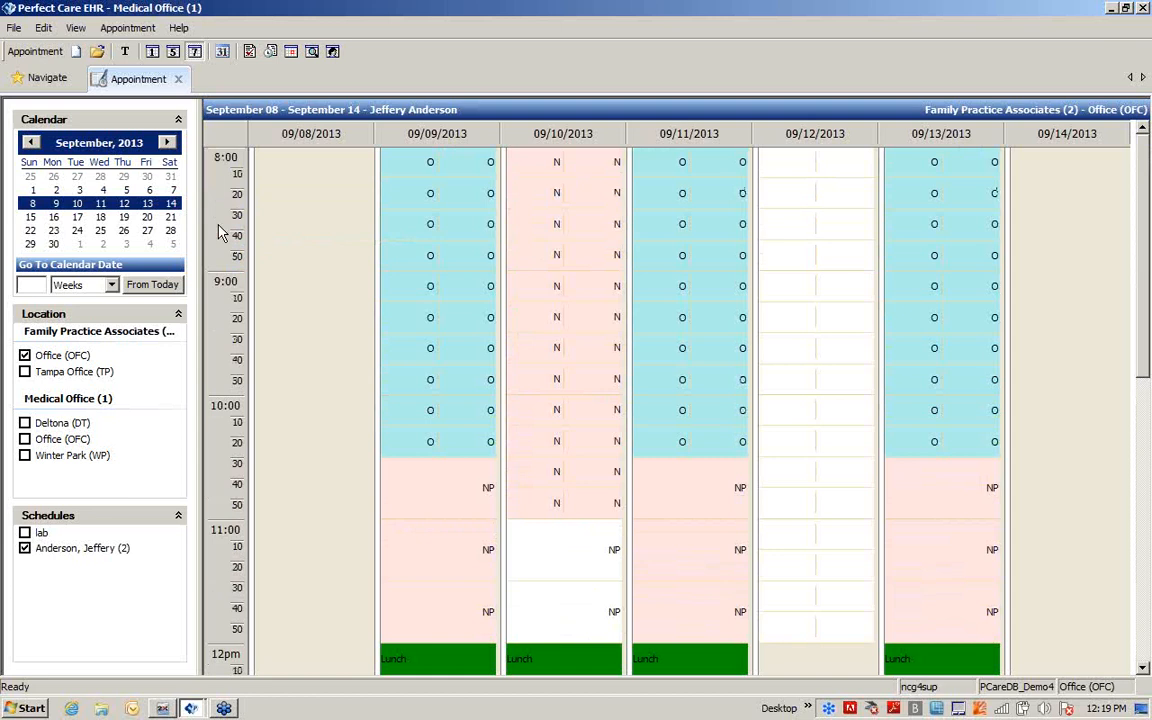
Step: Increase the calendar's row height by two increments and reduce it by one
right_click(222, 232)
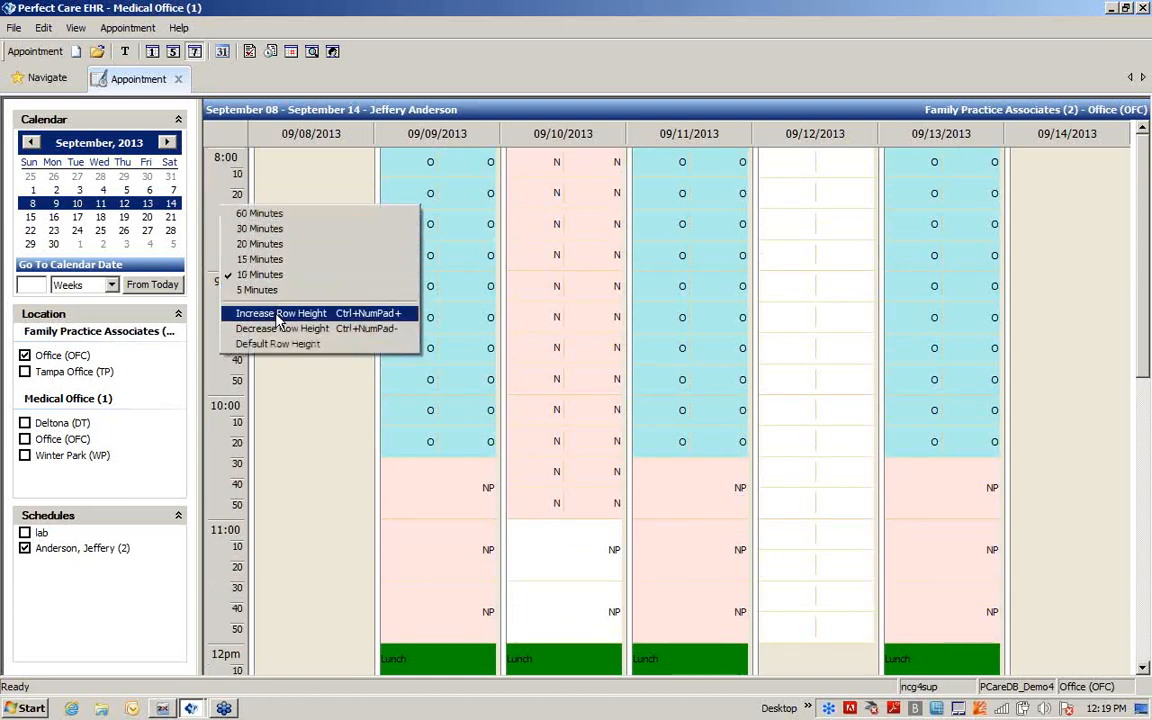
click(278, 315)
right_click(218, 241)
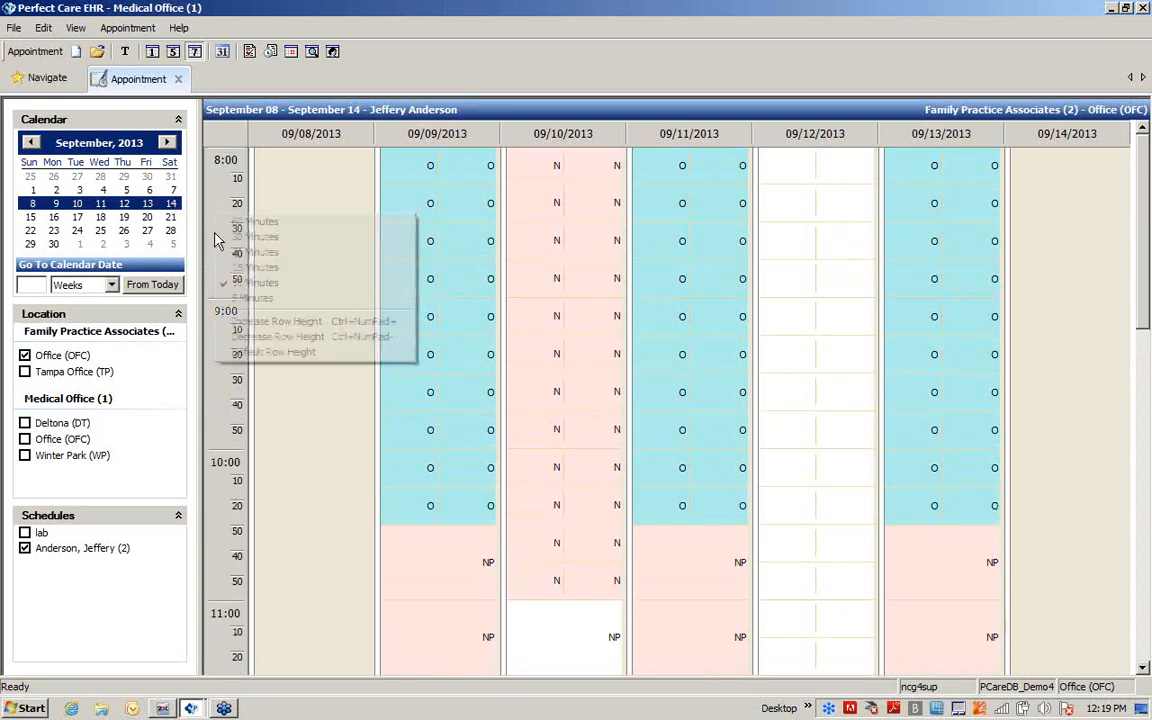
click(265, 321)
right_click(212, 240)
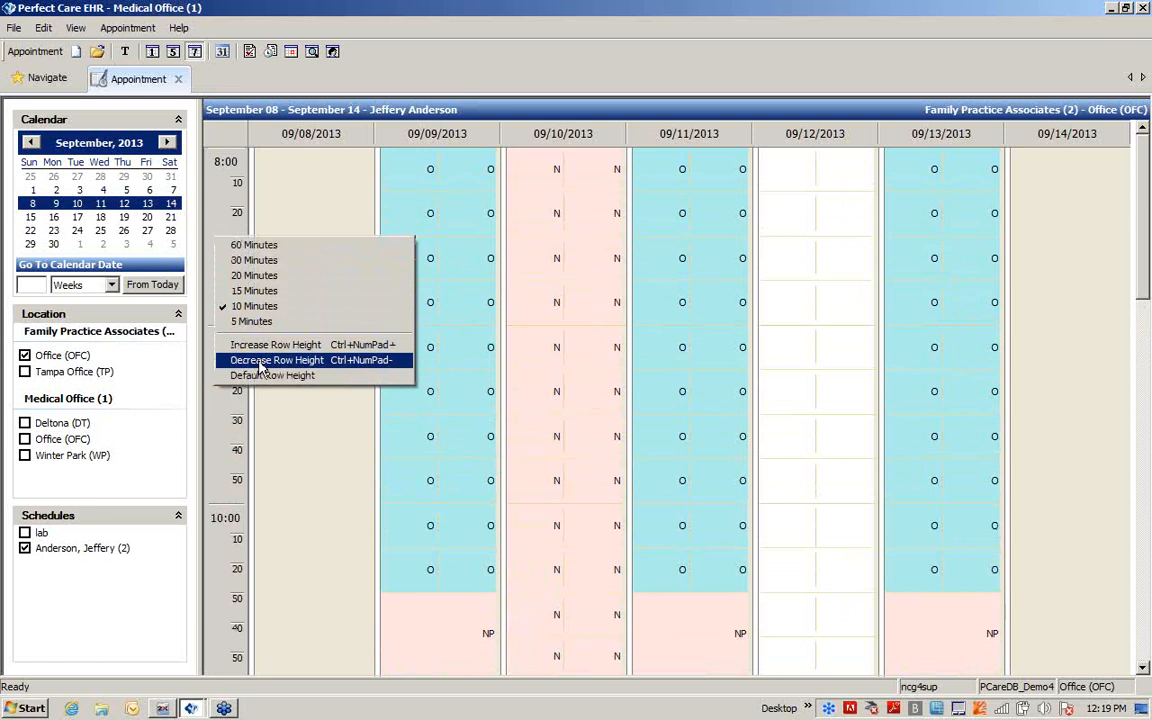
click(258, 363)
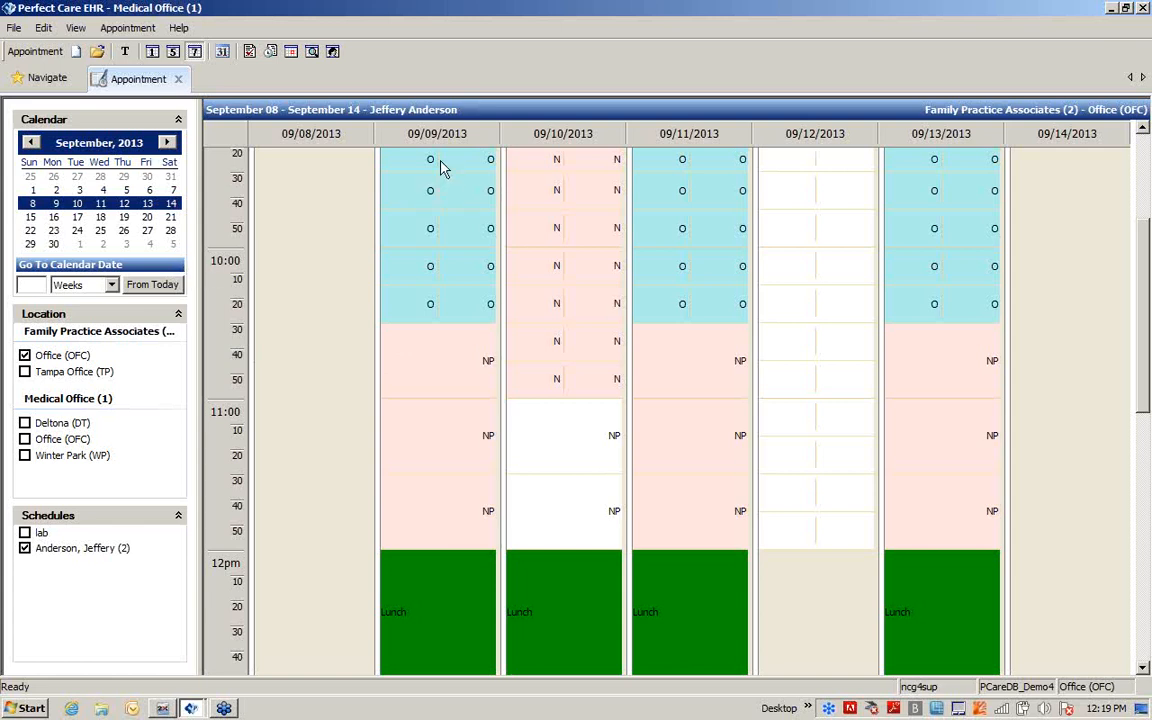
Step: Show the five-day week and open the schedule rules for modifying the physician's 09/09/2013 schedule
click(173, 51)
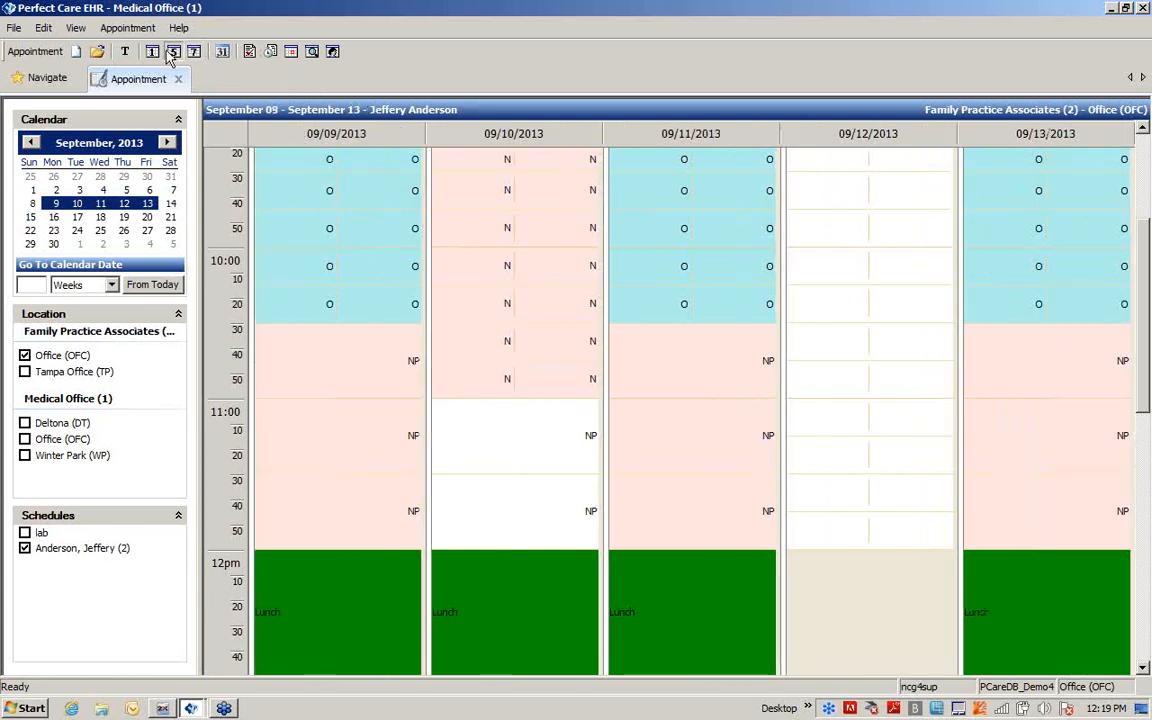
right_click(324, 131)
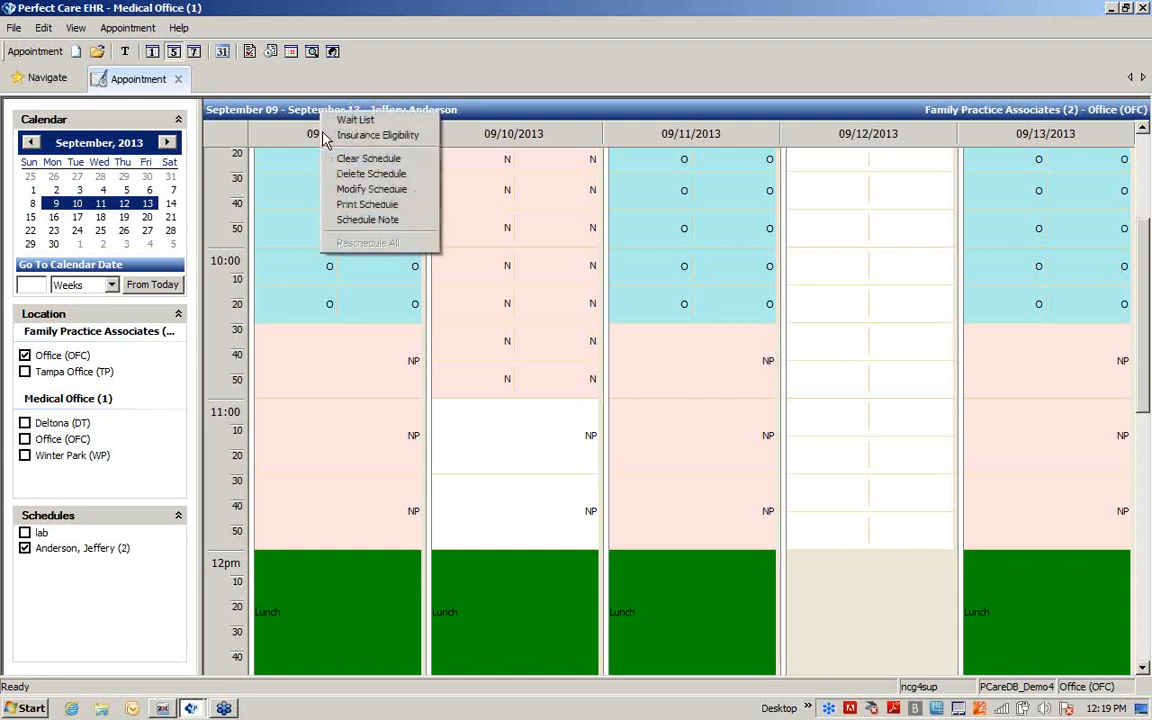
click(402, 163)
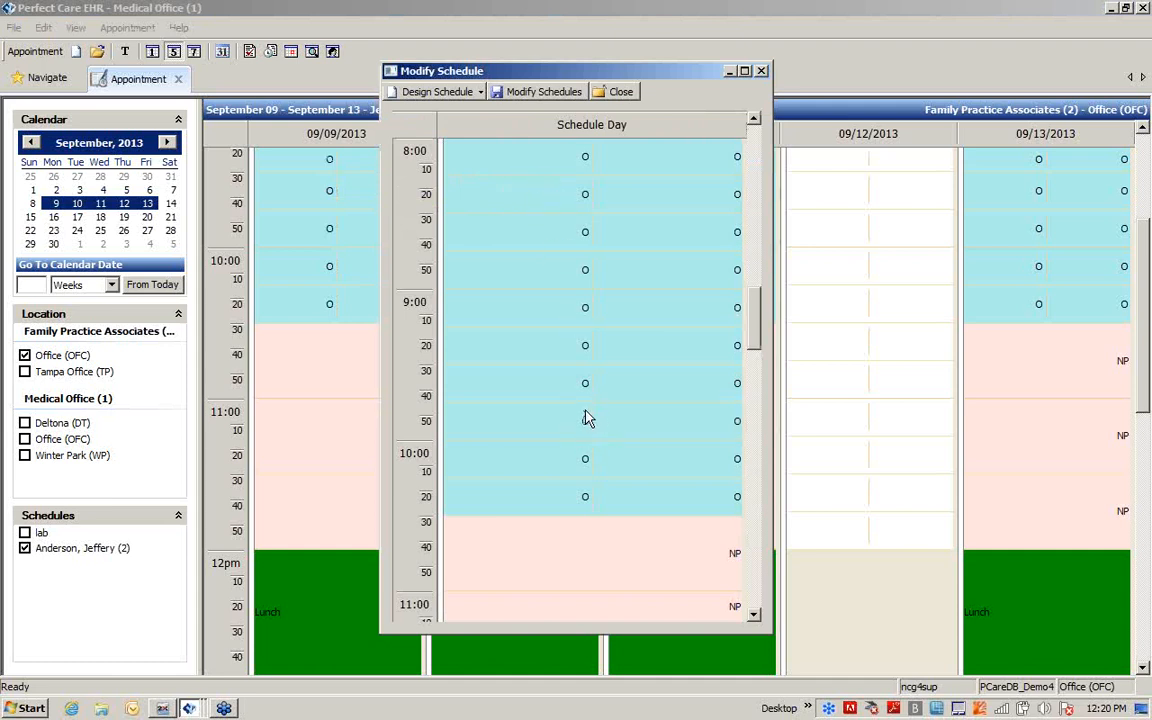
right_click(590, 128)
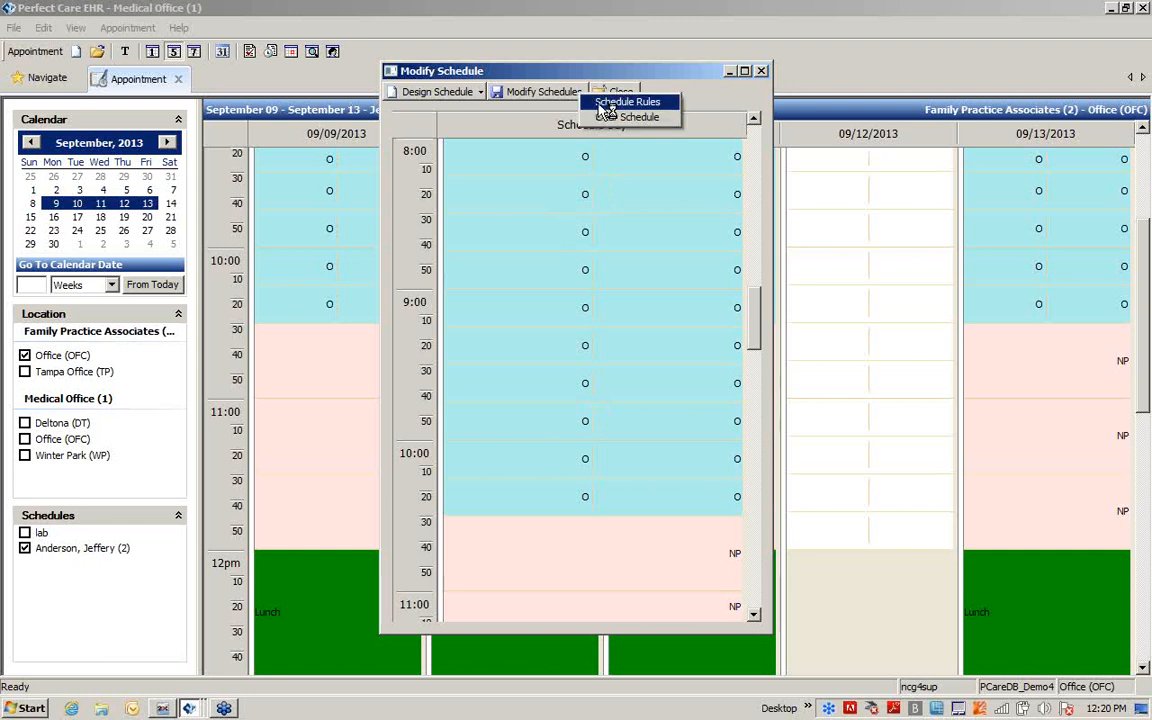
click(620, 102)
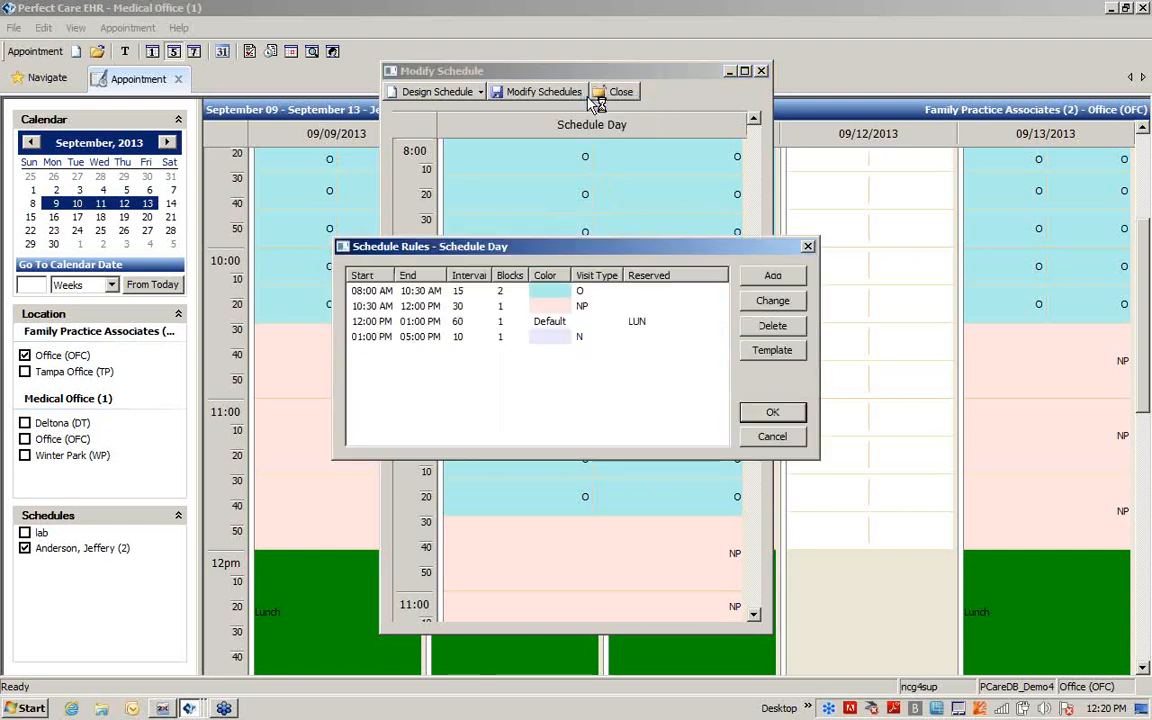
click(425, 292)
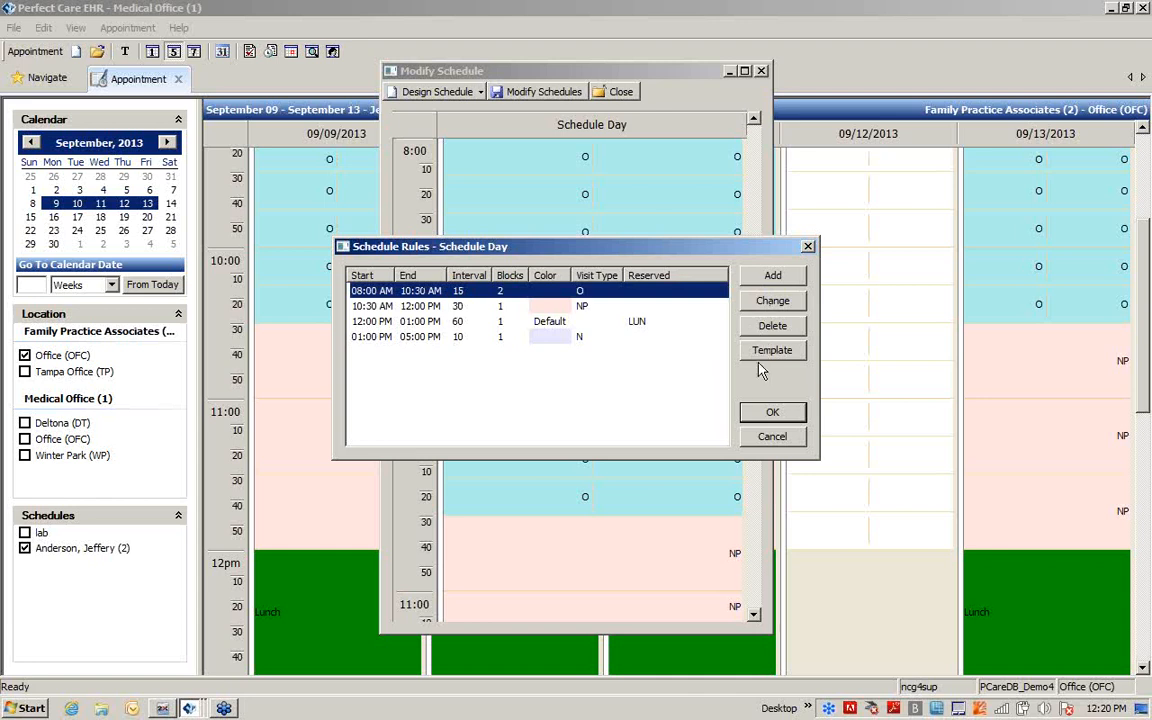
click(708, 347)
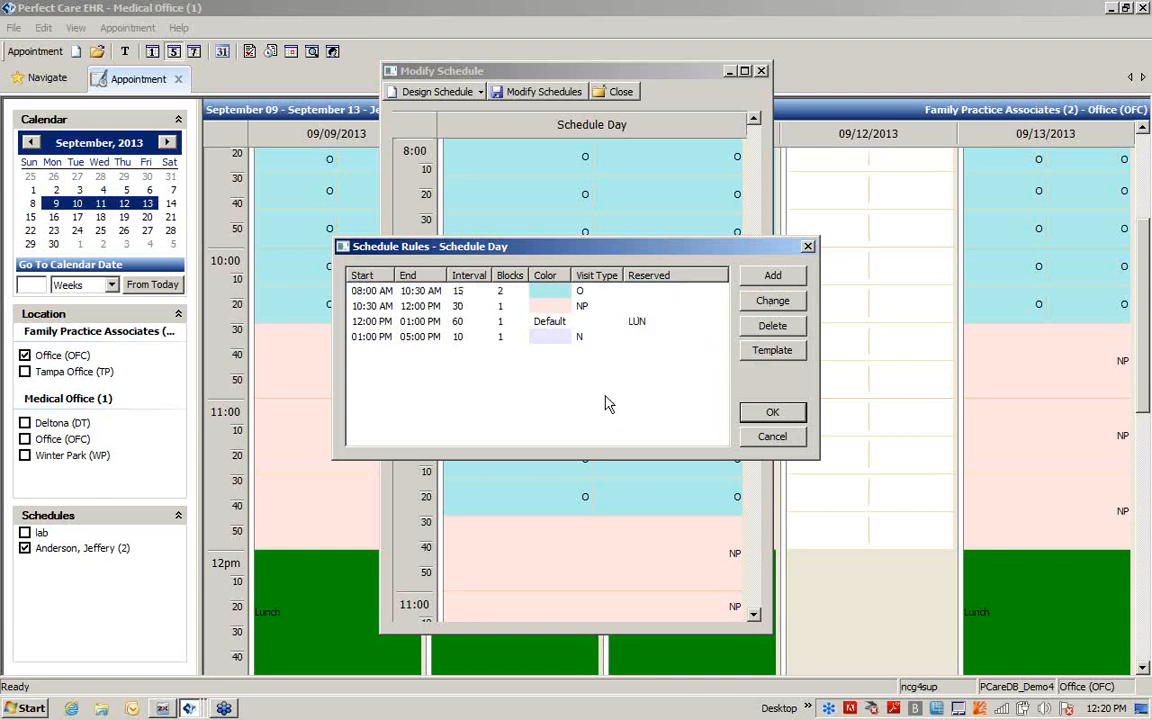
Step: Replace the schedule day's rules with the Tues and Thurs template of Family Practice Associates (2) - Office (OFC)
click(770, 351)
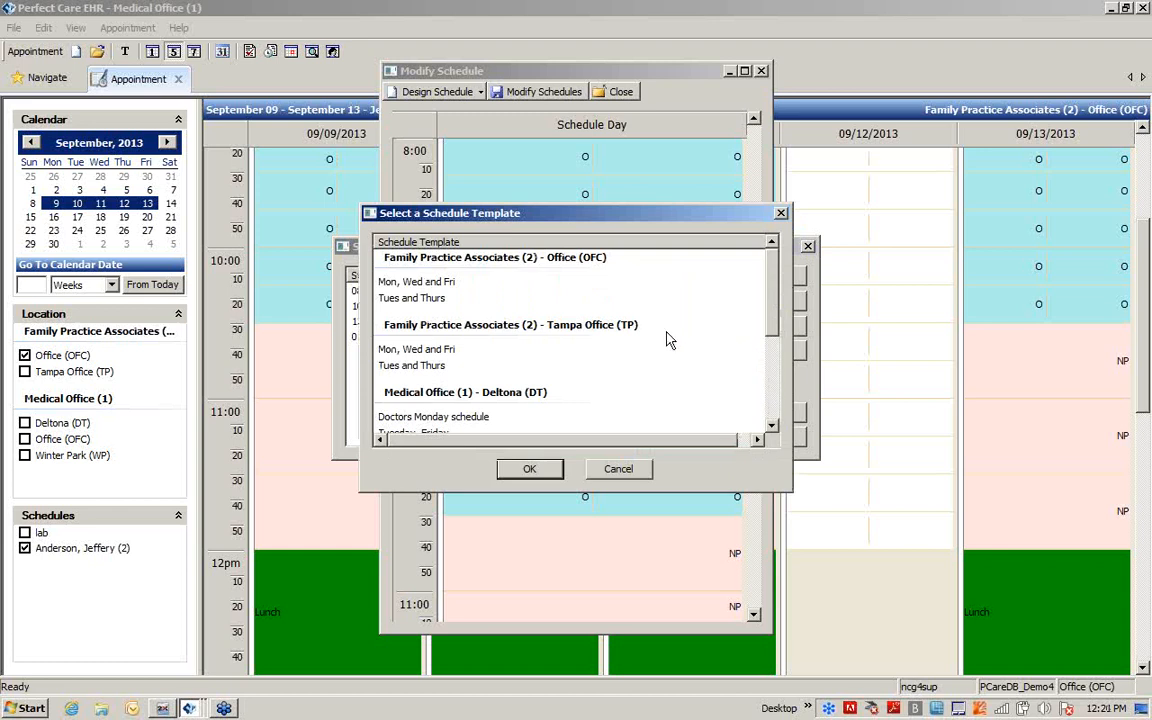
click(440, 298)
click(535, 469)
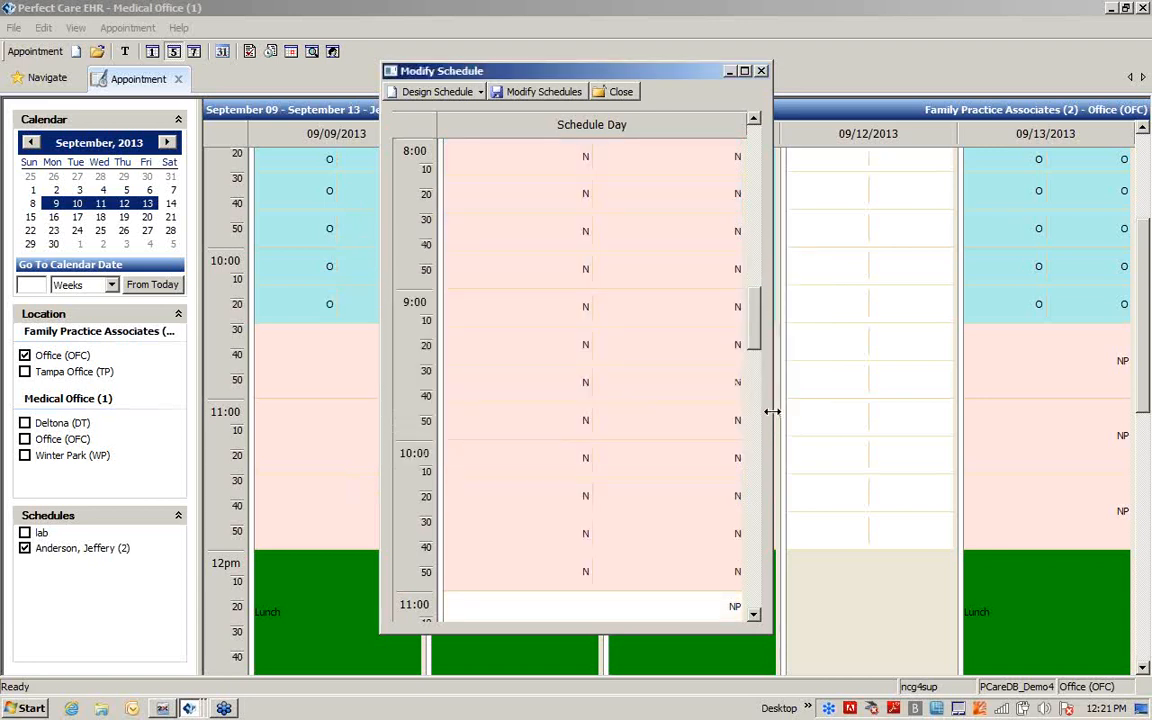
Step: Apply the modified schedule to the physician's Mondays from 09/09/2013 to 09/30/2013 at Office (OFC), and close the schedule editor
click(530, 94)
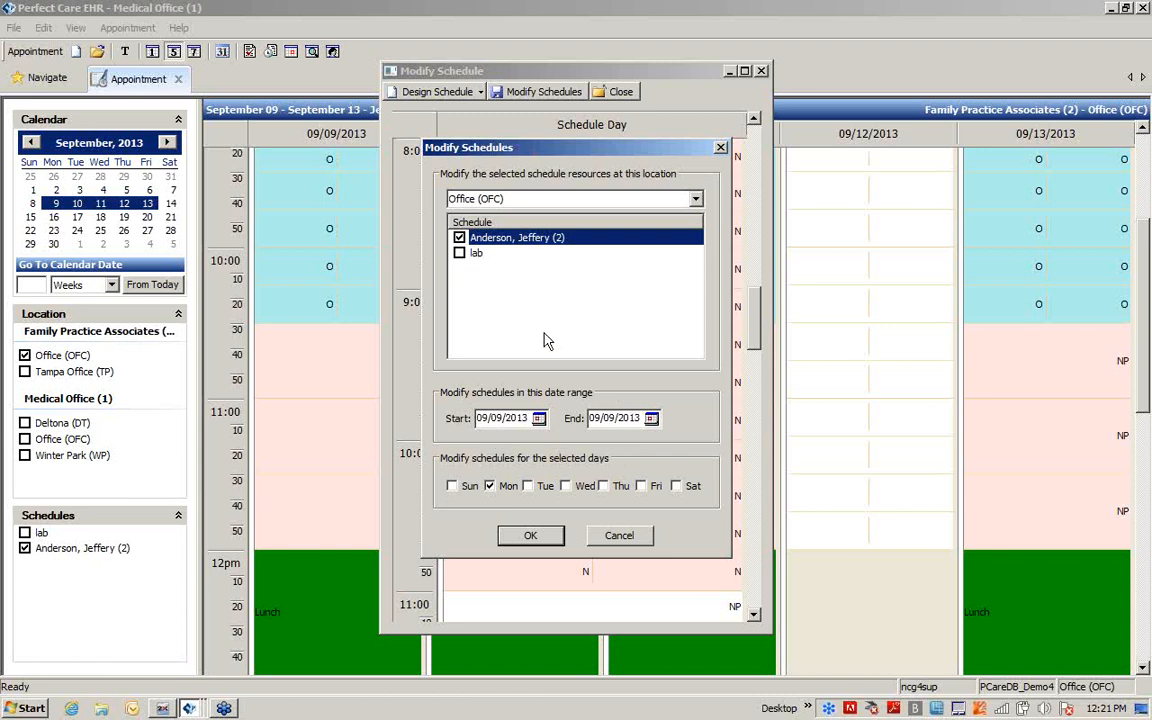
click(652, 419)
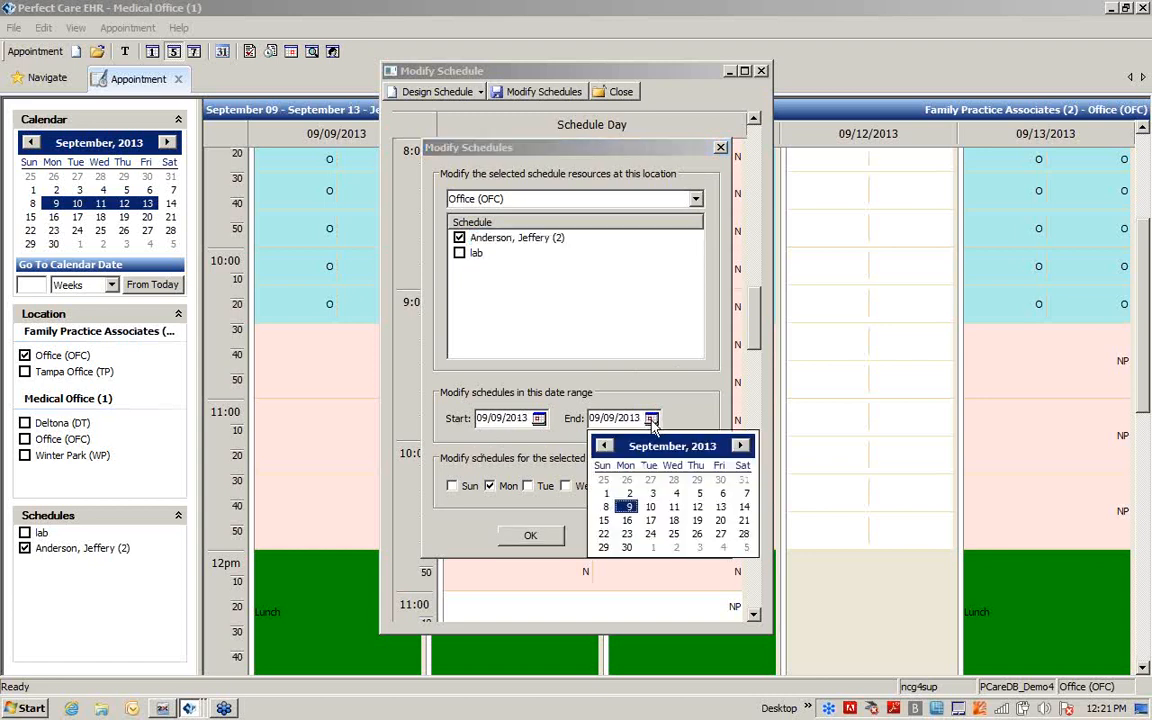
click(626, 548)
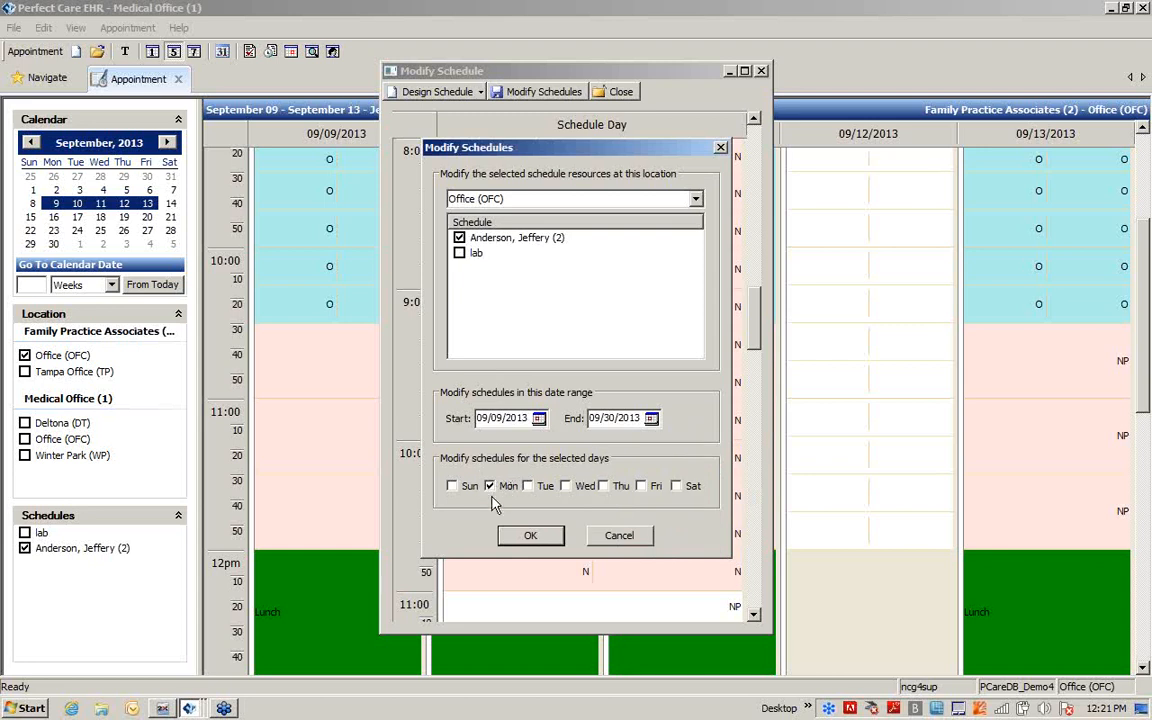
click(528, 538)
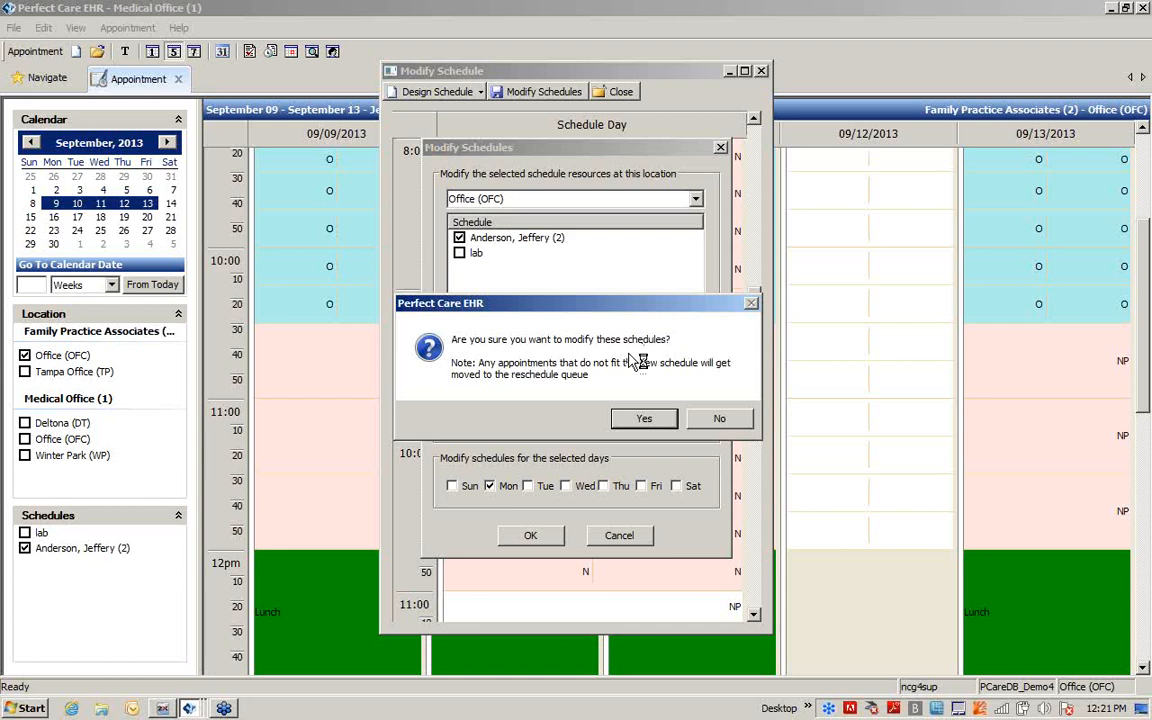
click(644, 418)
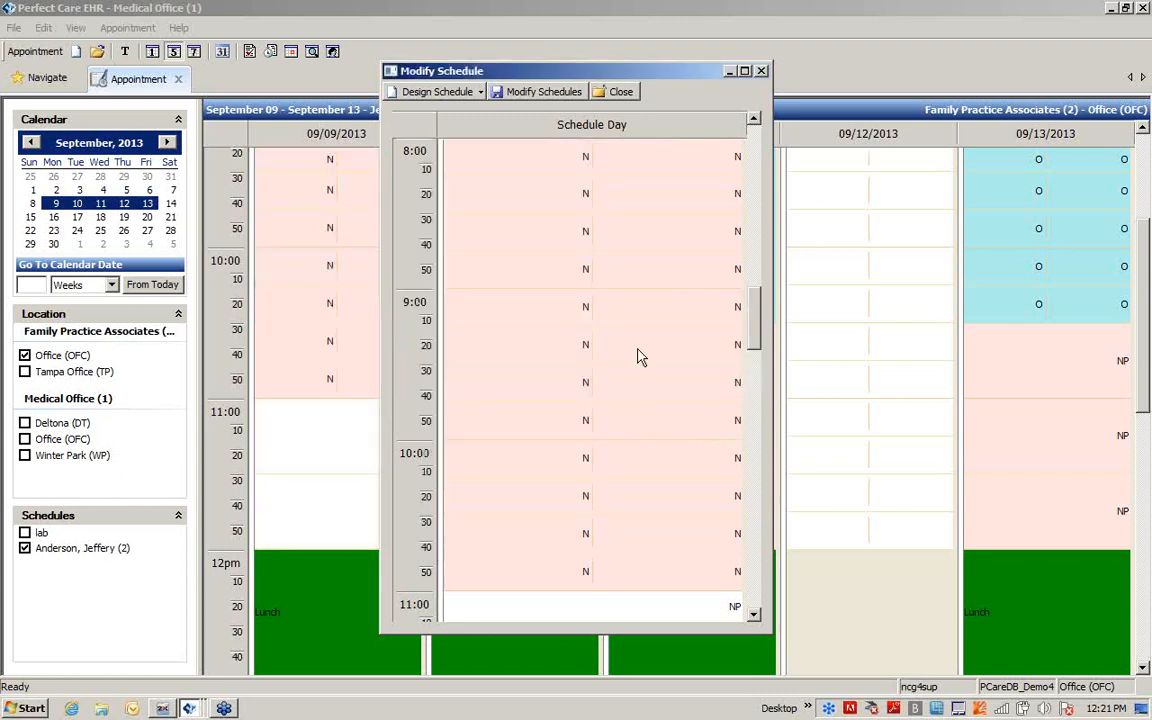
click(618, 91)
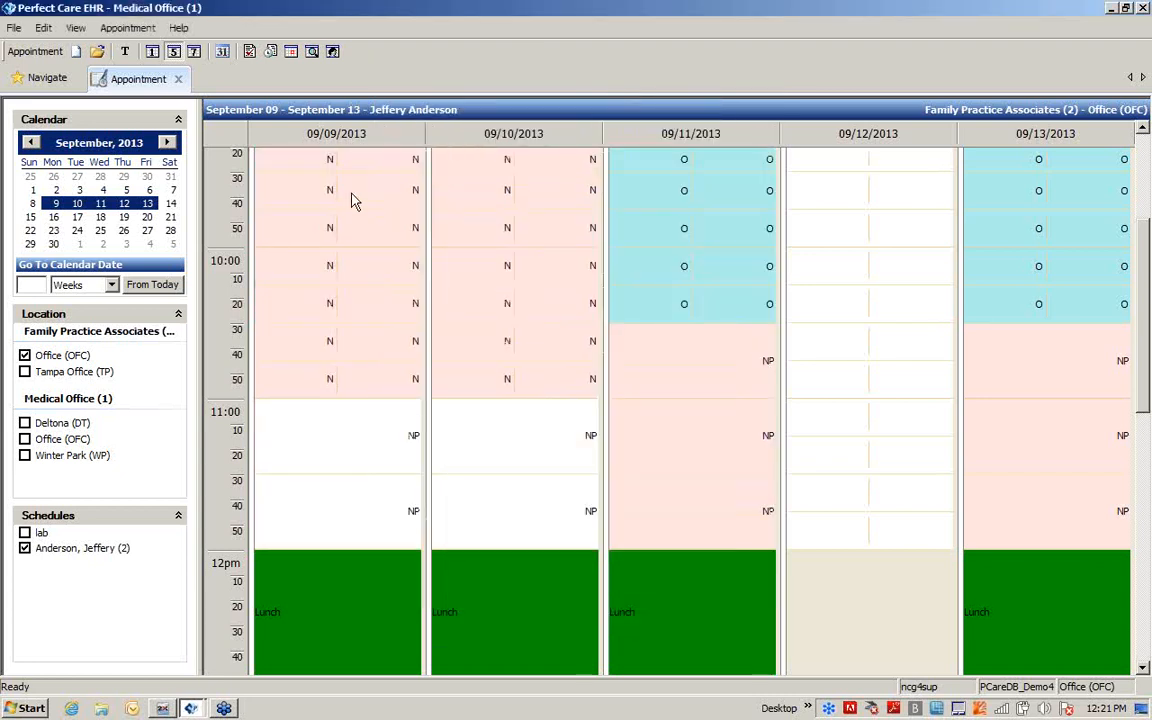
Step: Check the calendar weeks of 09/16/2013 and 09/23/2013 and return to the week of 09/09/2013
click(55, 217)
click(55, 230)
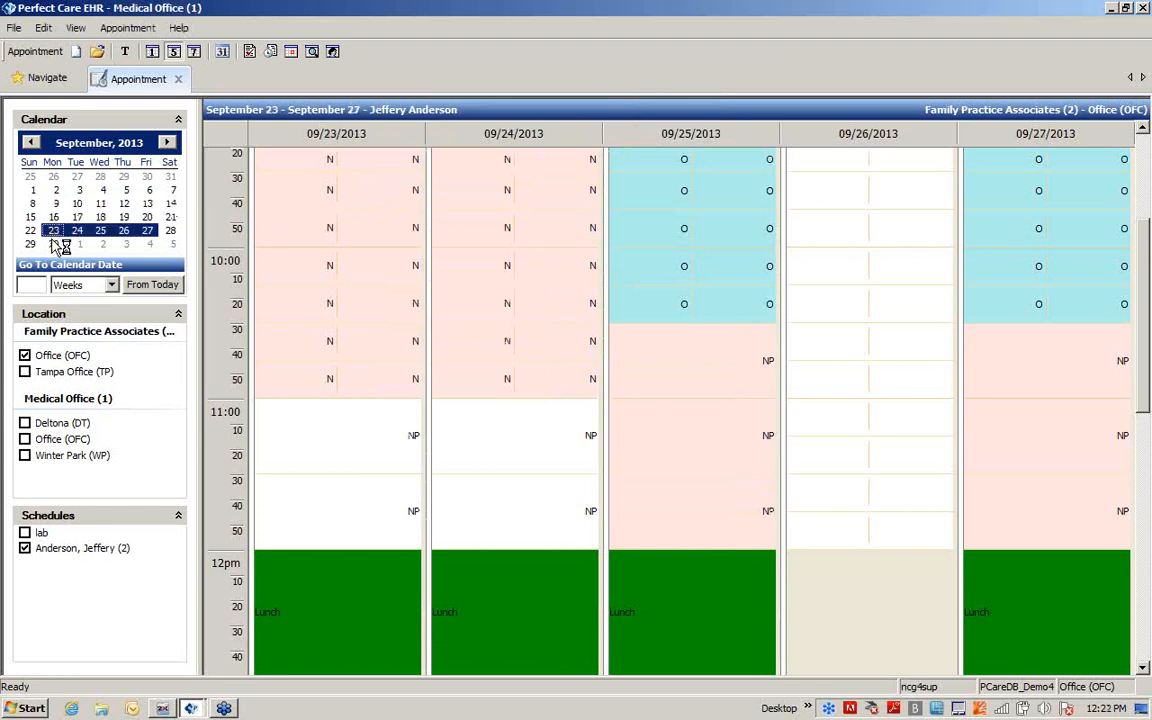
click(54, 217)
click(55, 204)
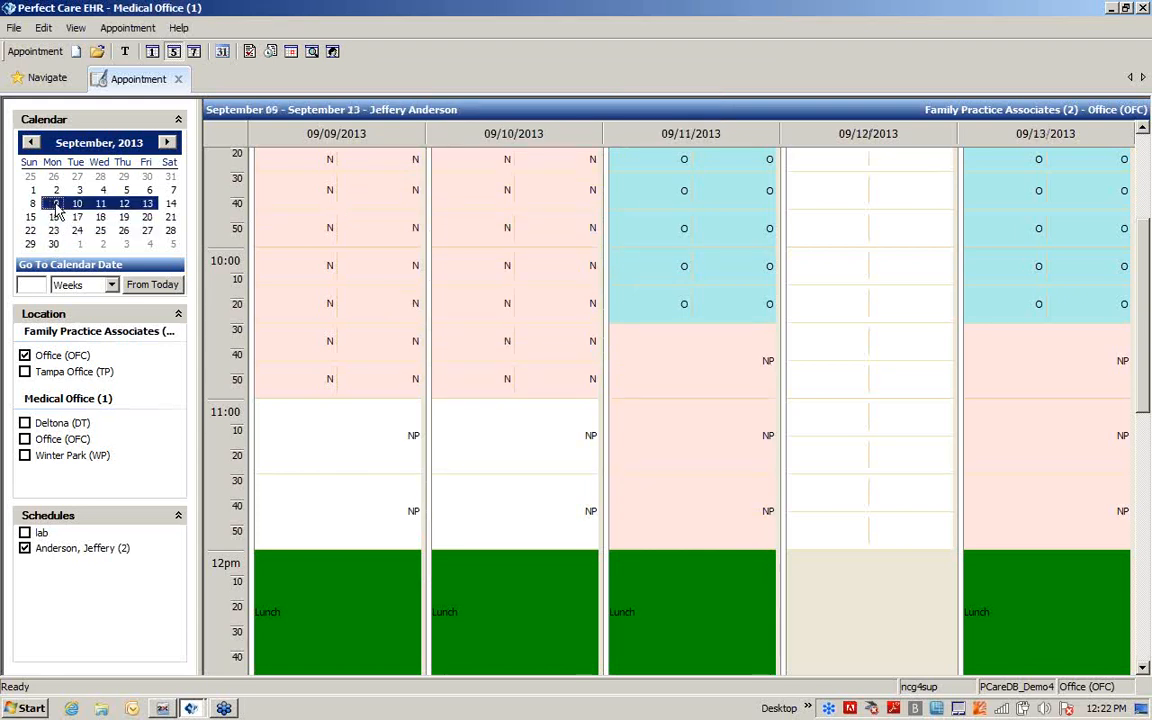
Step: Return to the current week and clear the physician's 08/20/2013 schedule at Office (OFC), moving its scheduled appointments to the reschedule queue
click(124, 51)
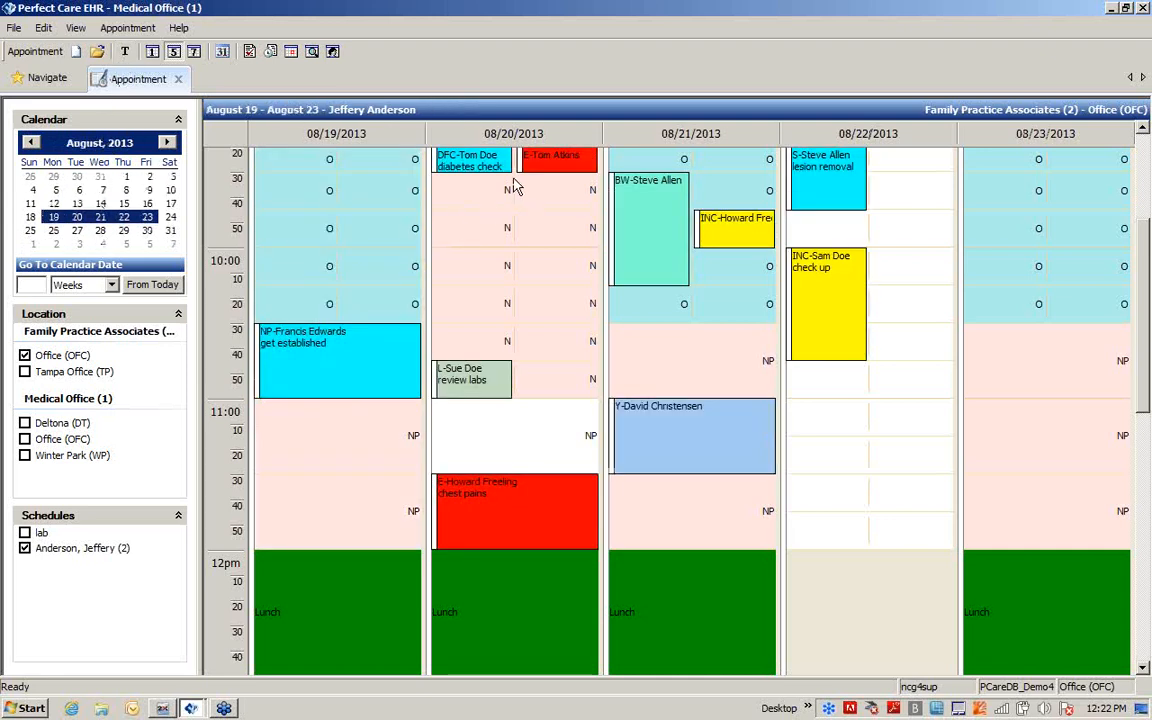
right_click(514, 118)
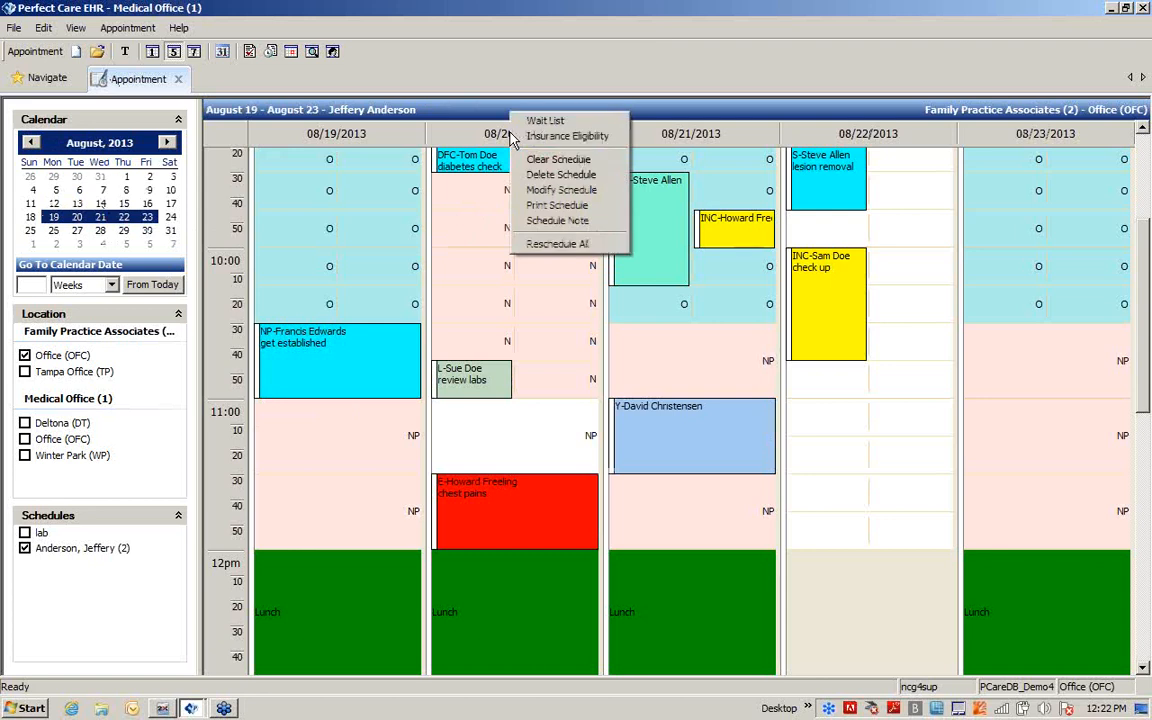
click(560, 160)
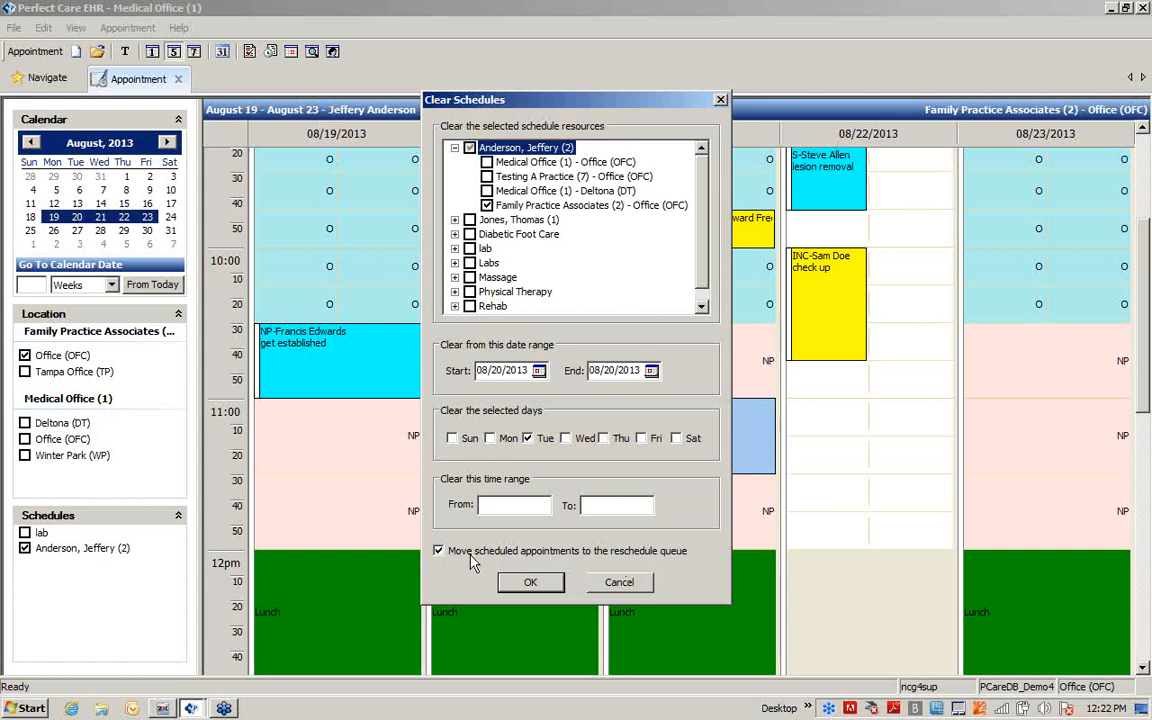
click(533, 584)
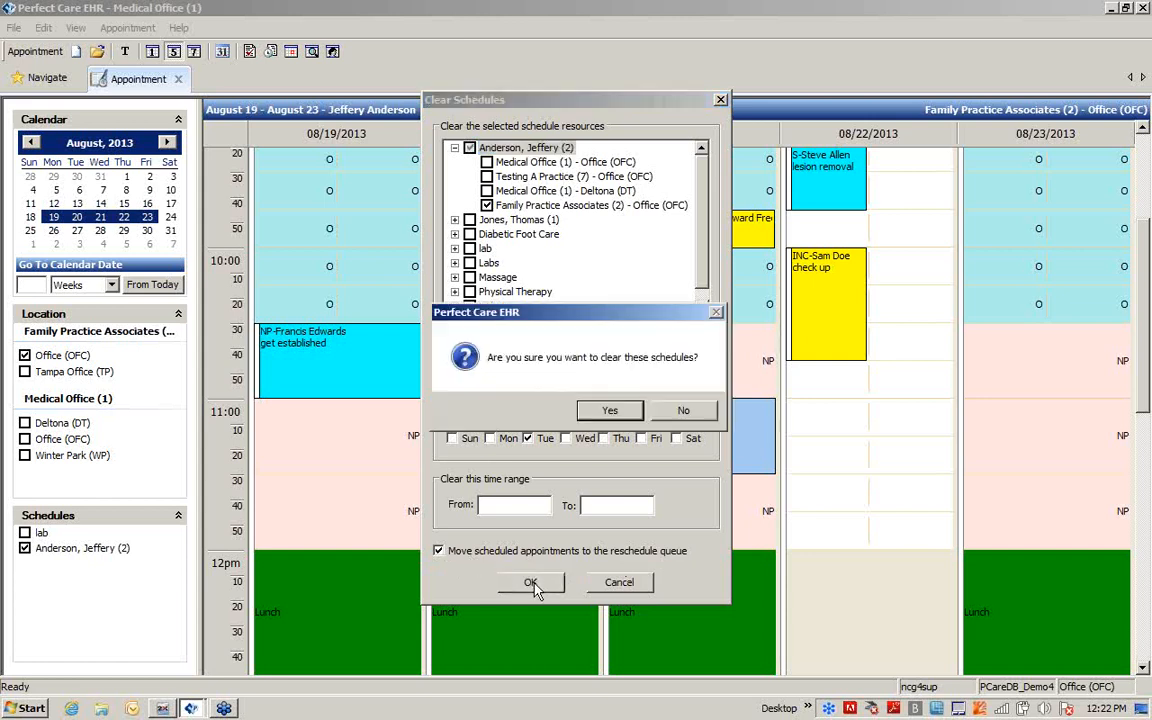
click(610, 412)
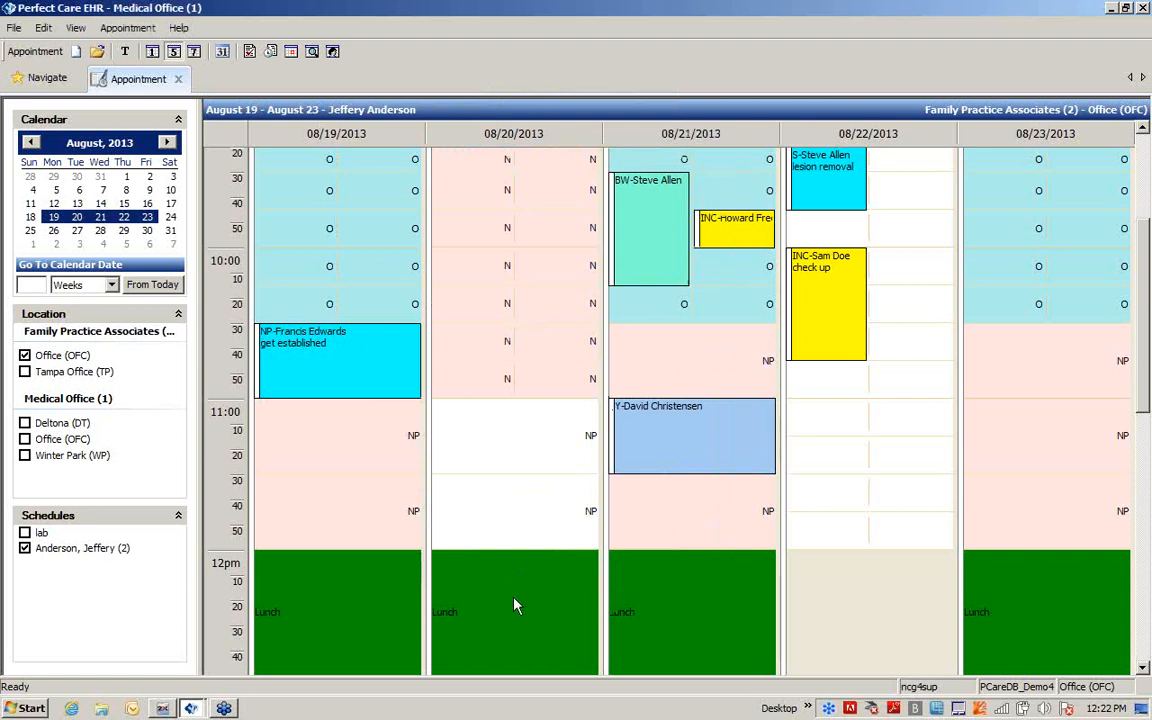
Step: Show the Family Practice Associates (2) appointments to be rescheduled and open the 08/20/2013 10:45 AM appointment from the list
click(290, 53)
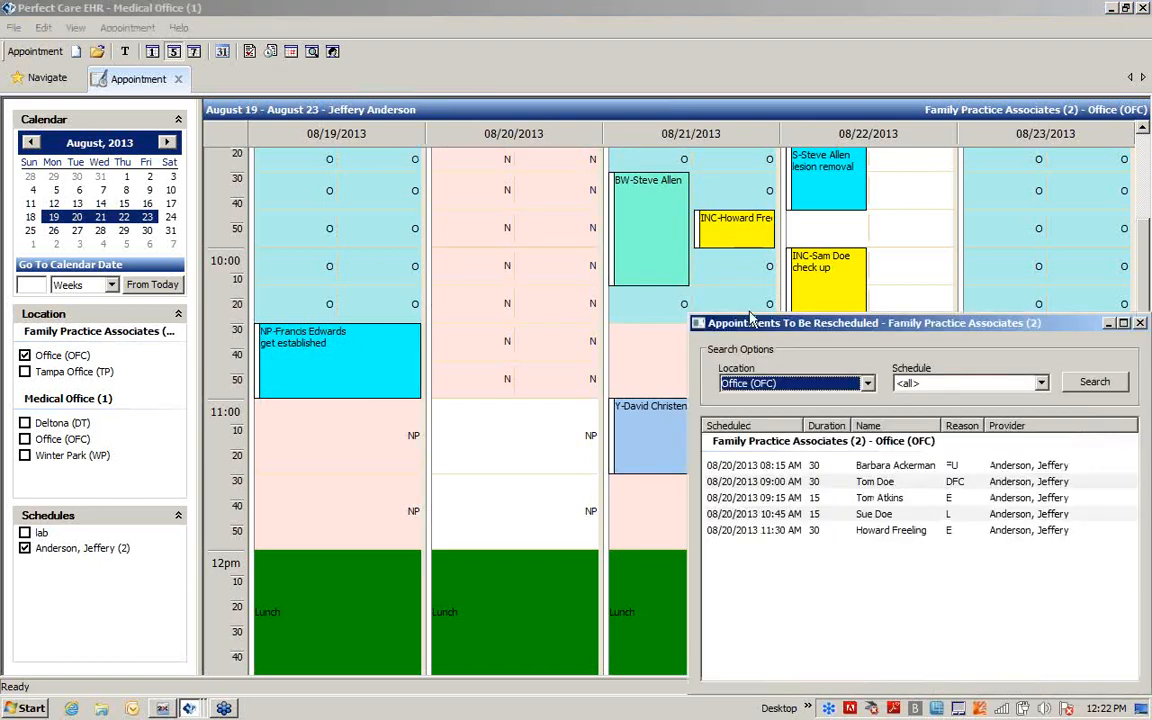
drag(787, 338, 712, 217)
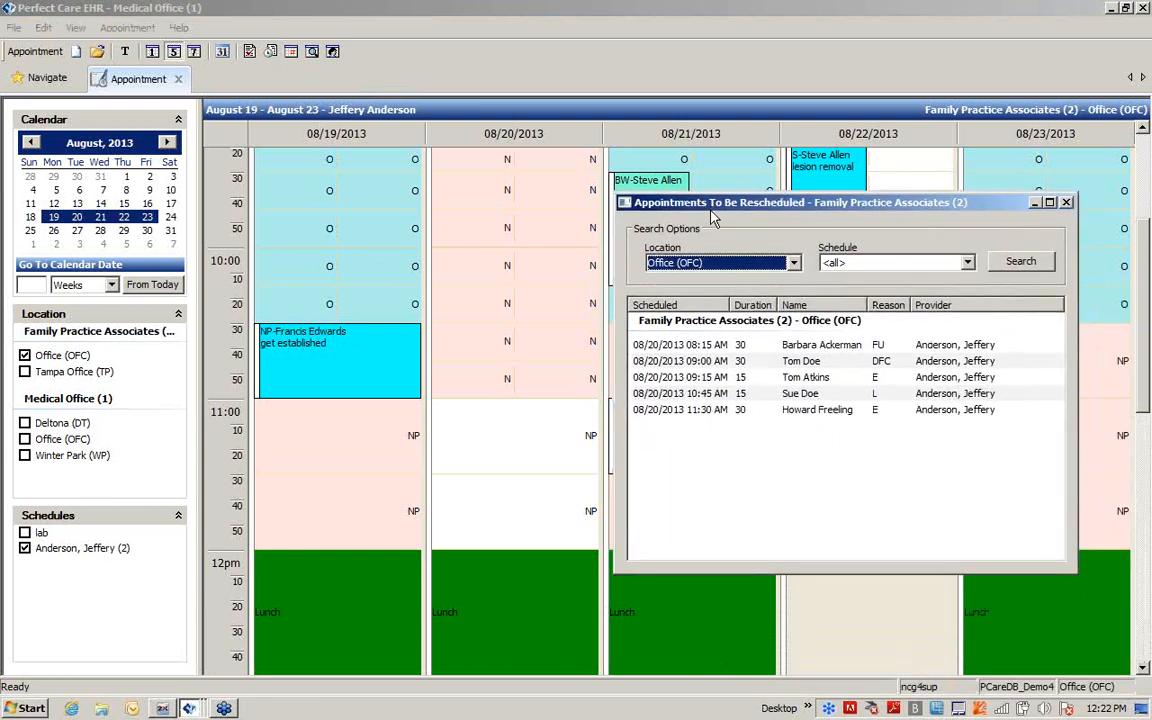
click(722, 395)
right_click(726, 396)
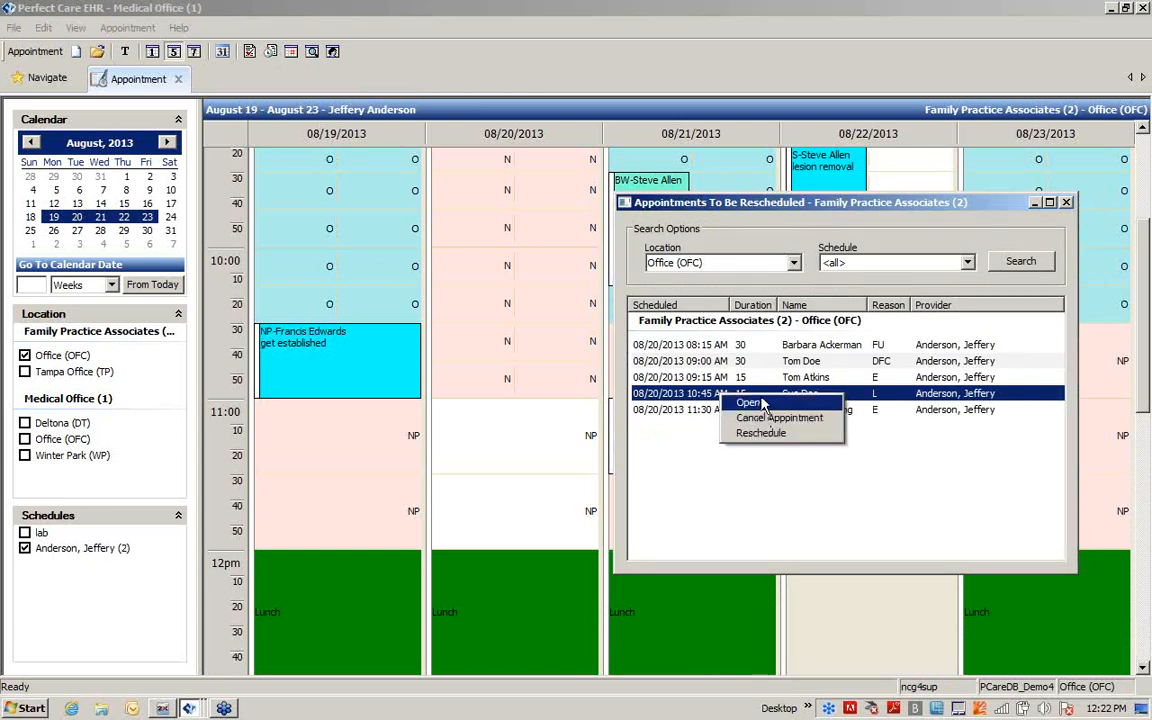
click(761, 402)
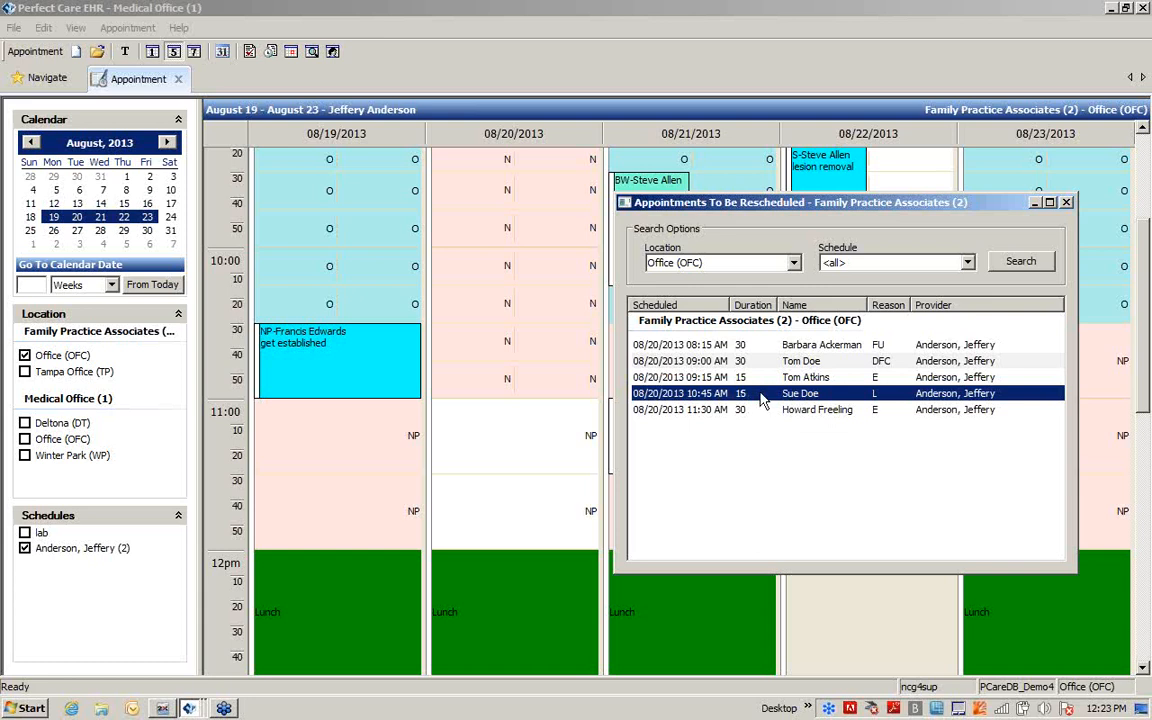
right_click(761, 400)
click(772, 408)
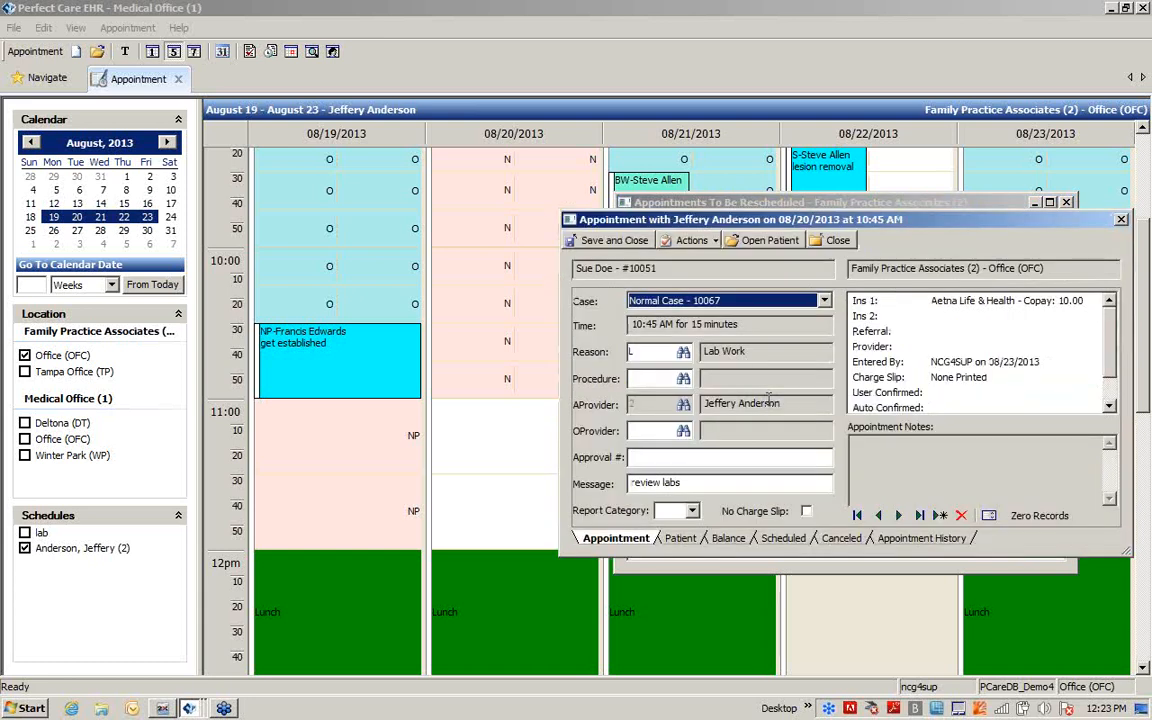
Step: Review the appointment's patient information and its available actions, and close the appointment and the reschedule list
click(680, 539)
drag(609, 411, 630, 422)
click(891, 490)
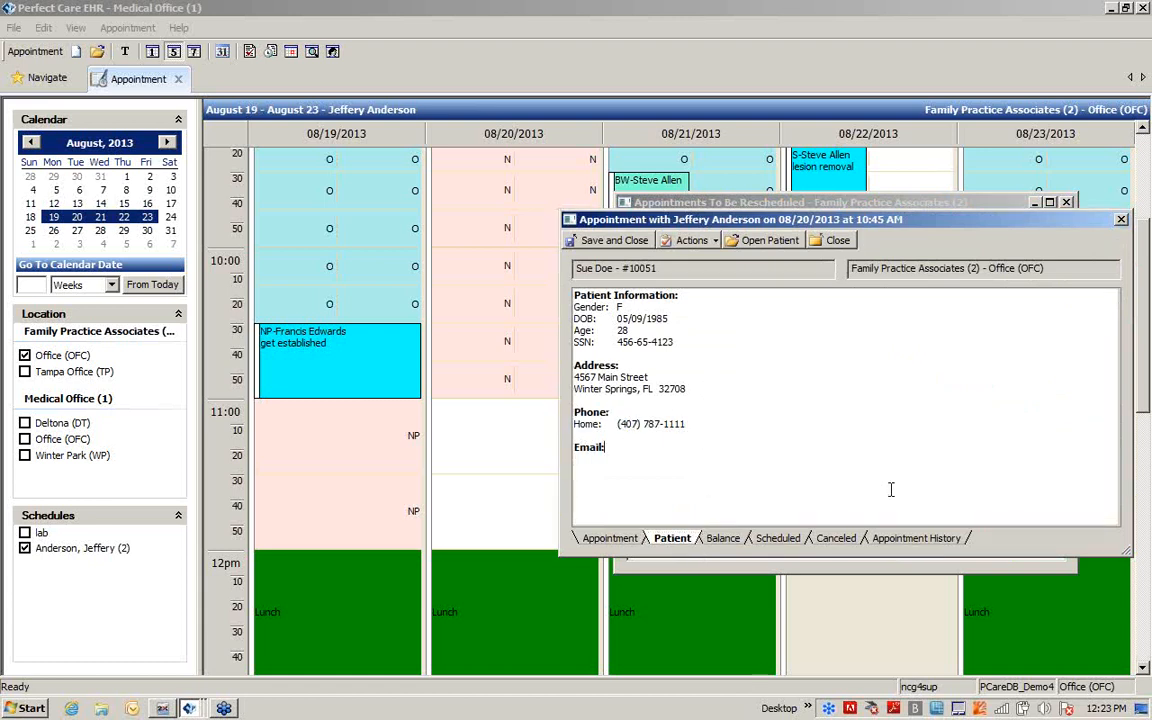
click(716, 245)
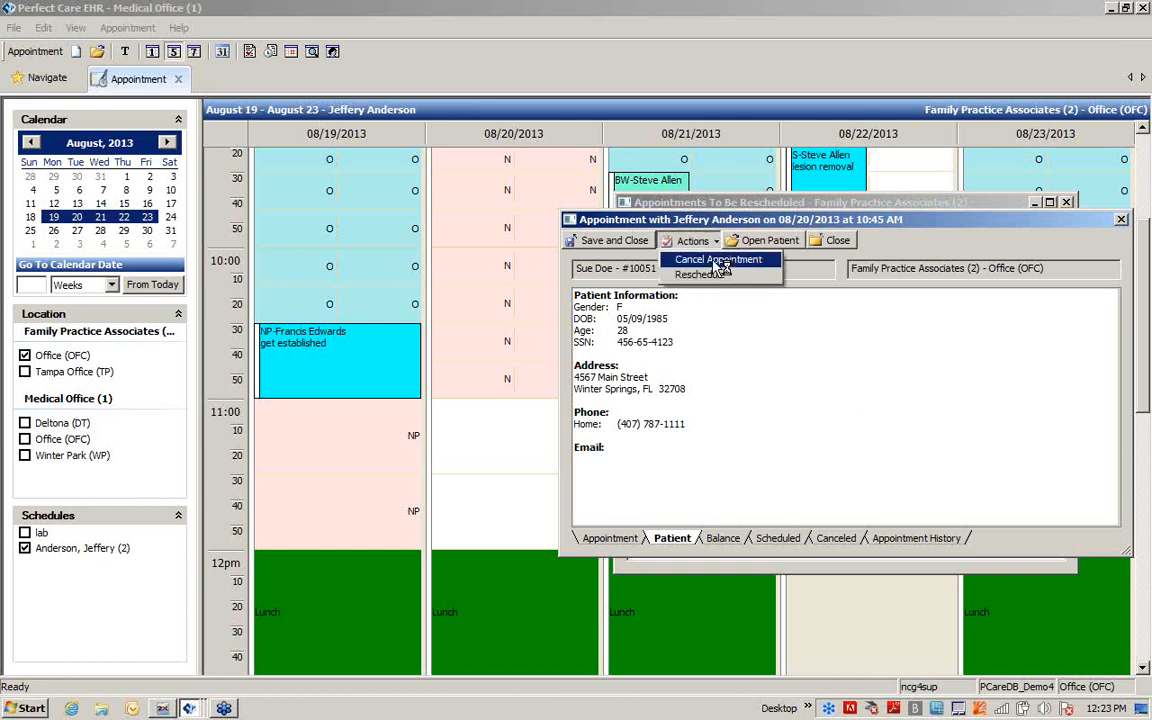
click(836, 243)
click(836, 243)
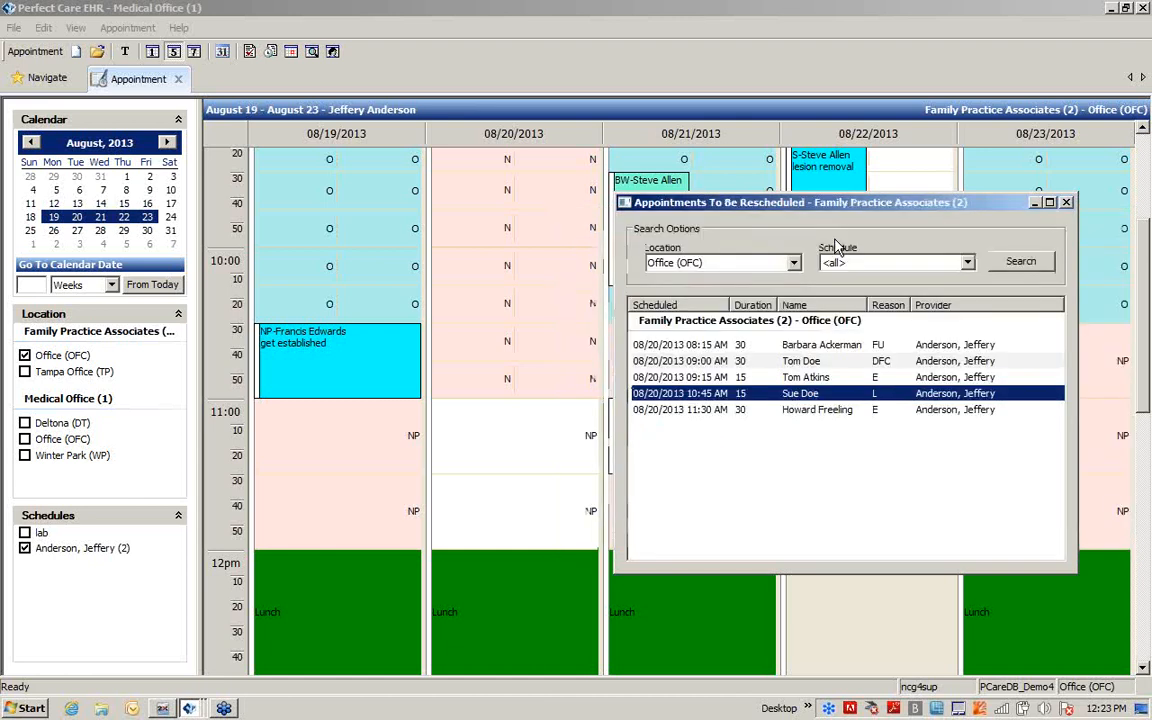
click(1067, 203)
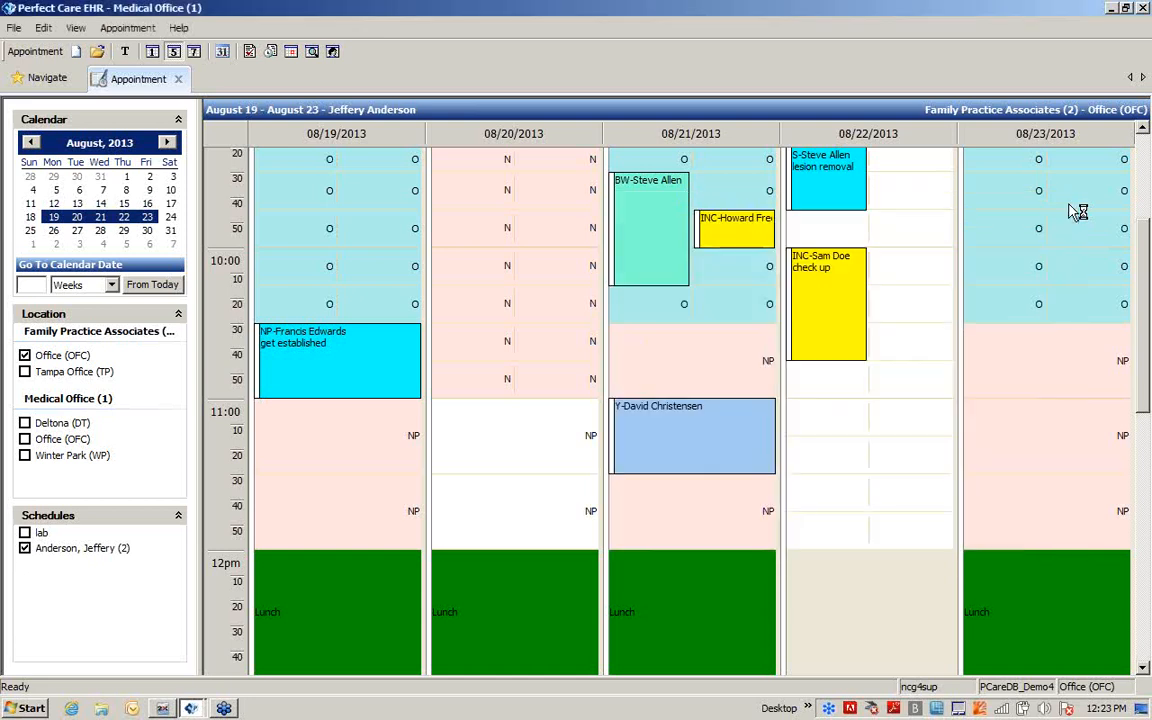
Step: Delete the physician's 08/20/2013 schedule at Office (OFC) with appointments moved to the reschedule queue, and close the scheduler
right_click(518, 115)
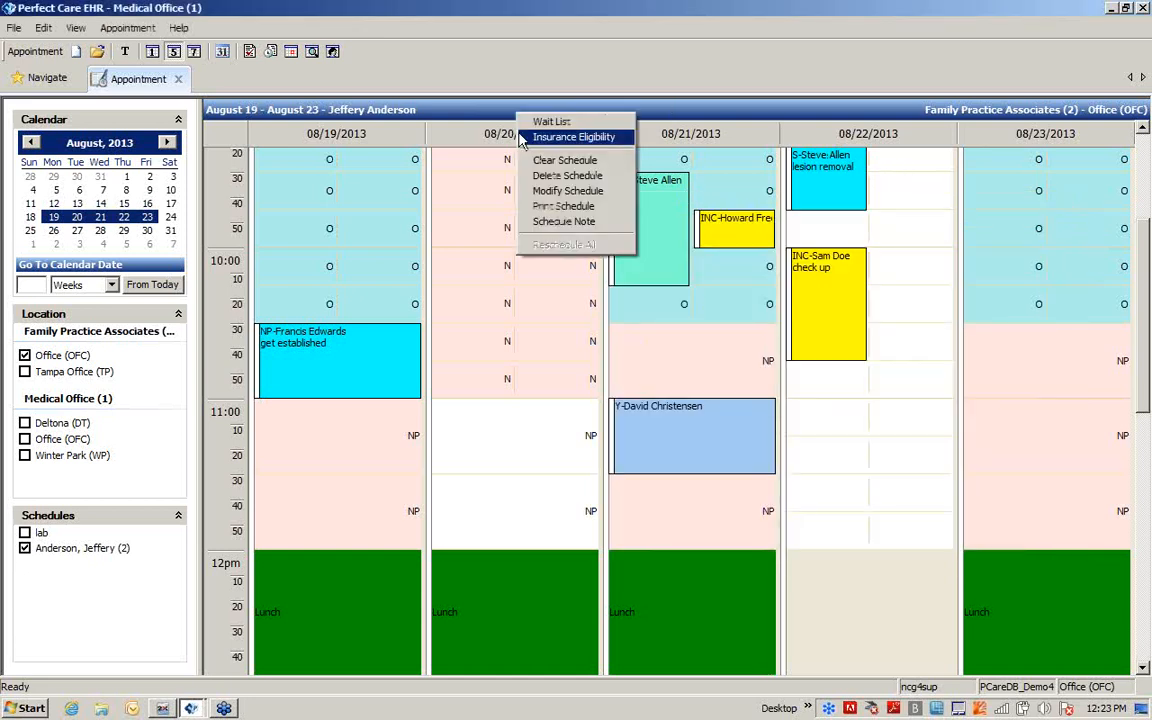
click(561, 178)
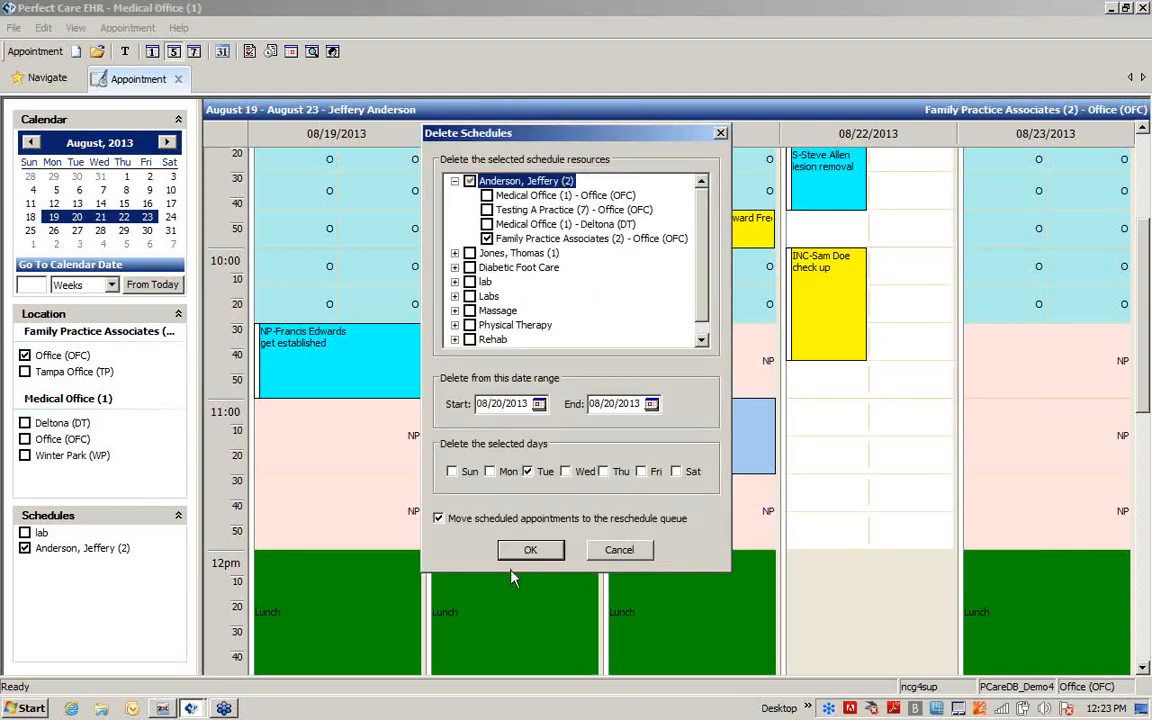
click(530, 553)
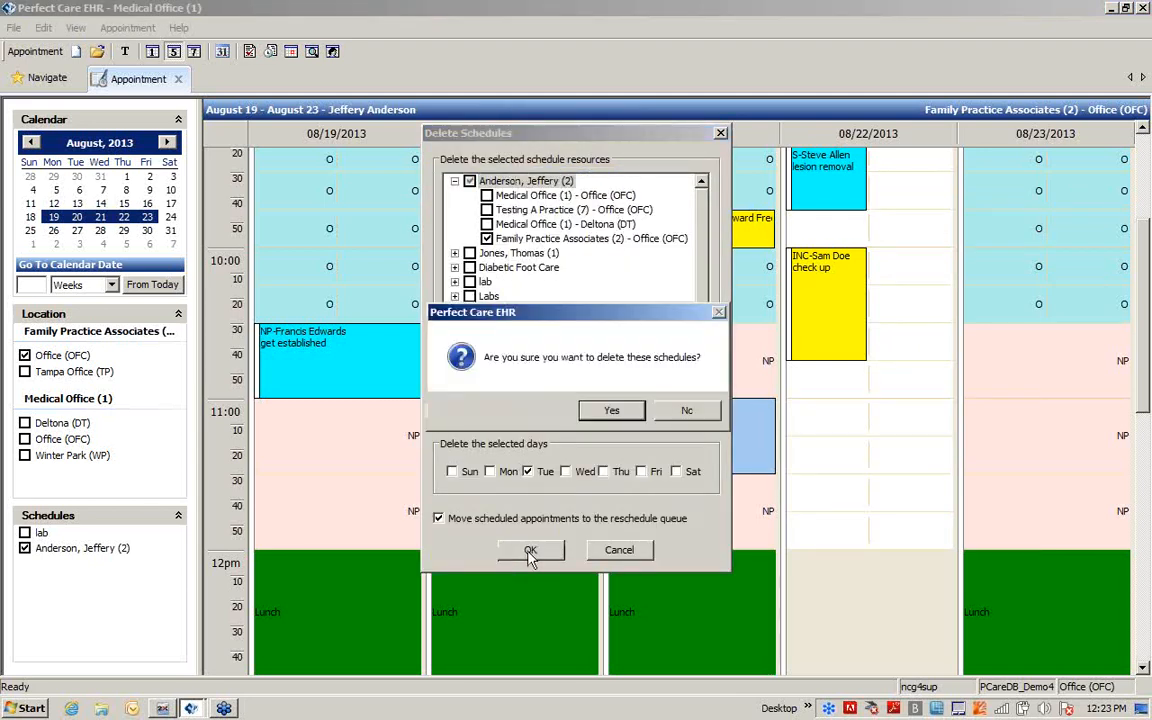
click(607, 409)
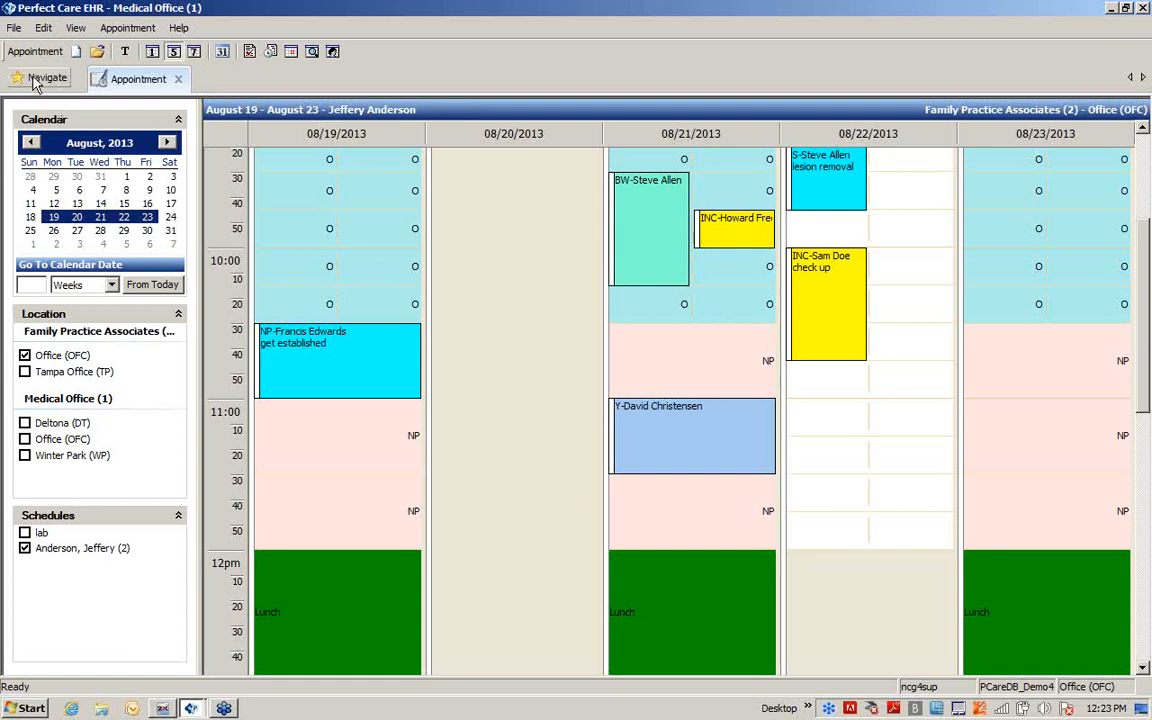
click(178, 79)
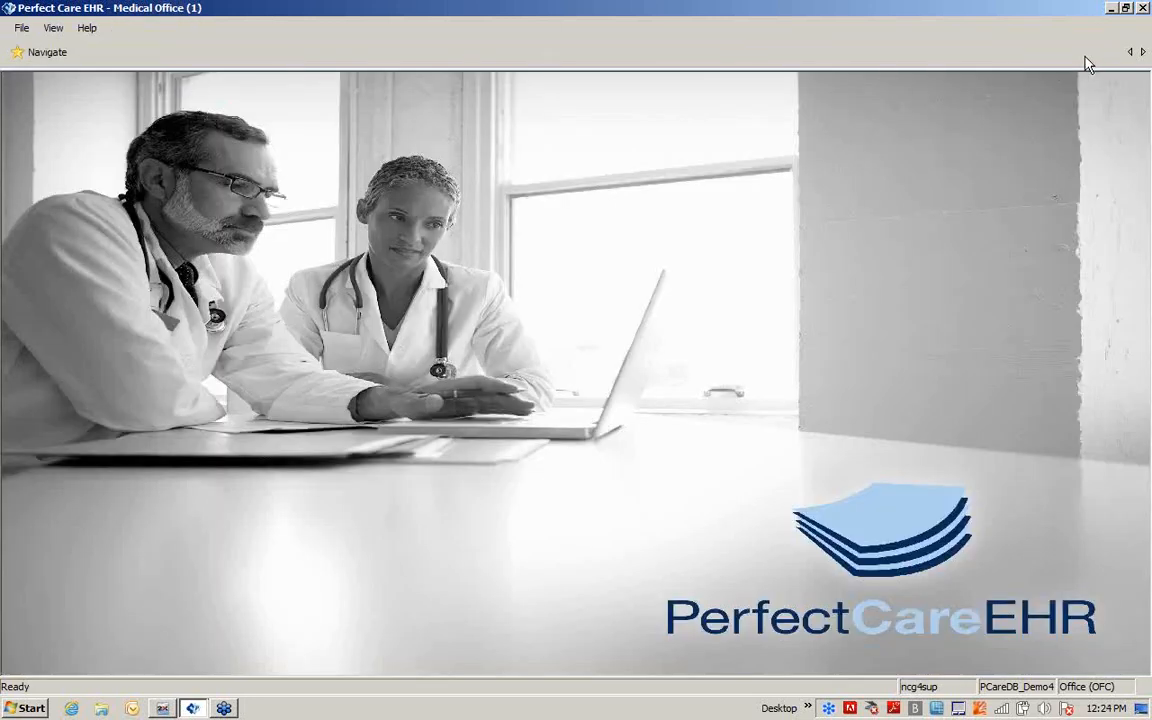